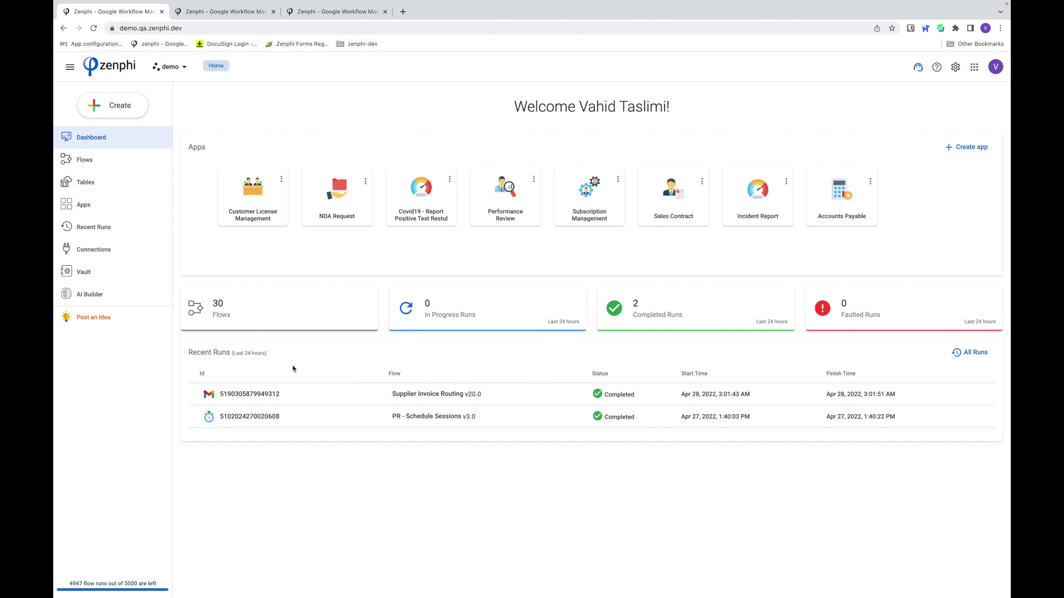
Open the Tables page listing the Contacts, Incidents, NDAs and Workspaces tables.
left_click(123, 190)
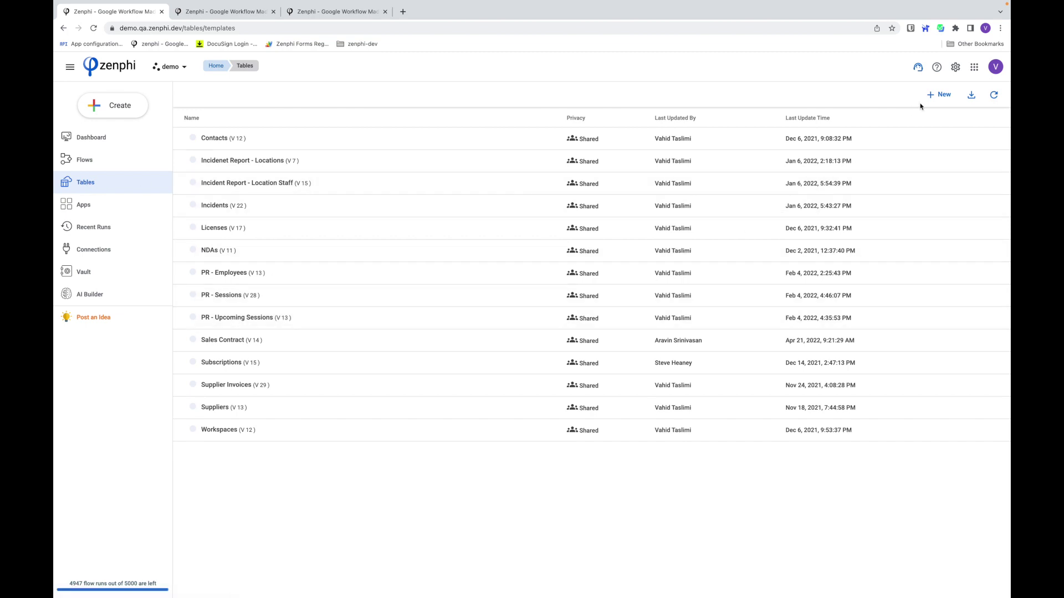
Create a new blank table and title it 'NDAs Demo'.
left_click(941, 98)
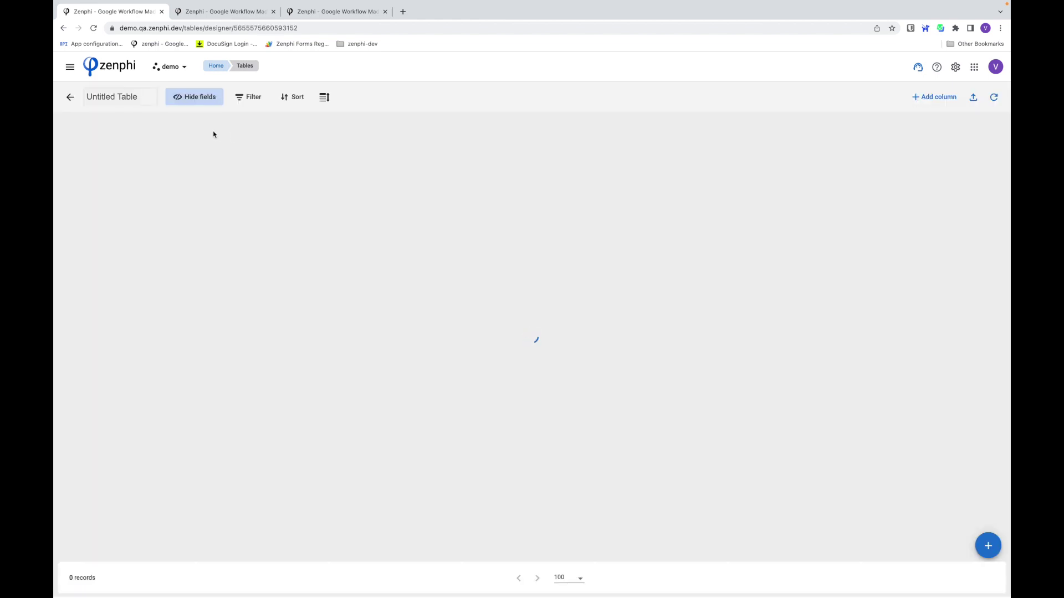
triple_click(142, 103)
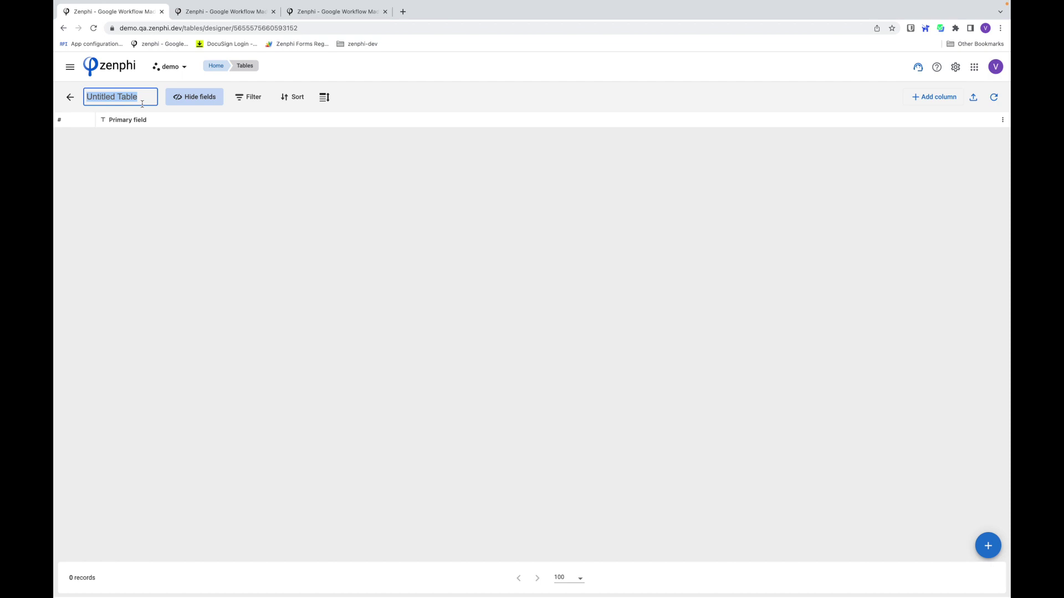
type("NDAs Demo")
left_click(136, 203)
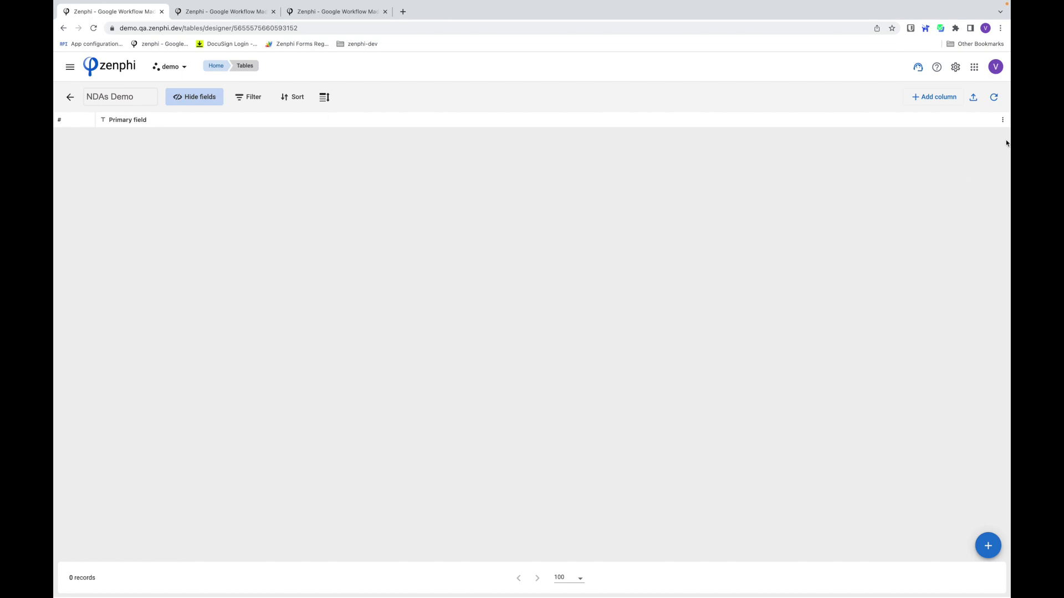
Rename the table's Primary field column to 'NDA Id'.
left_click(1003, 121)
left_click(964, 134)
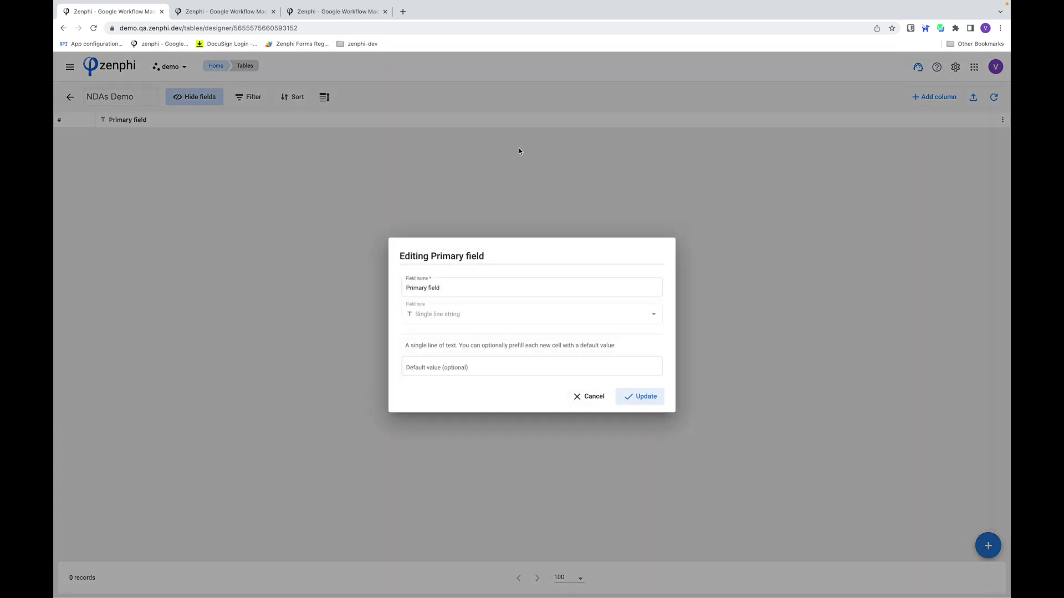
left_click(422, 280)
key("ctrl+a")
type("Id")
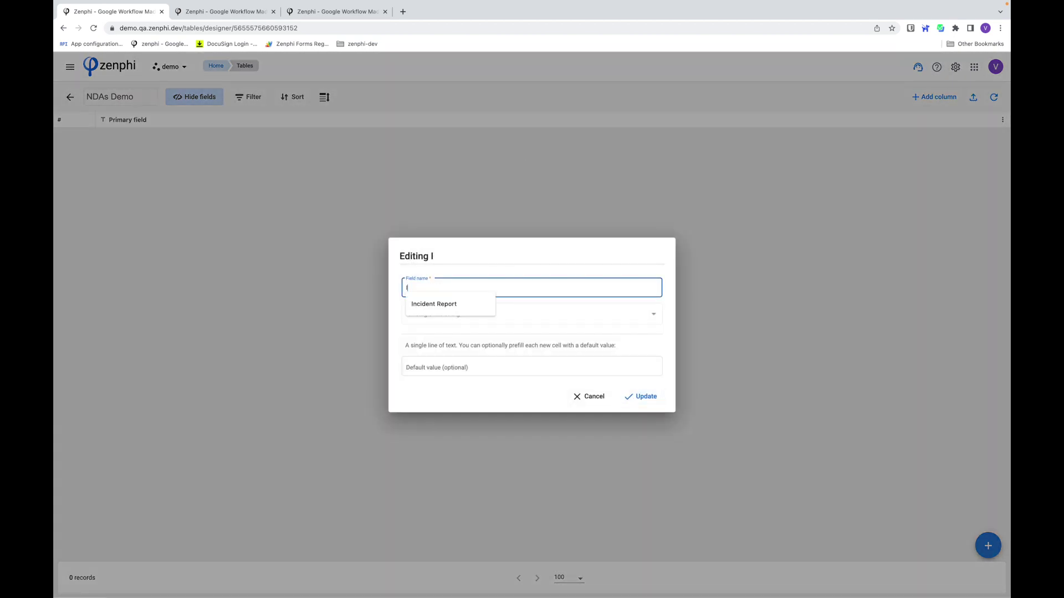
key("BackSpace")
key("BackSpace")
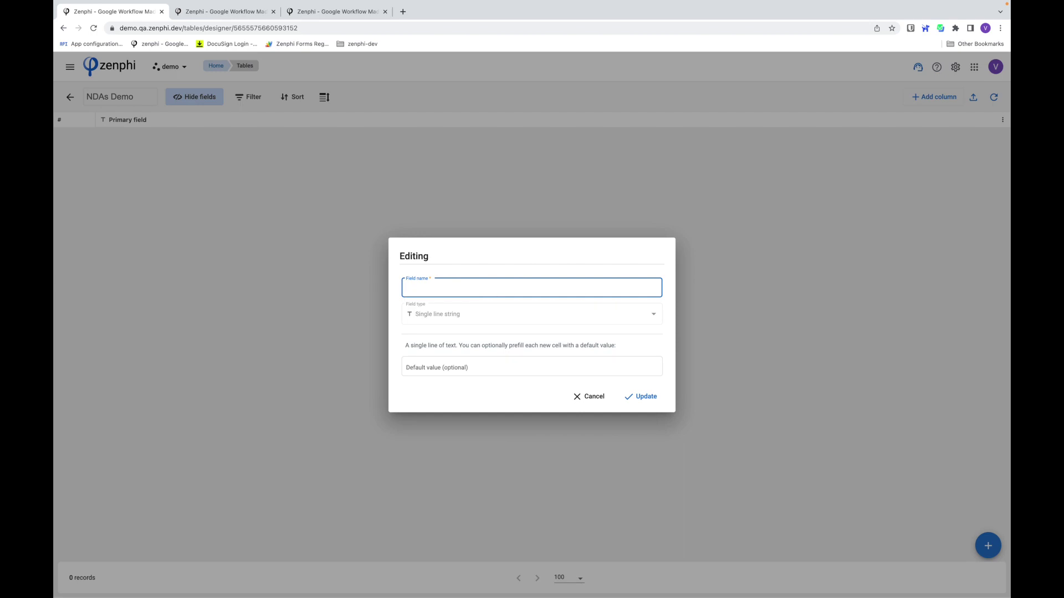
type("NDA ID")
key("BackSpace")
type("d")
left_click(646, 396)
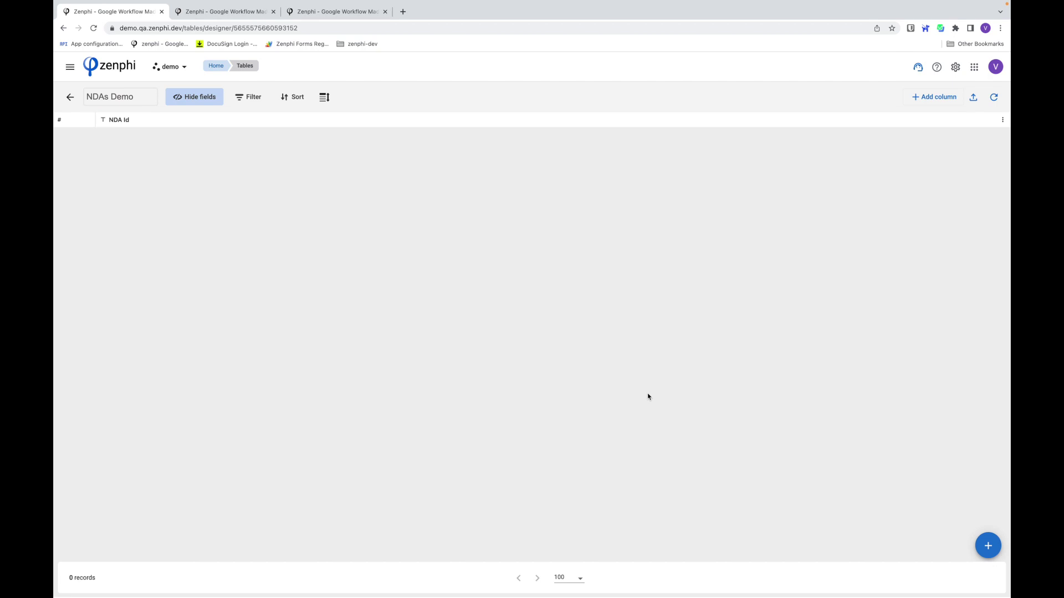
Add a 'Requester Name' column of type Single line string.
left_click(929, 105)
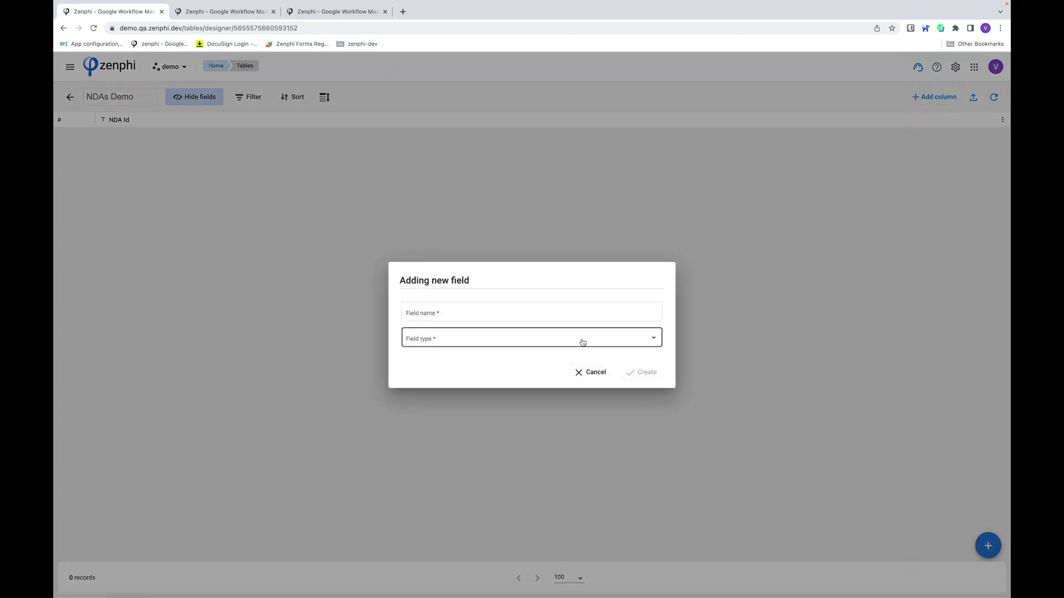
left_click(499, 314)
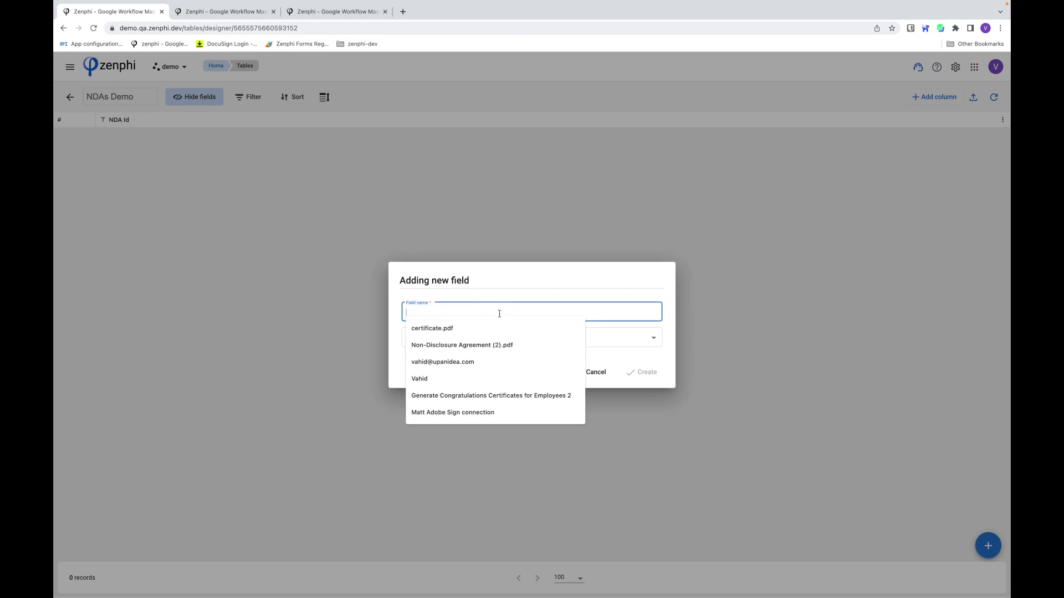
type("R")
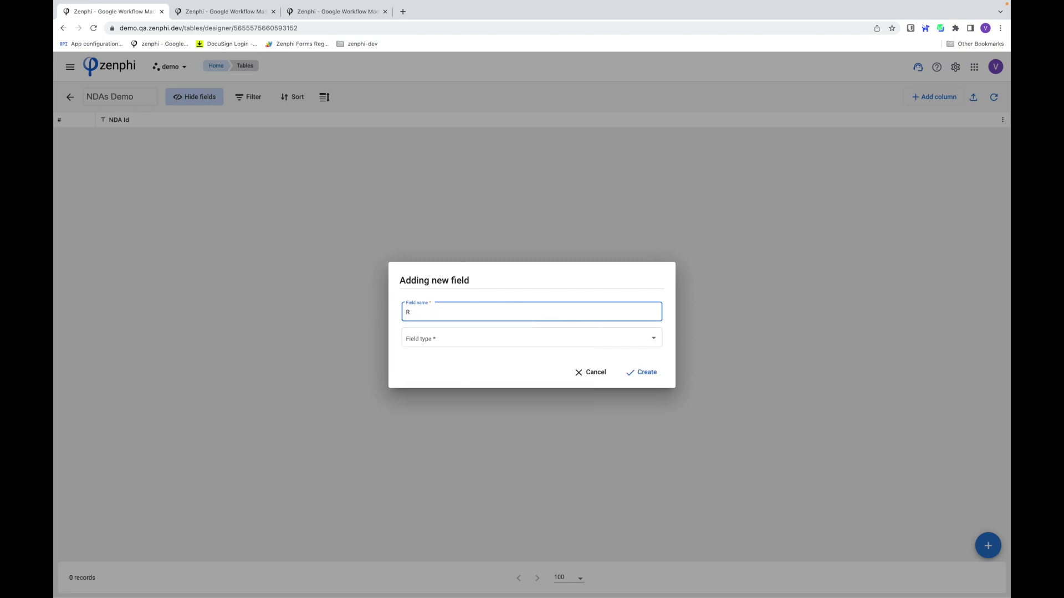
type("equester Name")
left_click(474, 339)
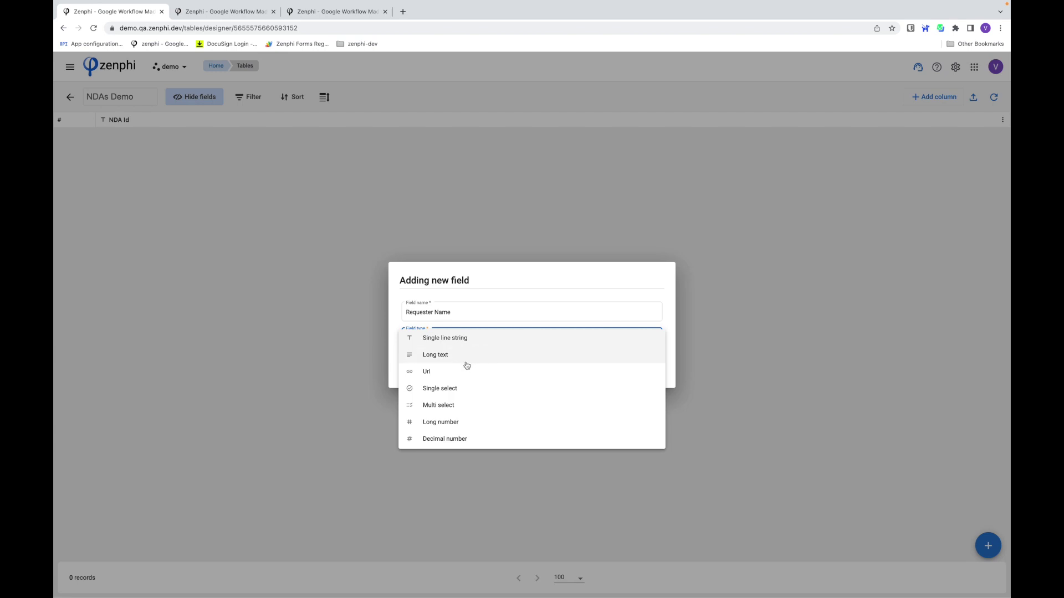
scroll(467, 365, "down", 3)
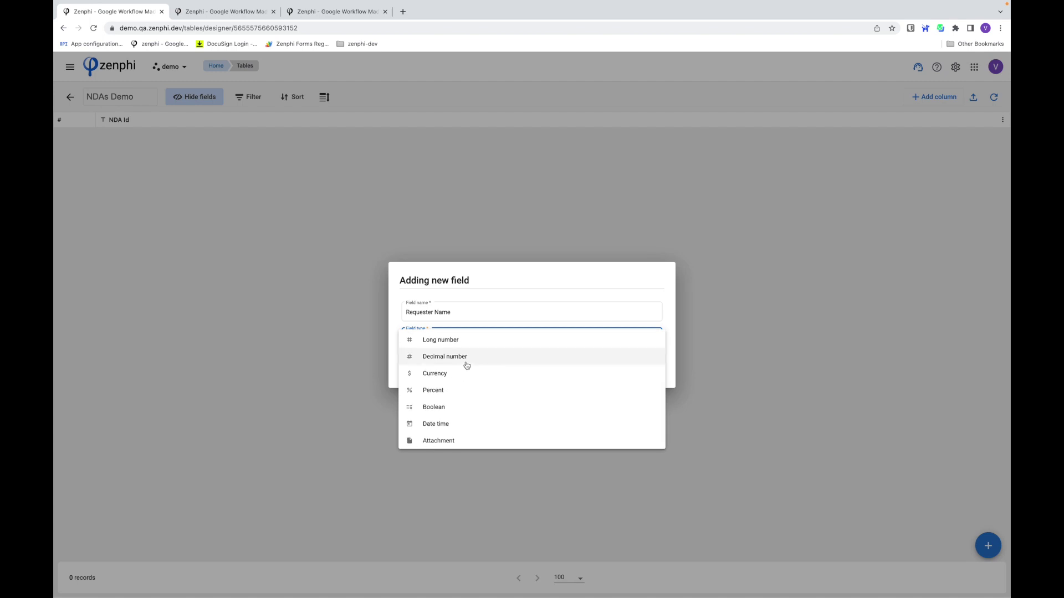
scroll(467, 366, "up", 3)
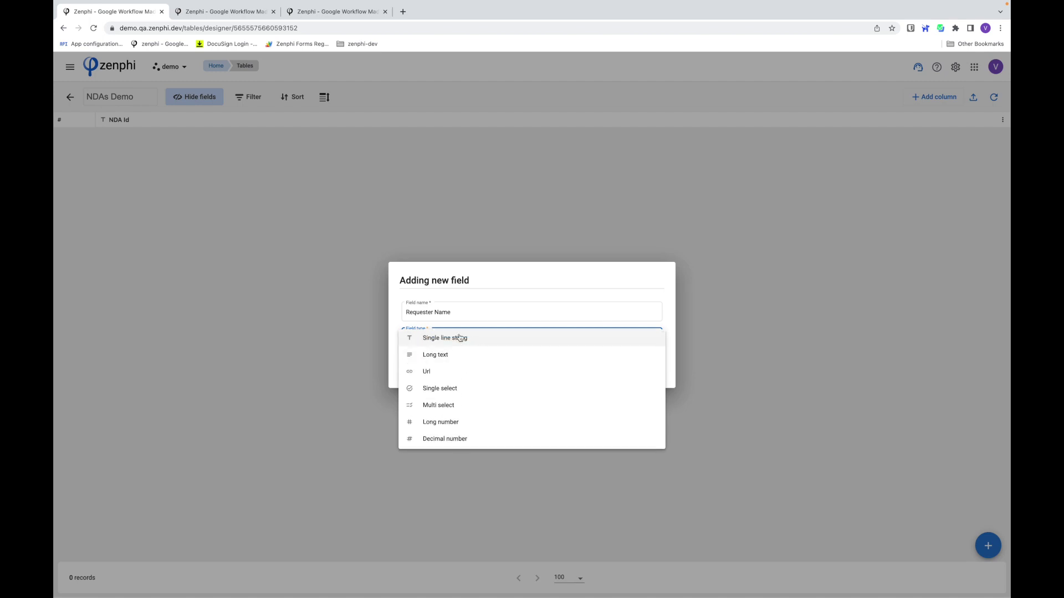
left_click(460, 337)
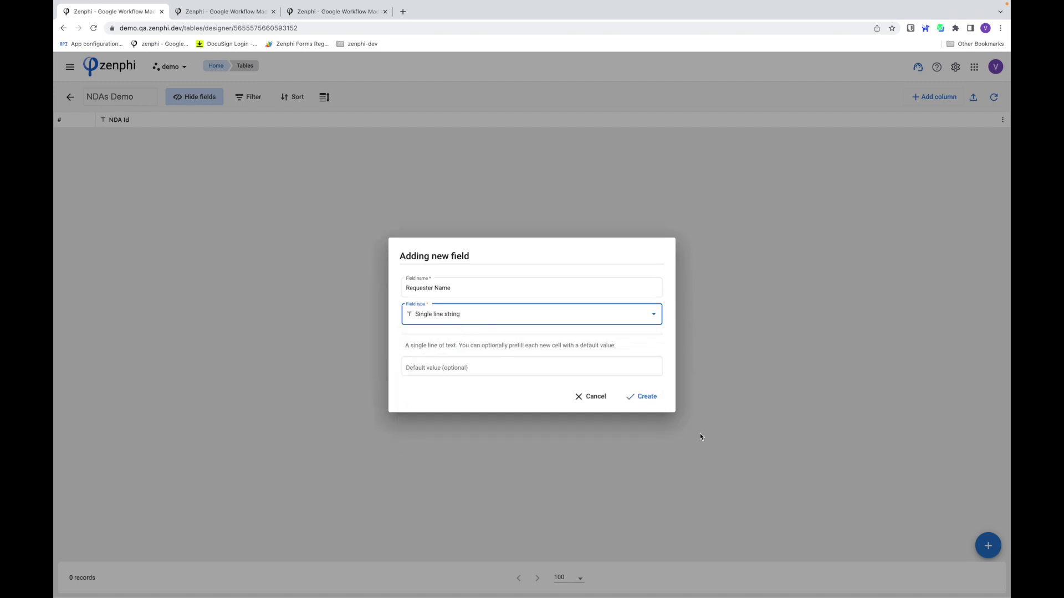
left_click(647, 397)
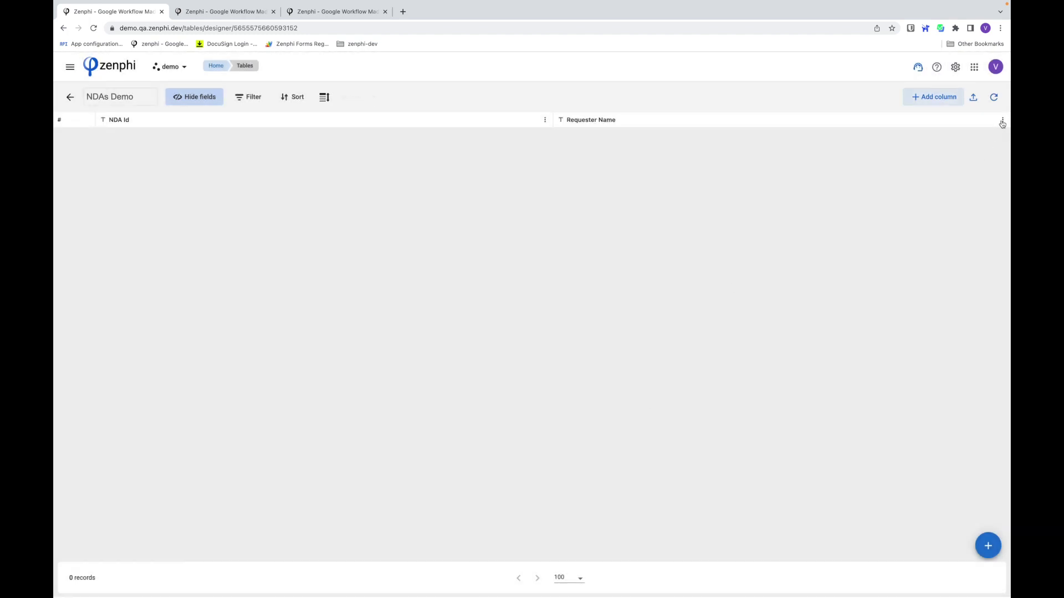
Add a 'Company Name' single line string column.
left_click(931, 97)
left_click(428, 311)
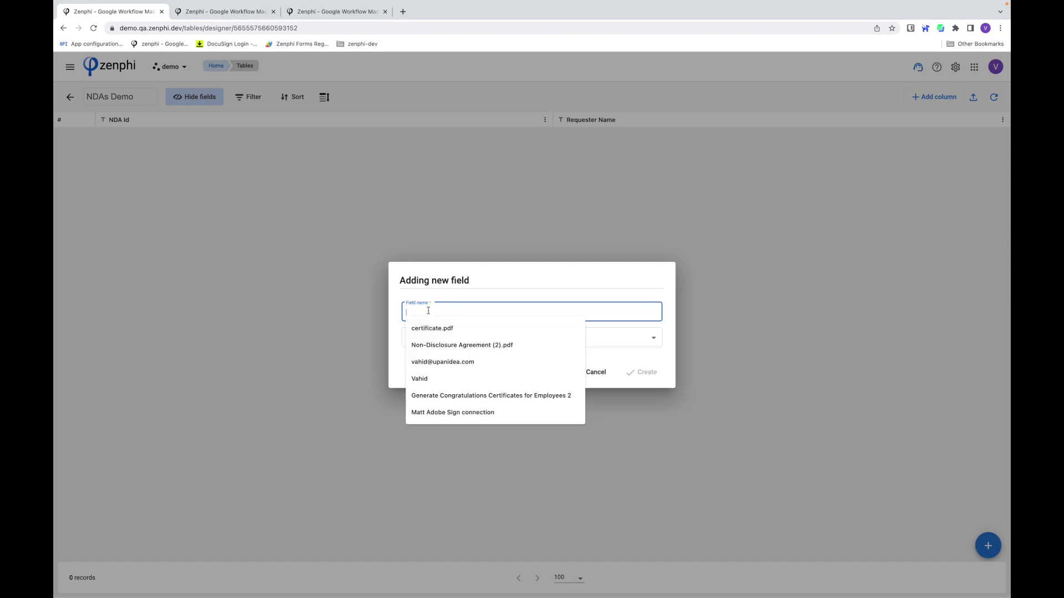
type("Company Name")
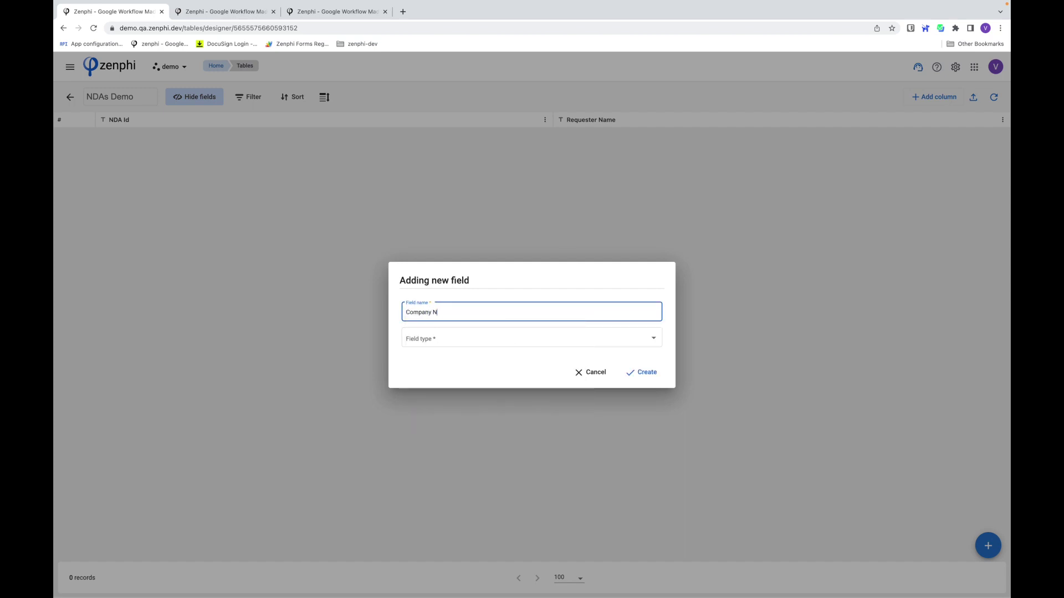
left_click(427, 338)
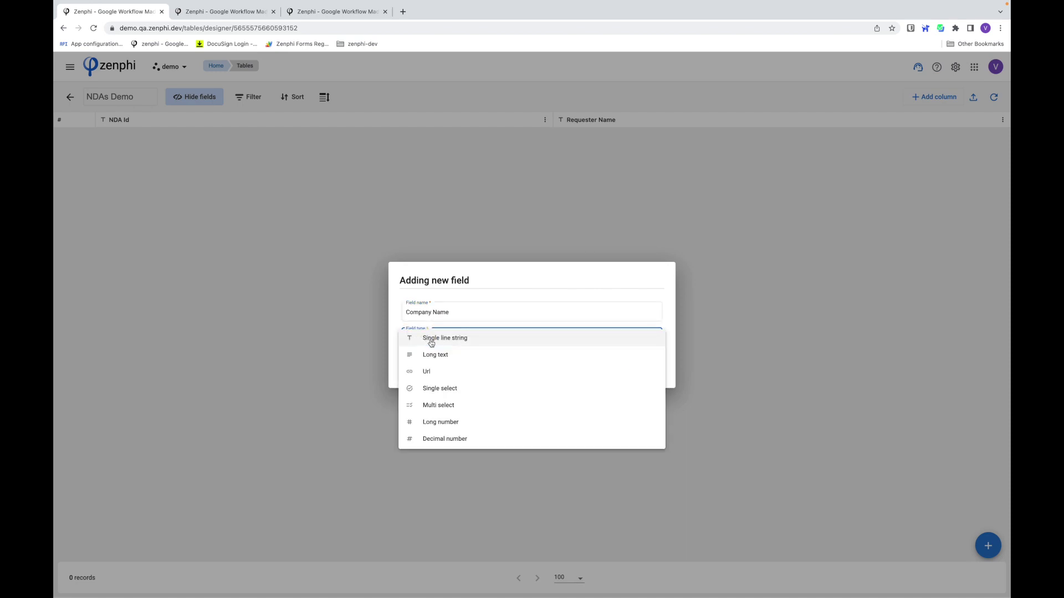
left_click(428, 338)
left_click(641, 396)
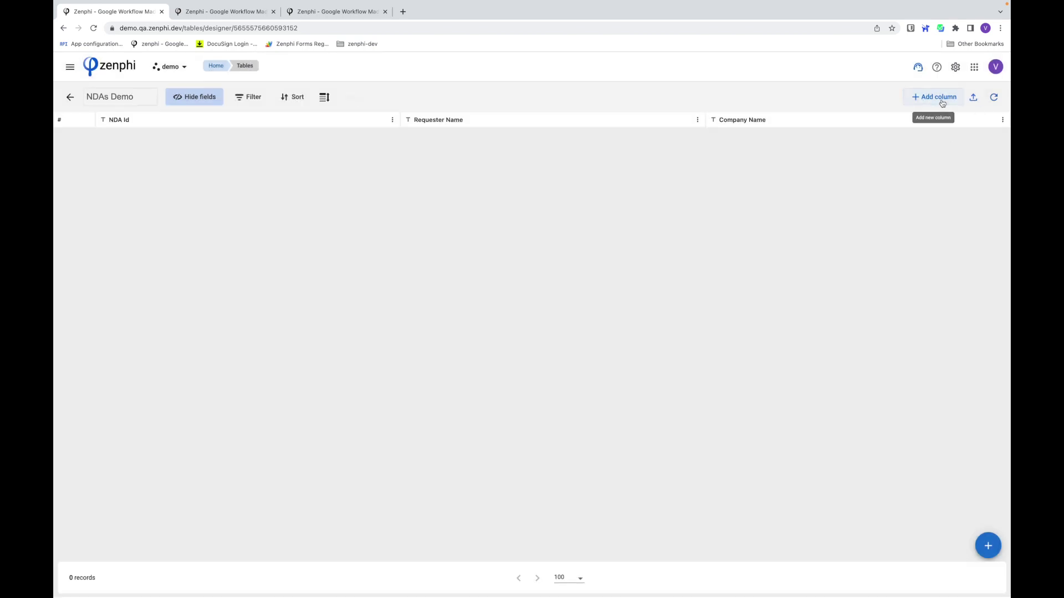
Start a new 'Request Time' column with the date and time field type.
left_click(937, 98)
left_click(407, 312)
type("Req")
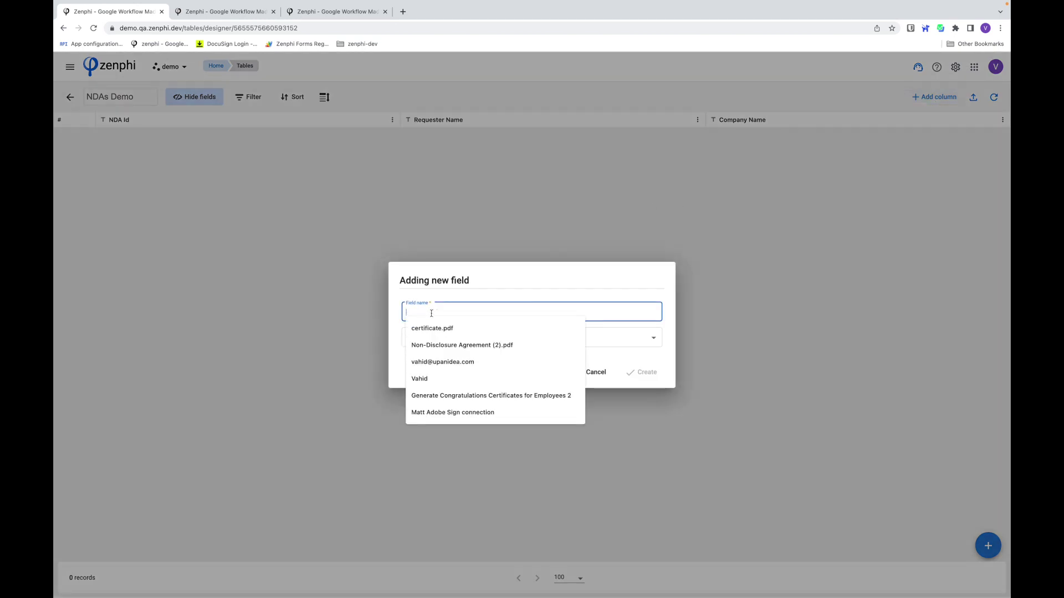
type("uest Time")
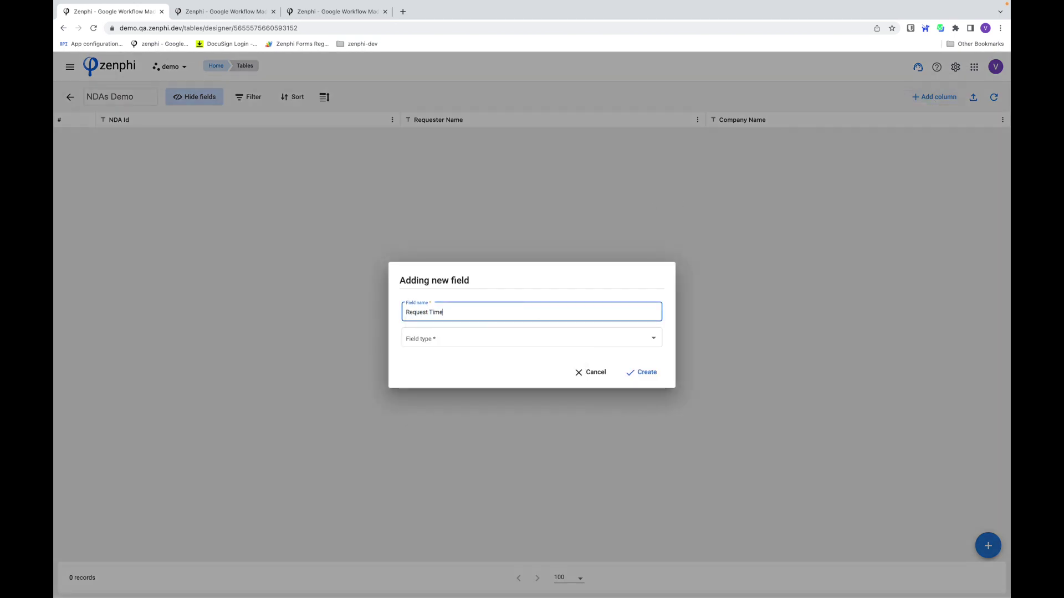
left_click(435, 338)
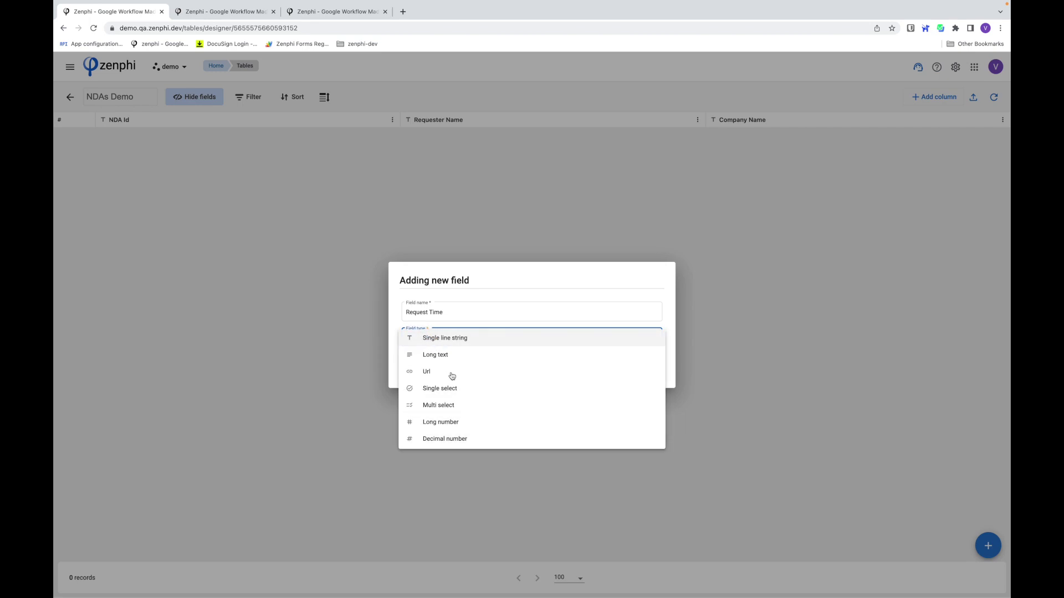
scroll(454, 388, "down", 5)
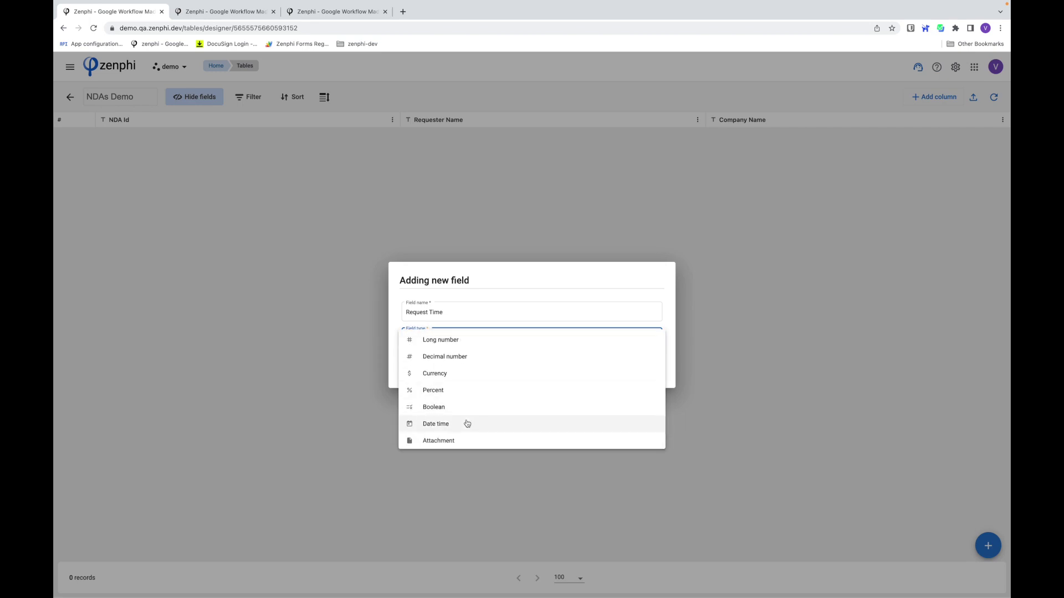
left_click(466, 423)
Give Request Time the Friendly date format and 12 hour time, and create it.
left_click(431, 351)
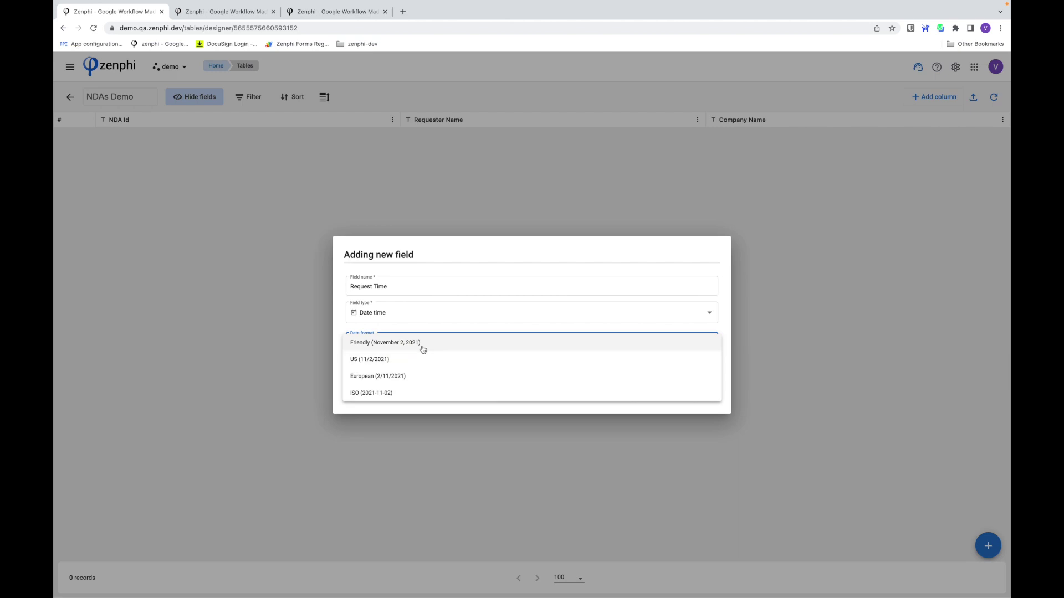
left_click(423, 348)
left_click(410, 370)
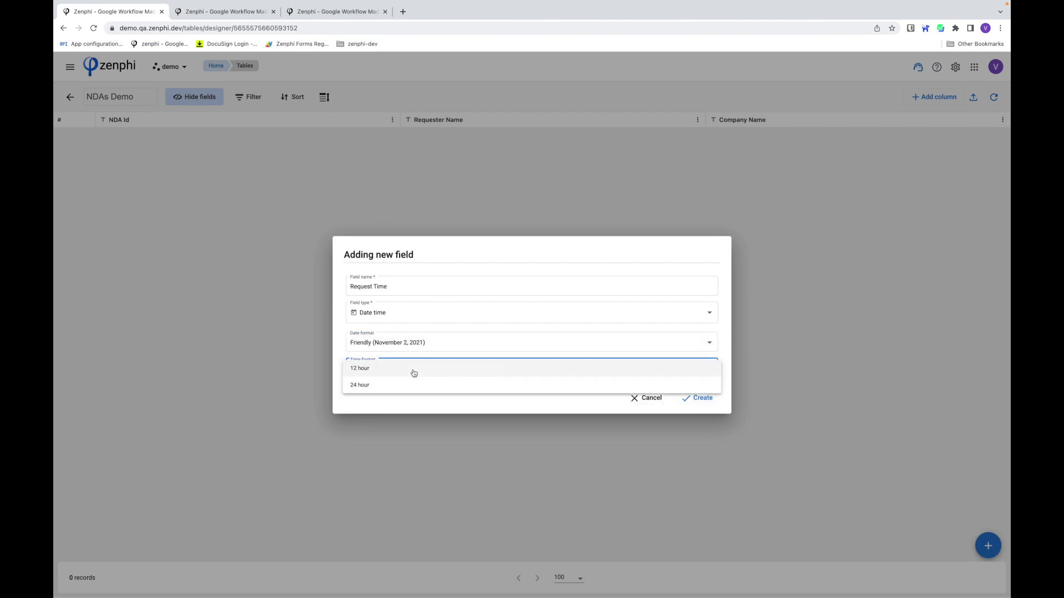
left_click(408, 387)
left_click(377, 368)
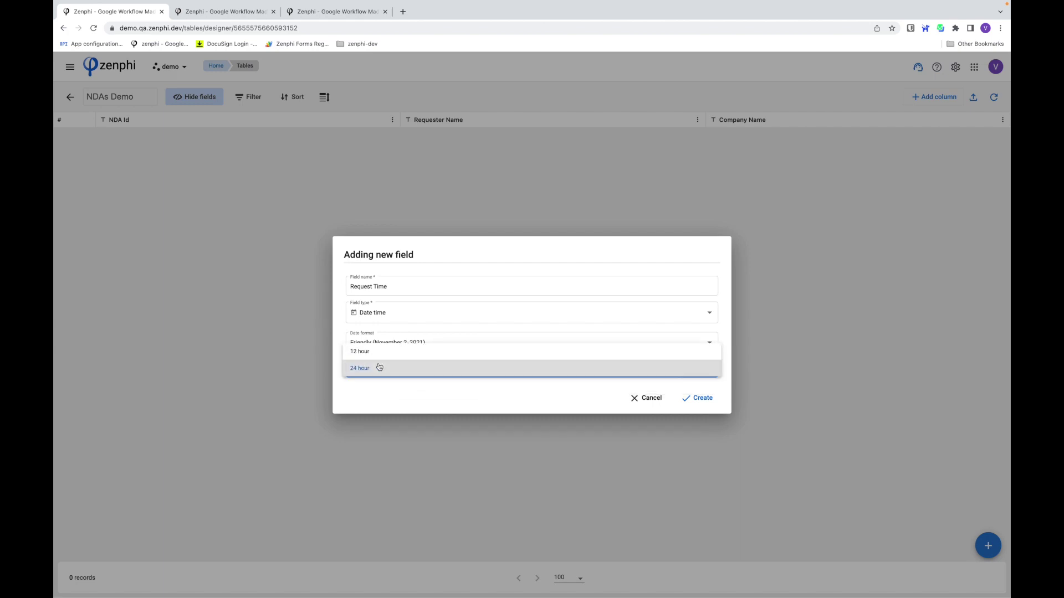
left_click(369, 354)
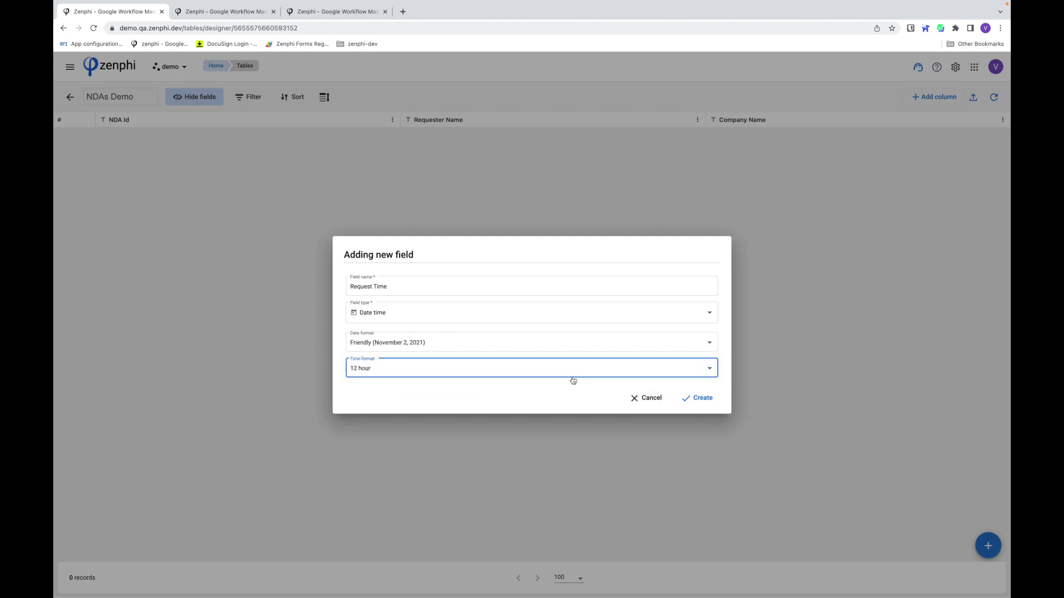
left_click(699, 399)
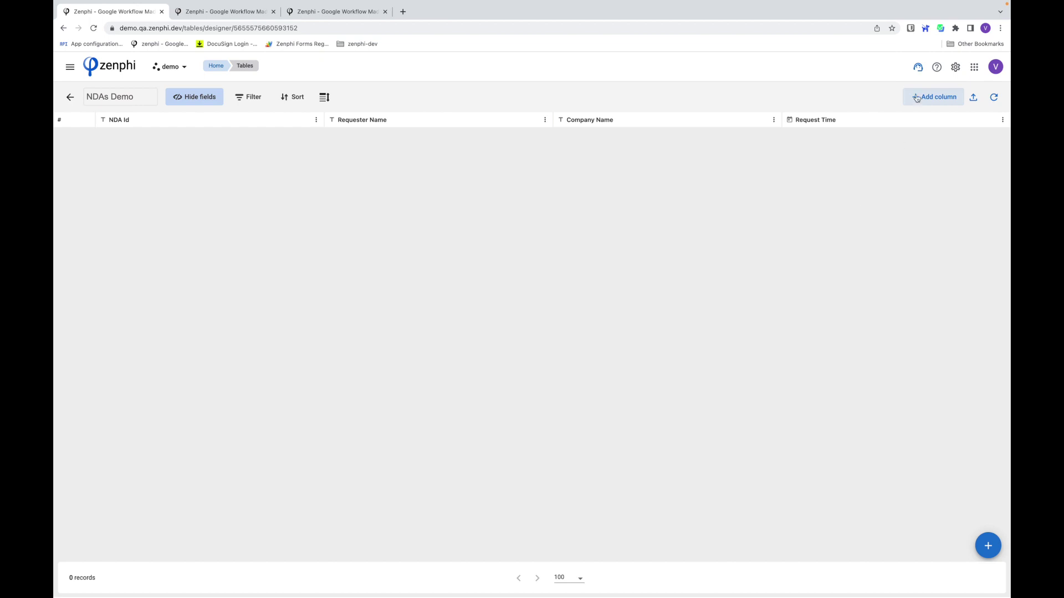
left_click(917, 97)
Name the new column 'Status' and make it a Single select field.
left_click(420, 312)
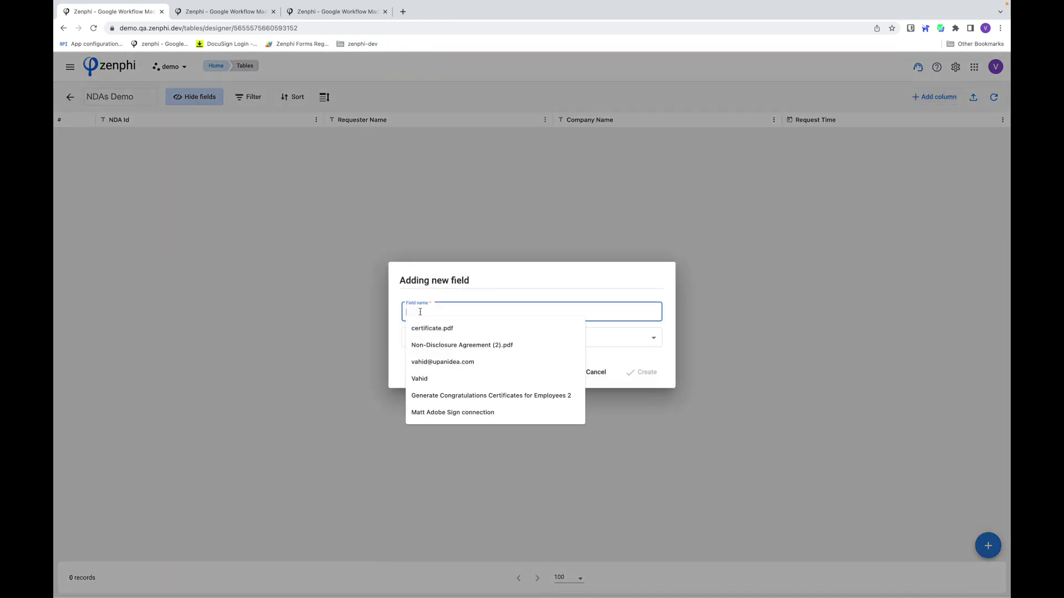
type("Status")
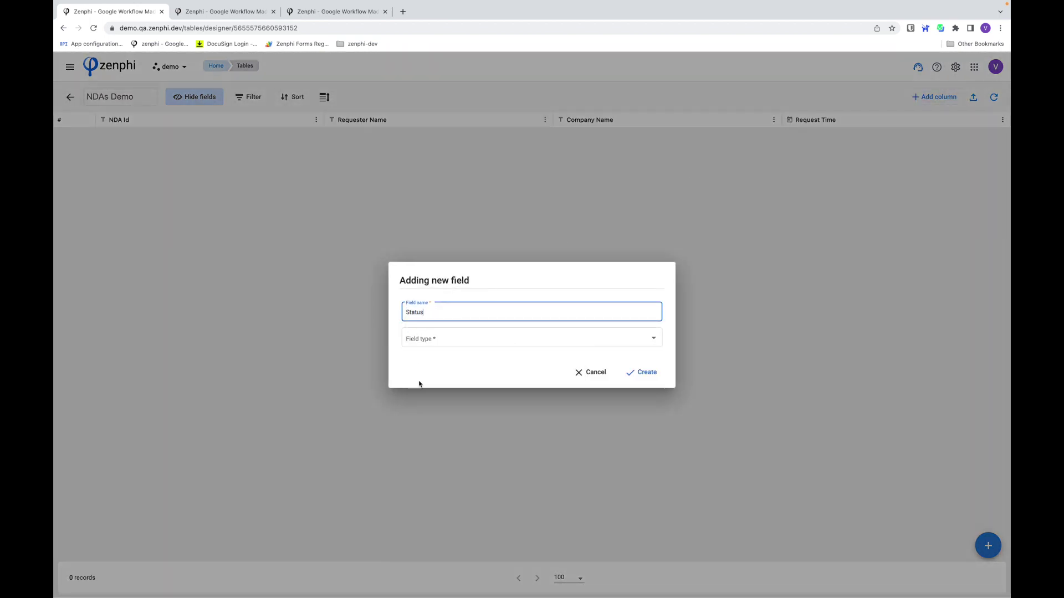
left_click(437, 345)
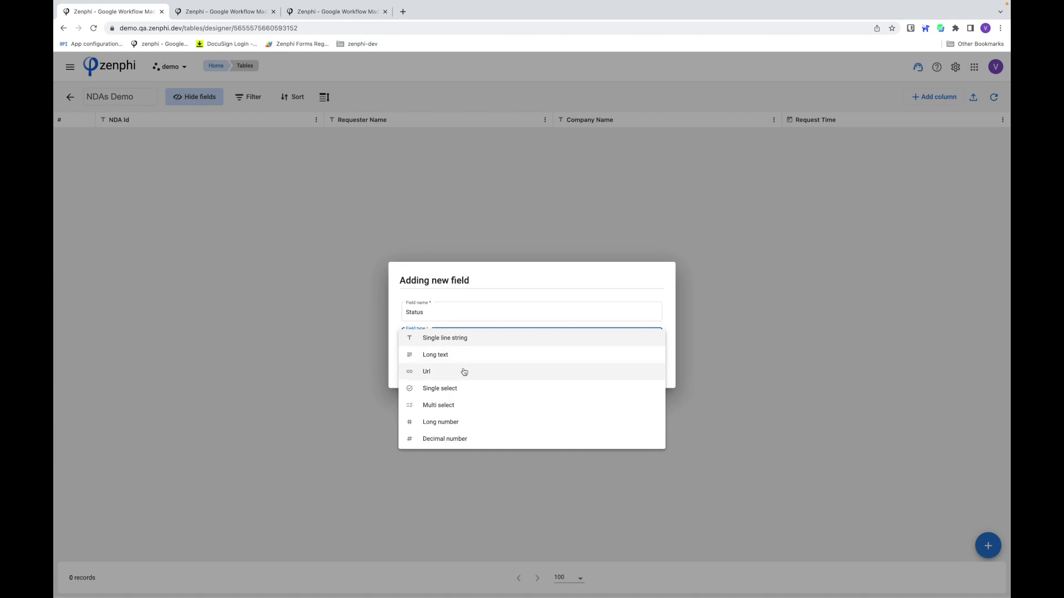
scroll(463, 371, "down", 2)
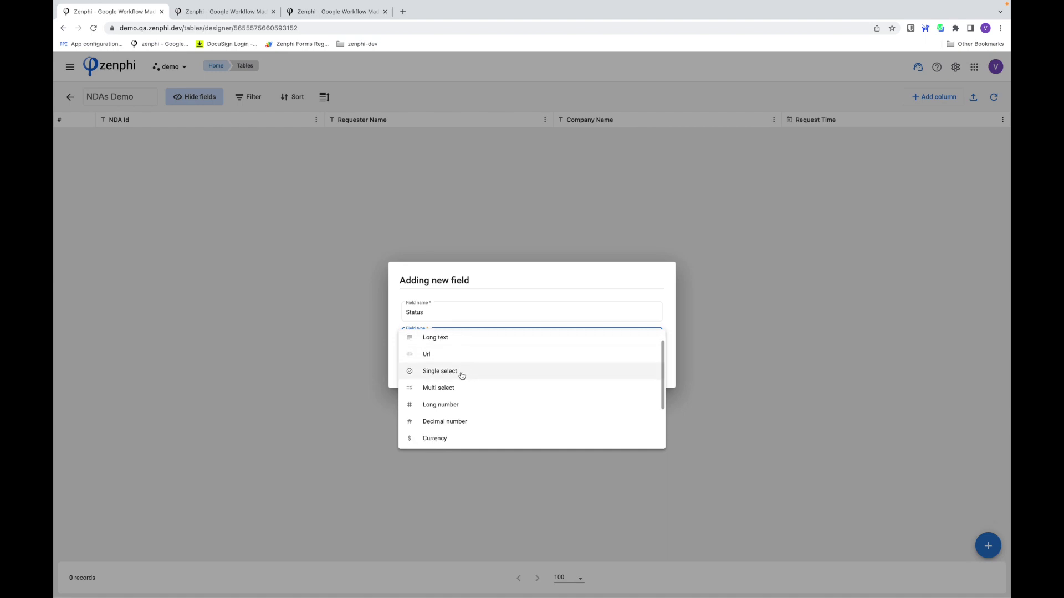
left_click(462, 372)
Set the options to Waiting for Legal, Sent to be Signed and Signed, then create the column.
left_click(456, 346)
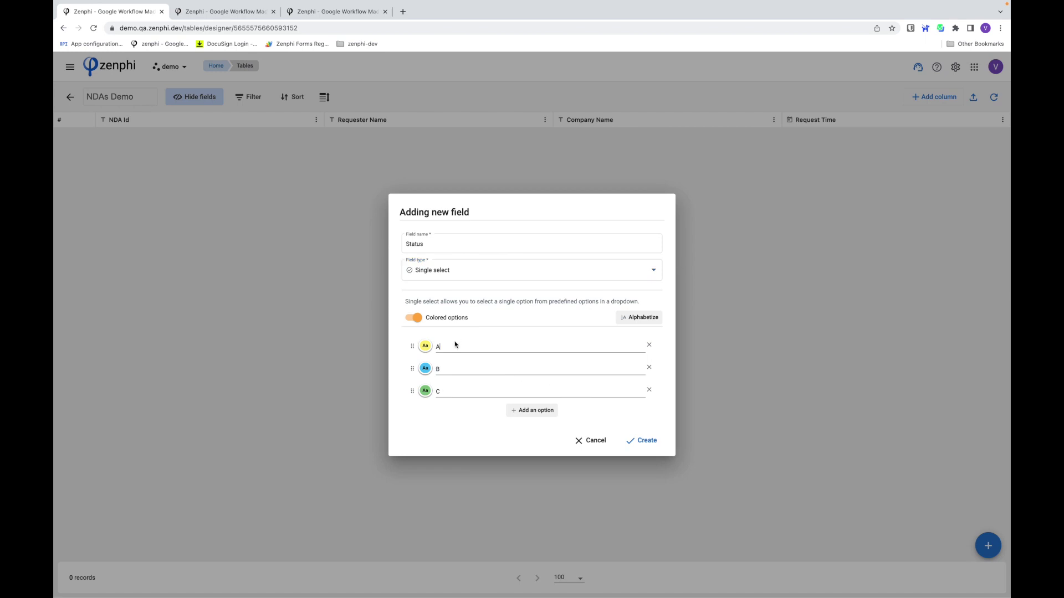
double_click(453, 348)
type("Waiting for Legal")
key("Tab")
type("Sent for")
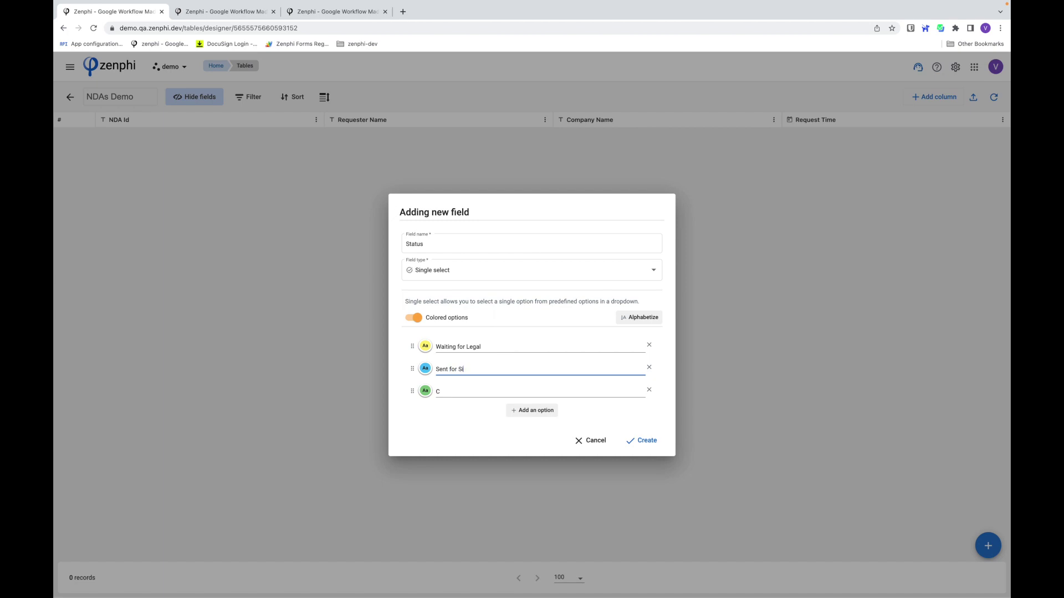
key("BackSpace")
key("BackSpace")
key("BackSpace")
key("BackSpace")
key("BackSpace")
key("BackSpace")
type("gn")
key("Tab")
type("Sig")
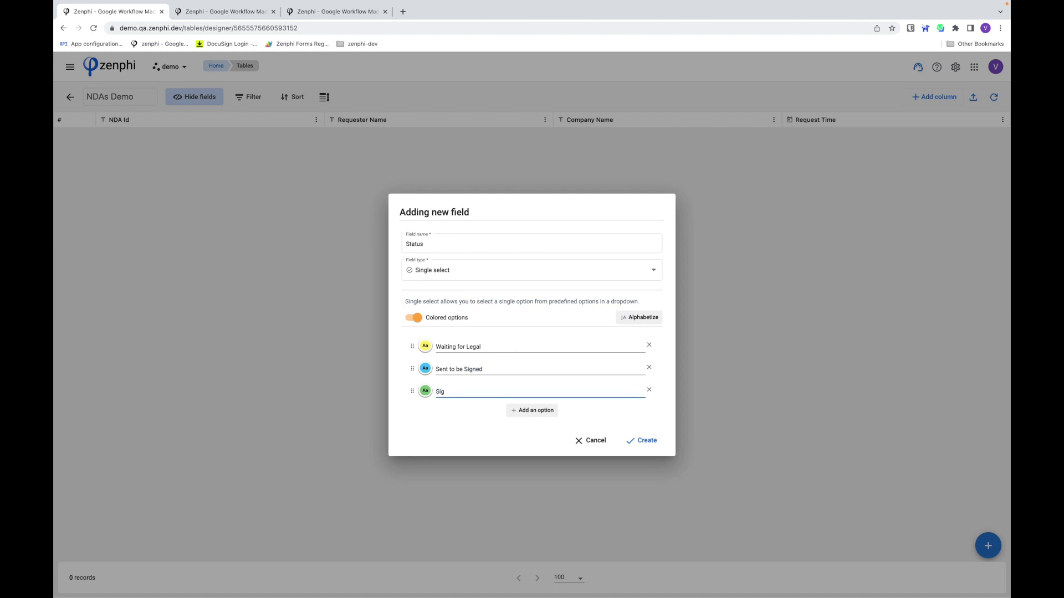
type("ned")
left_click(424, 394)
left_click(412, 418)
left_click(648, 451)
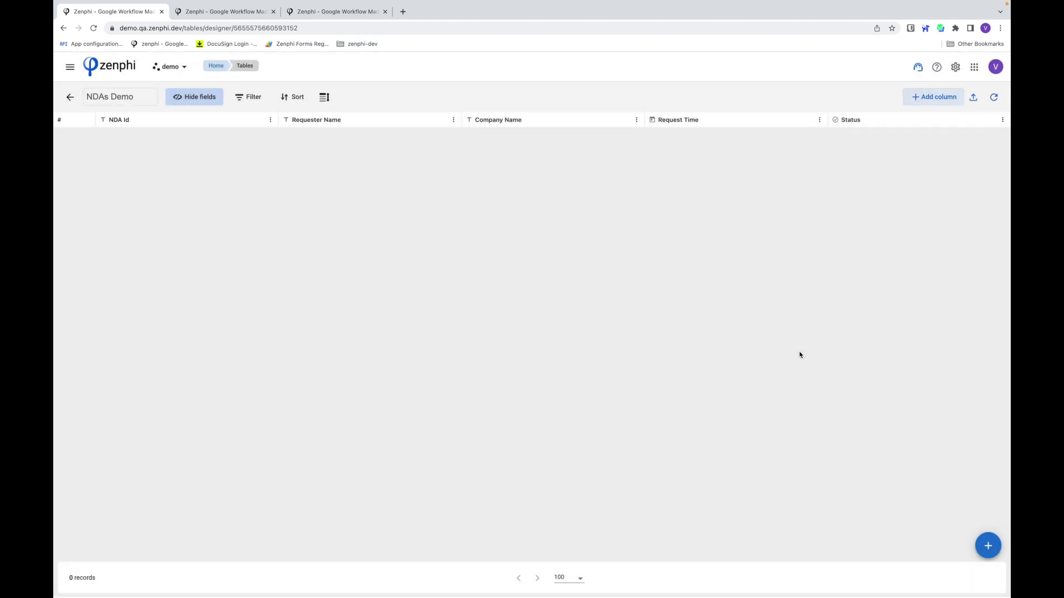
Start a new record with NDA Id 1, the requester's name, and company ACME.
left_click(988, 545)
left_click(476, 265)
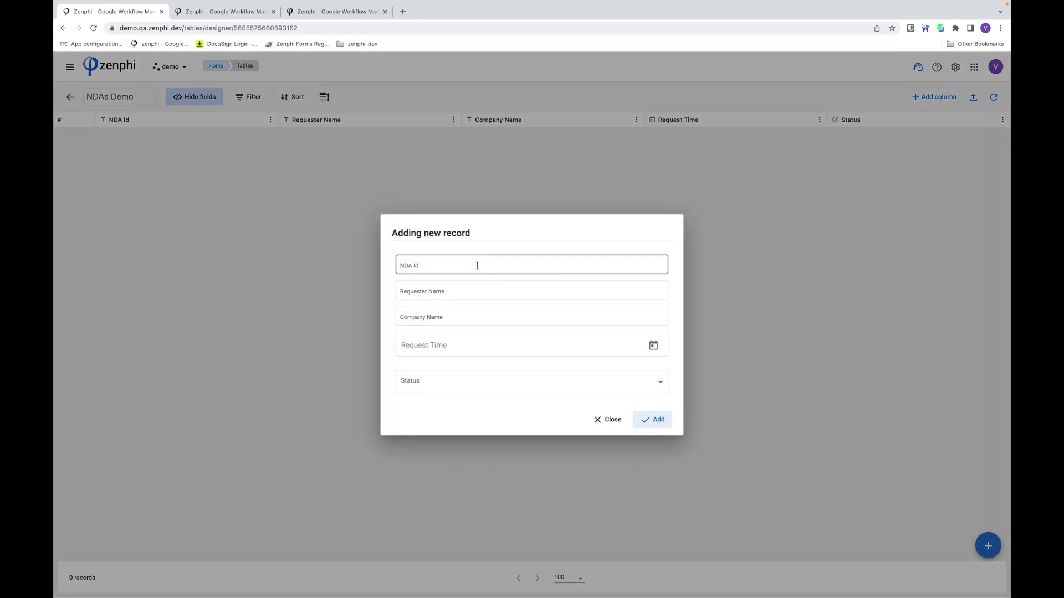
type("1")
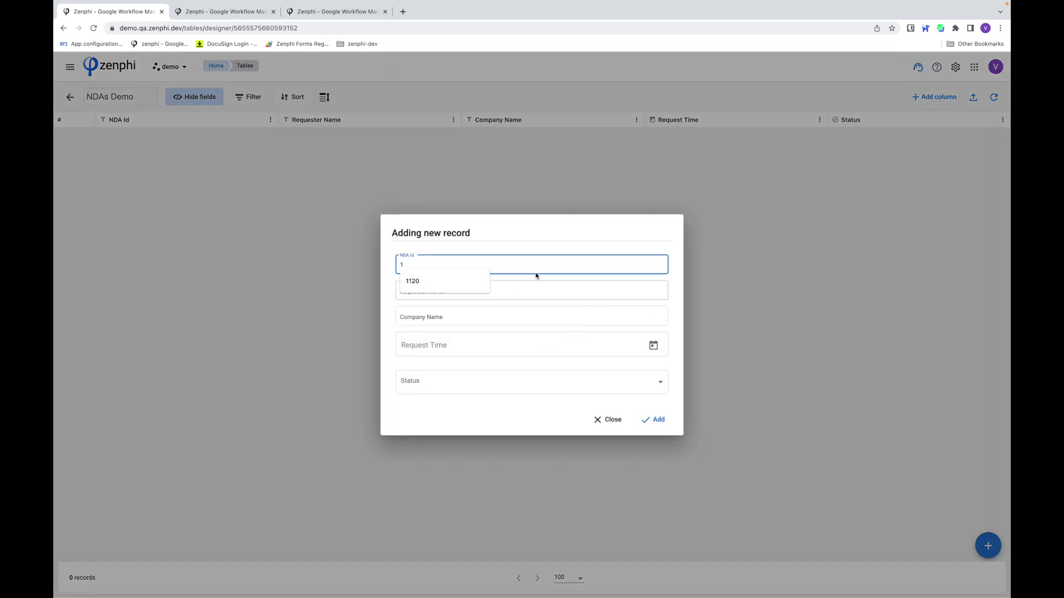
left_click(531, 288)
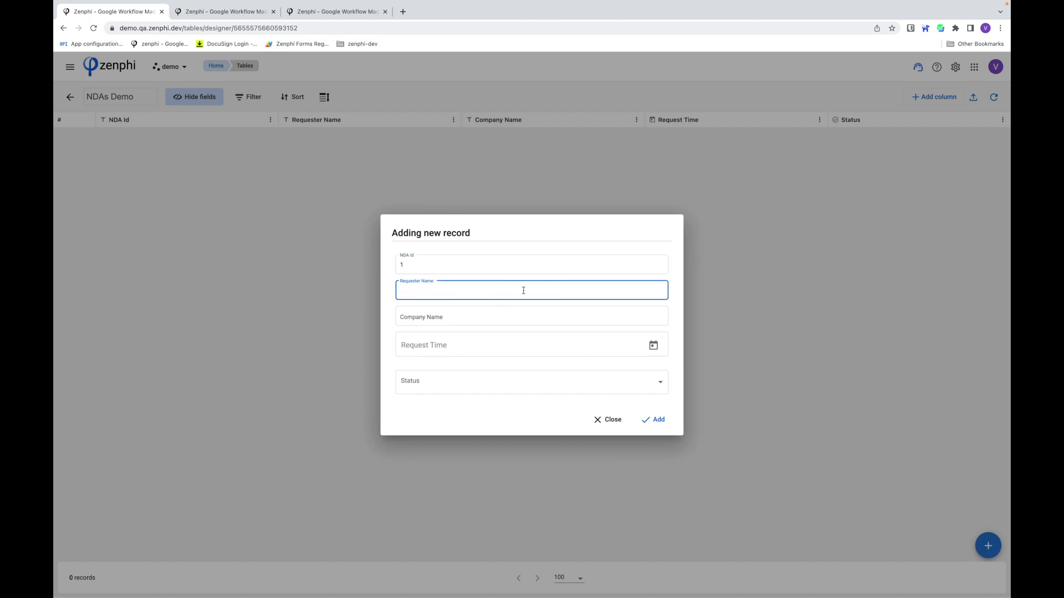
type("John Dow")
left_click(531, 316)
type("AC")
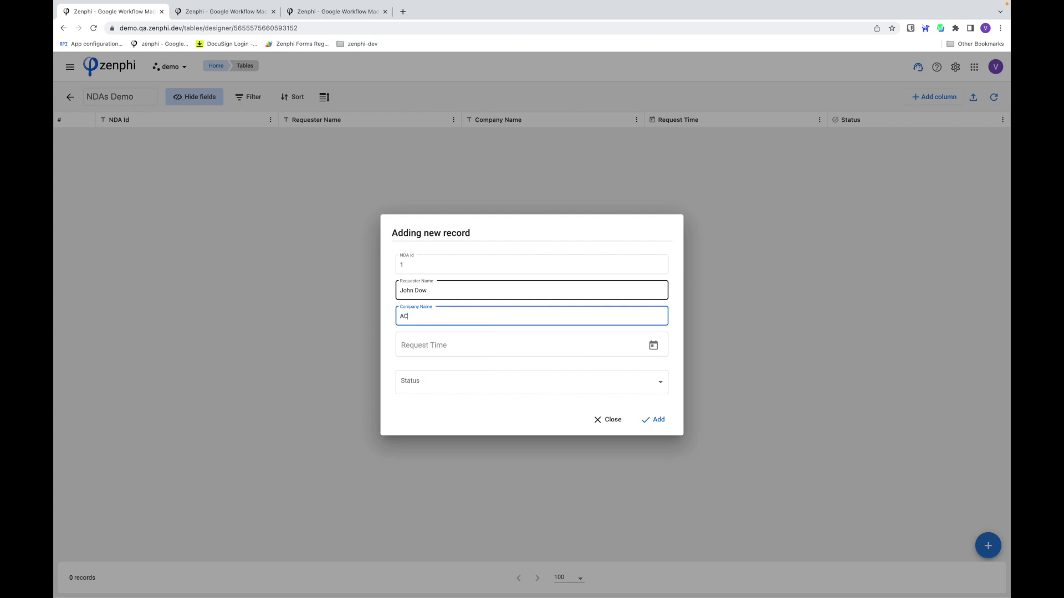
type("ME")
key("Tab")
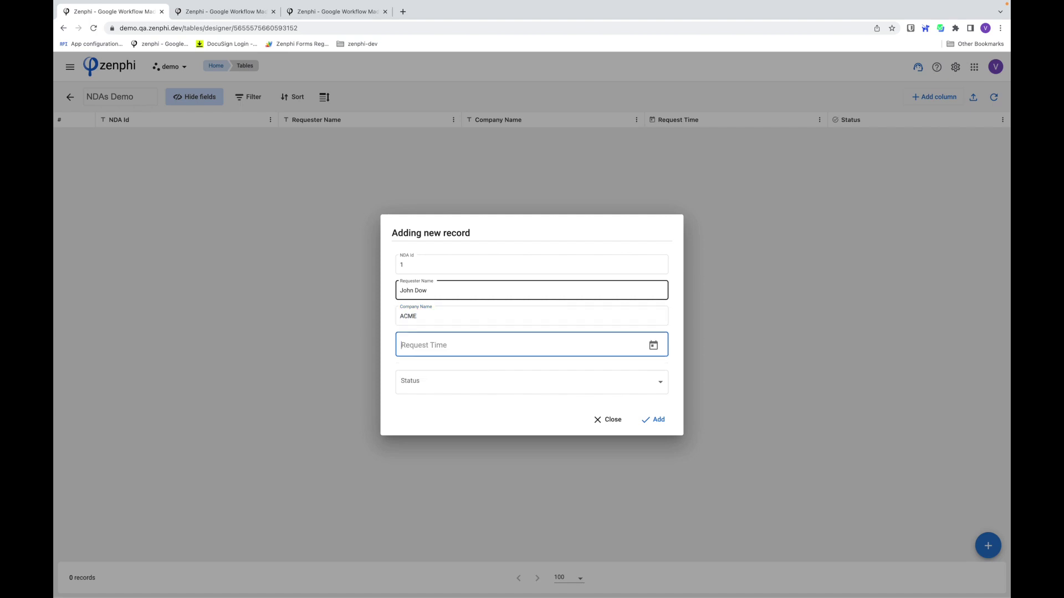
Set Request Time to April 28, 2022, status Waiting for Legal, save, and return to tables.
left_click(653, 345)
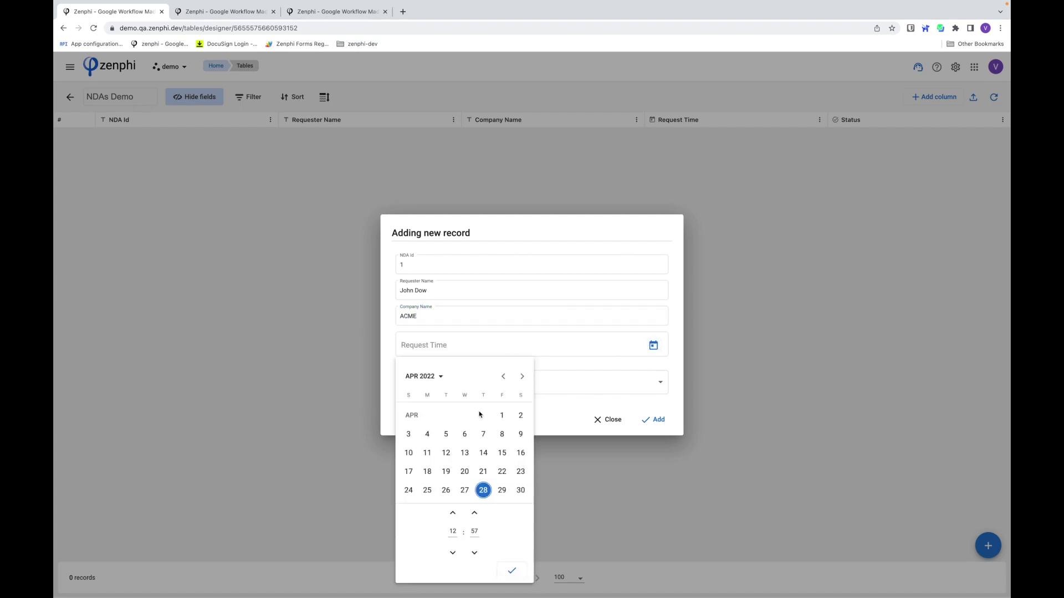
left_click(513, 571)
left_click(465, 385)
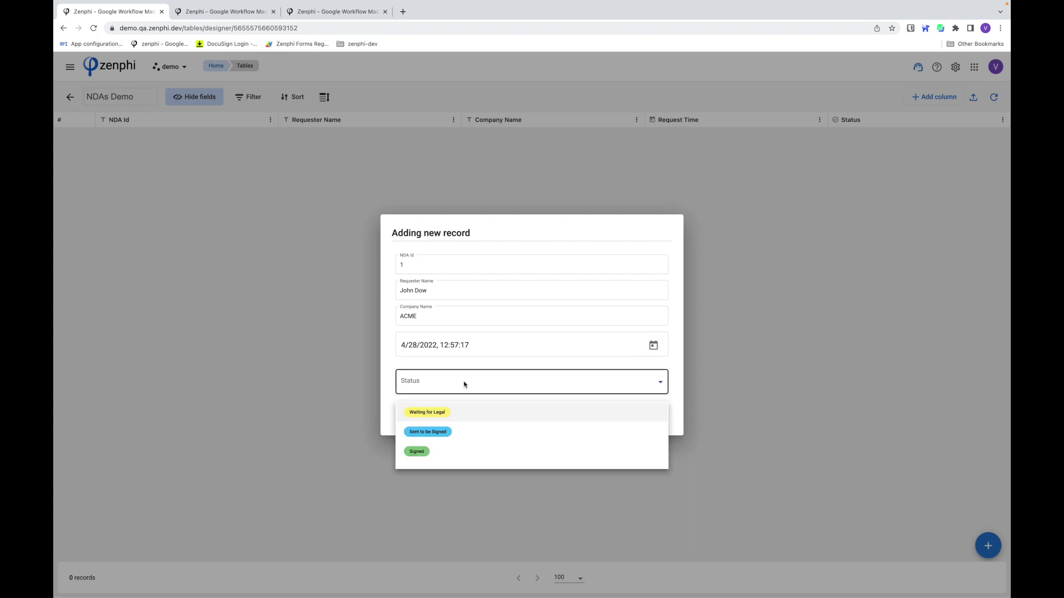
left_click(448, 414)
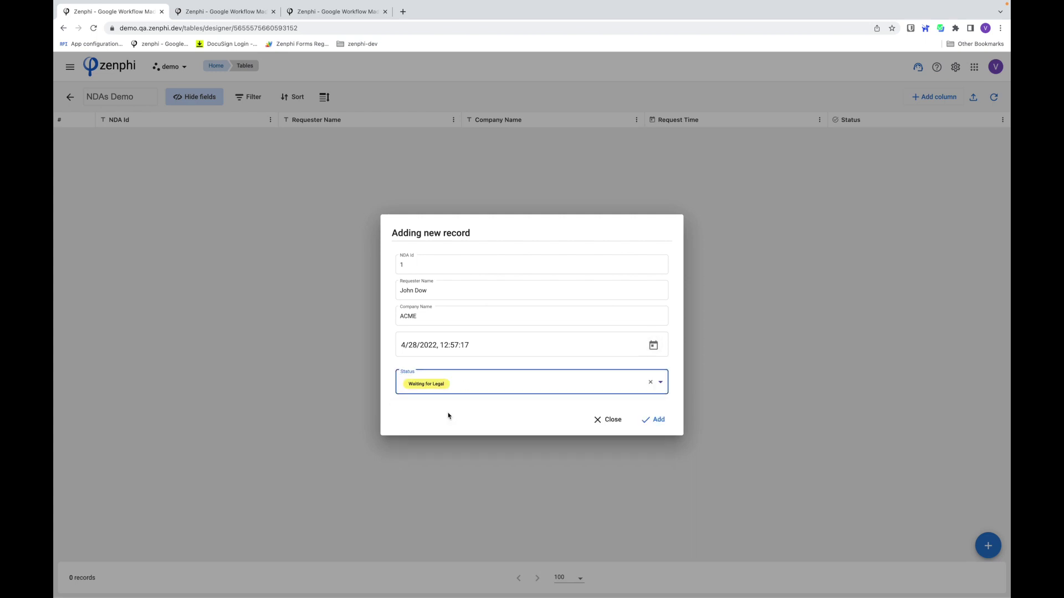
left_click(646, 427)
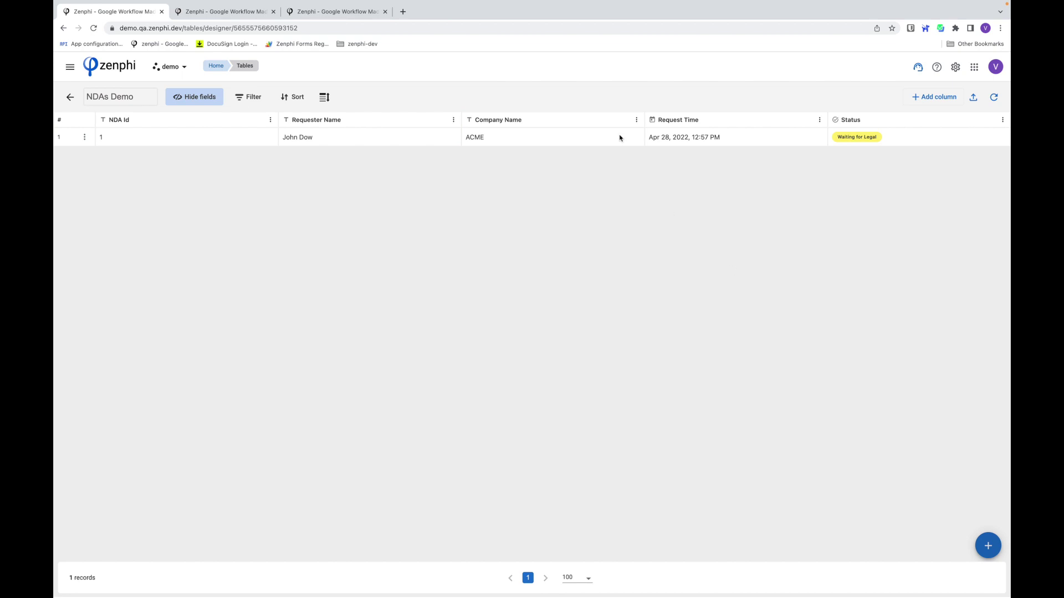
left_click(70, 99)
In the full NDAs table, view row 2's expanded record, then dismiss row 3's actions.
left_click(219, 17)
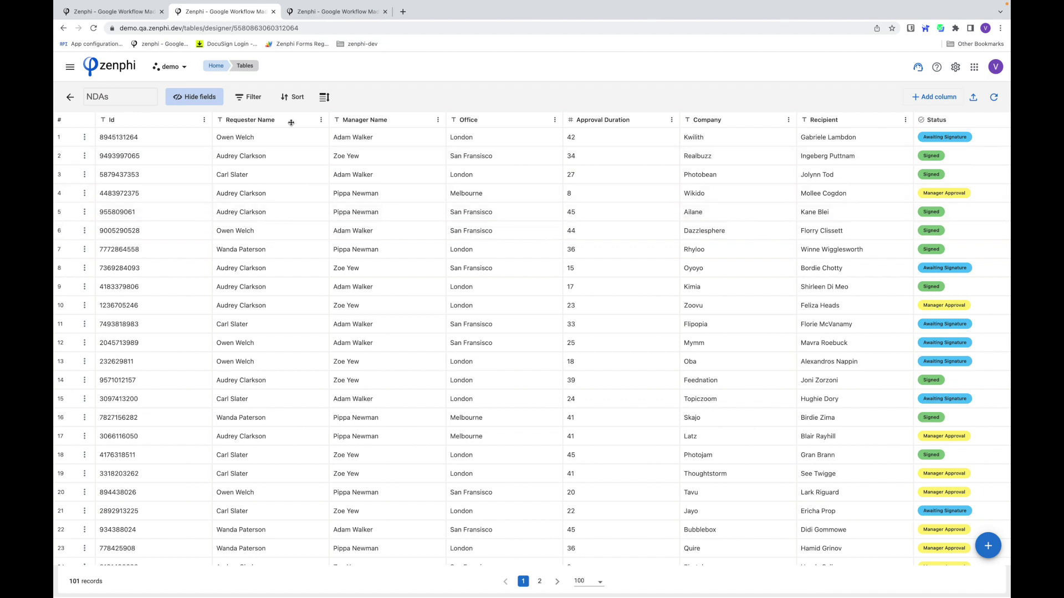
left_click(86, 158)
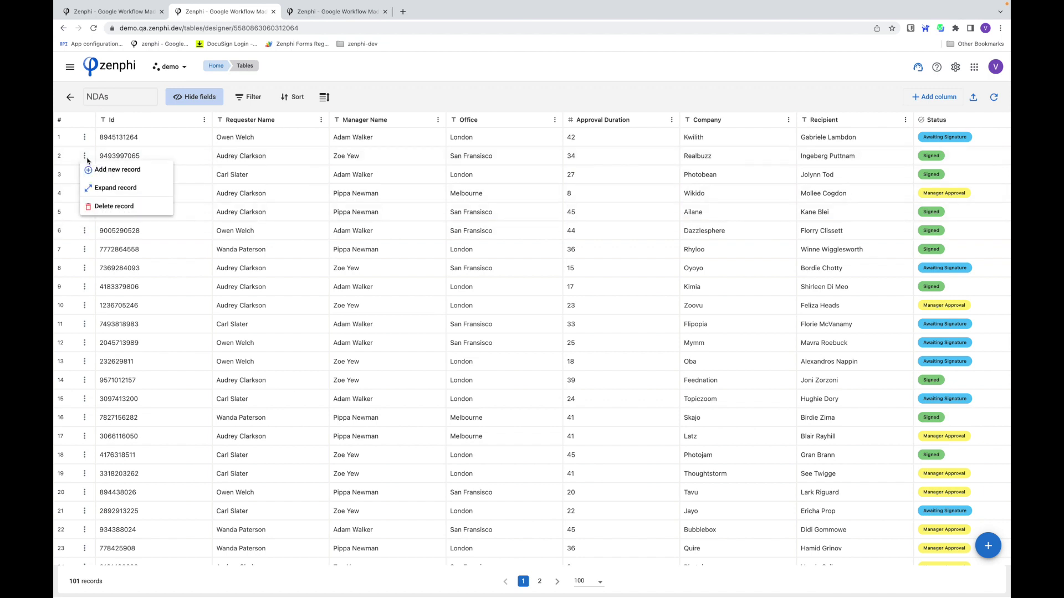
left_click(102, 191)
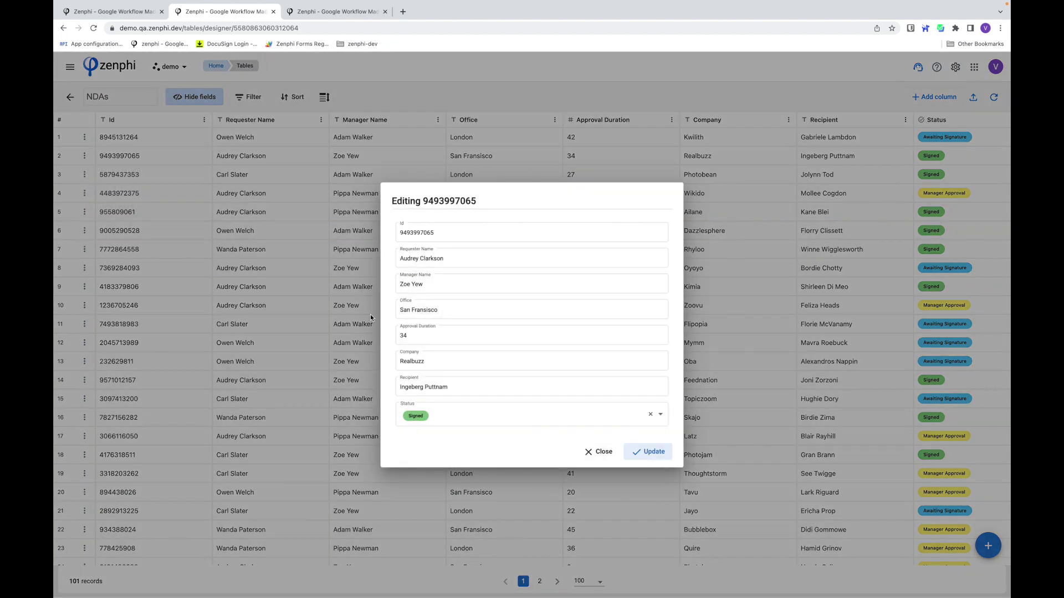
left_click(602, 452)
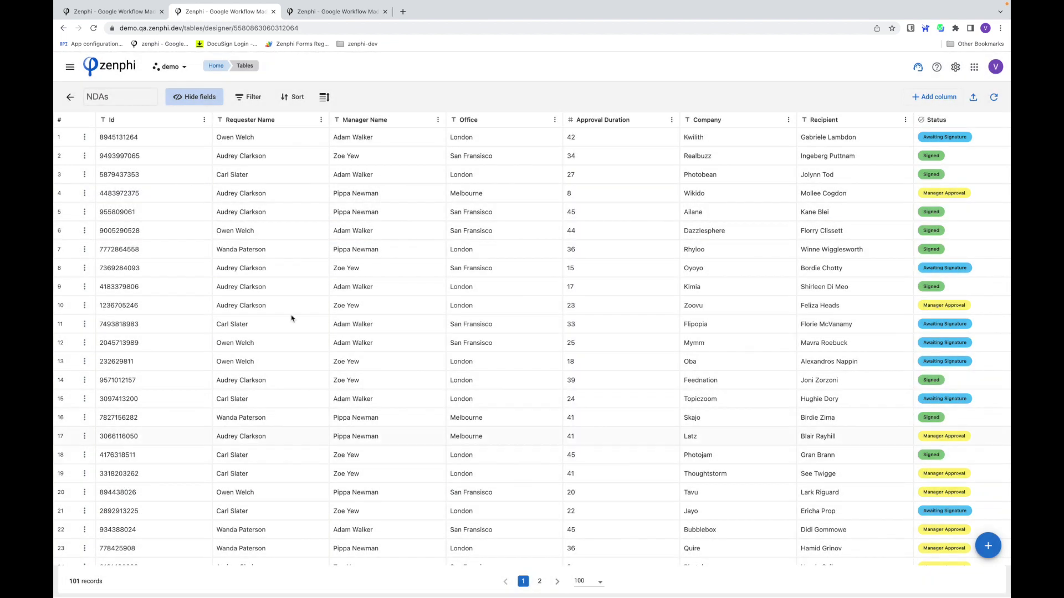
left_click(85, 174)
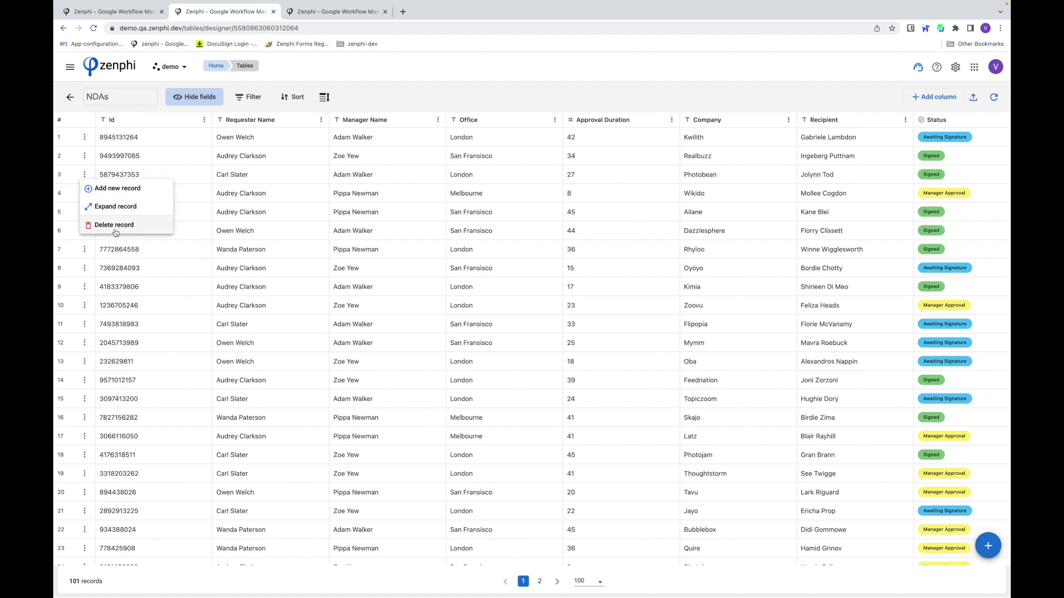
left_click(381, 100)
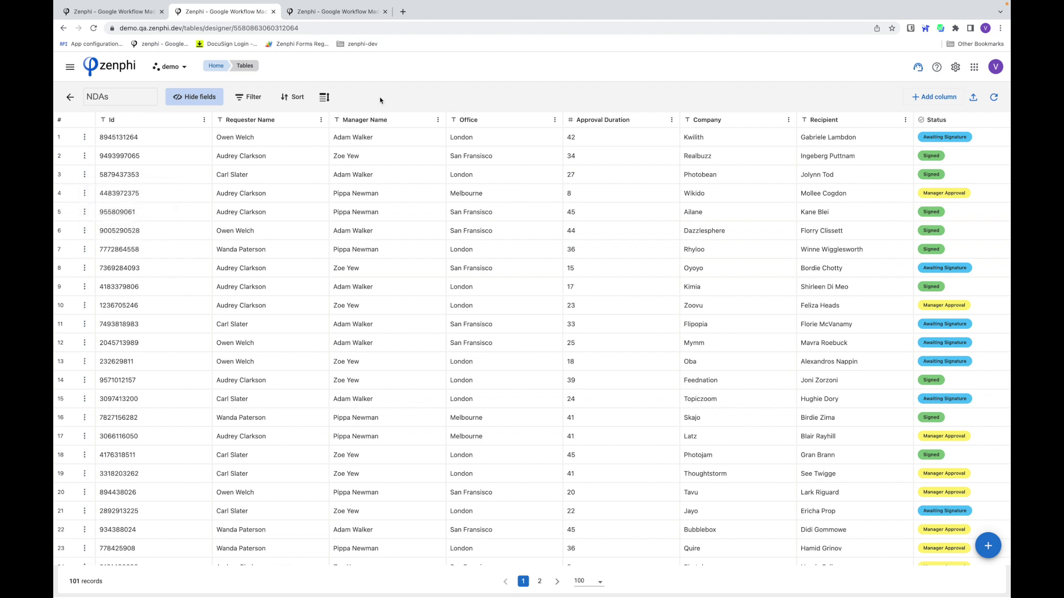
Sort the NDAs table by Approval Duration ascending (1 » 9).
left_click(294, 98)
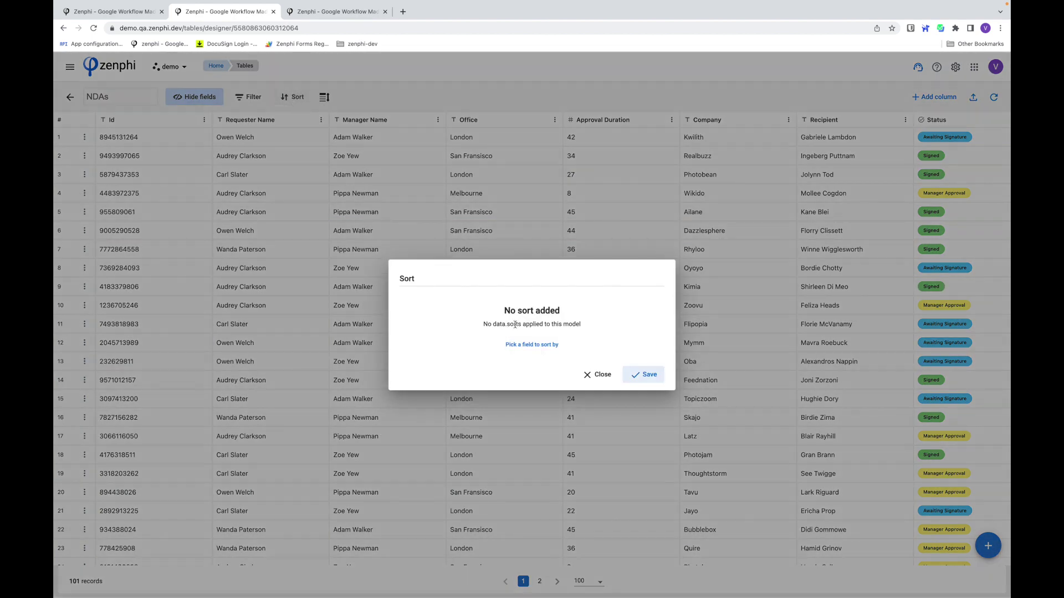
left_click(533, 345)
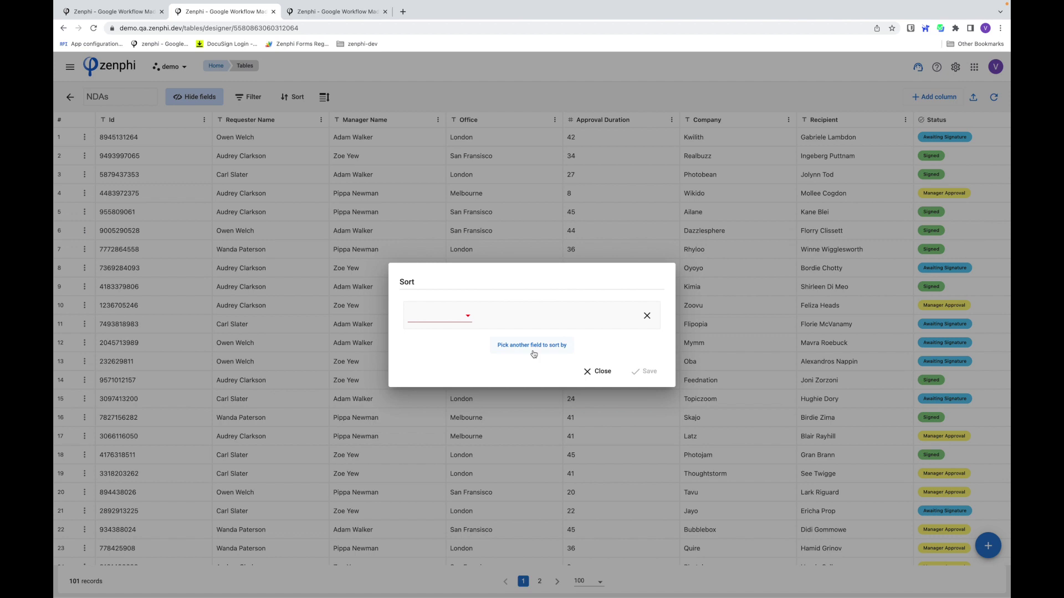
left_click(461, 321)
scroll(446, 387, "down", 2)
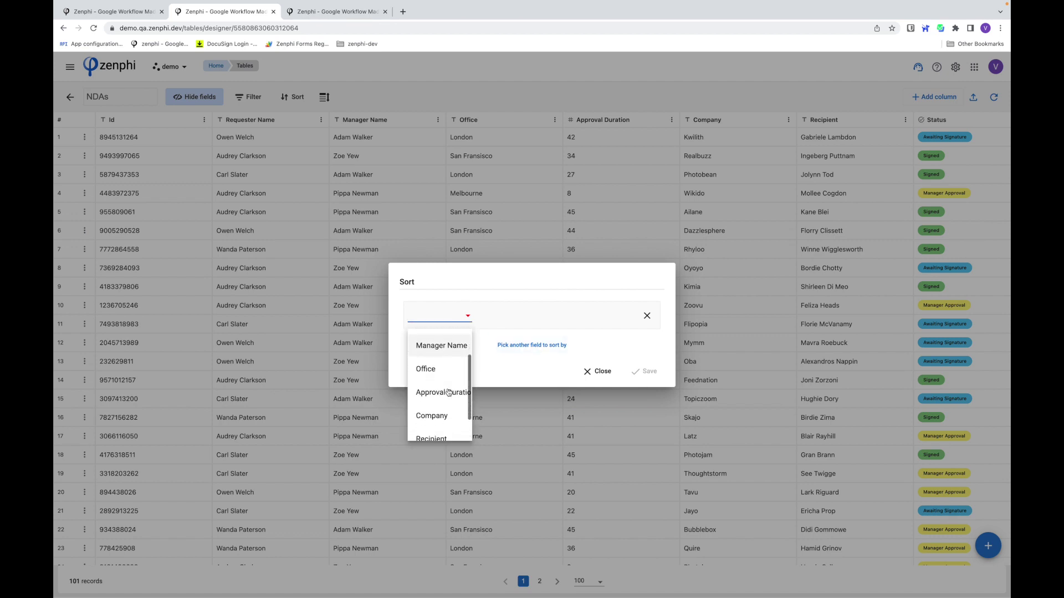
scroll(448, 392, "down", 1)
left_click(445, 364)
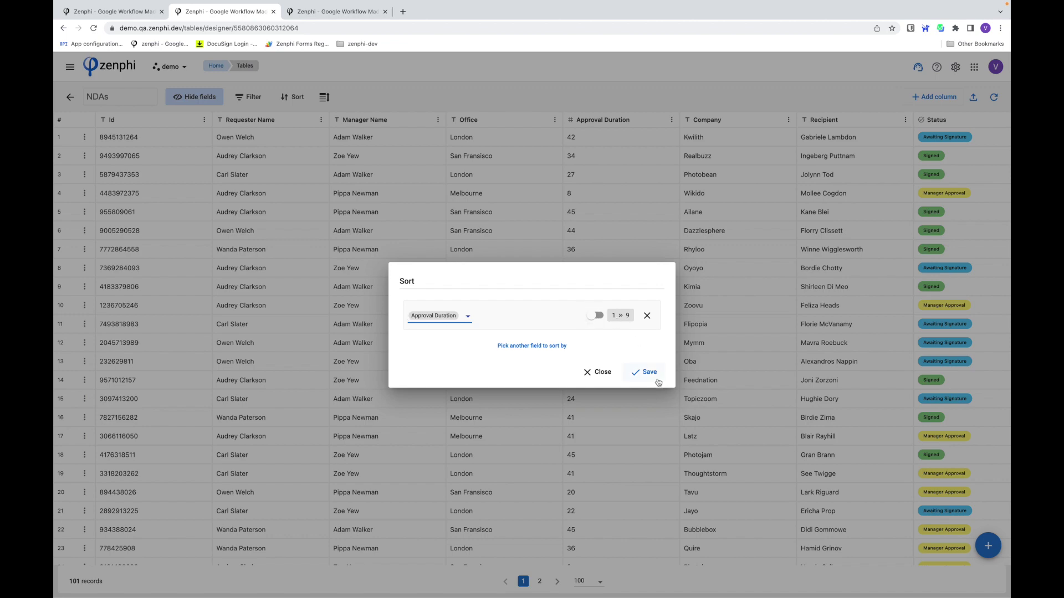
left_click(645, 378)
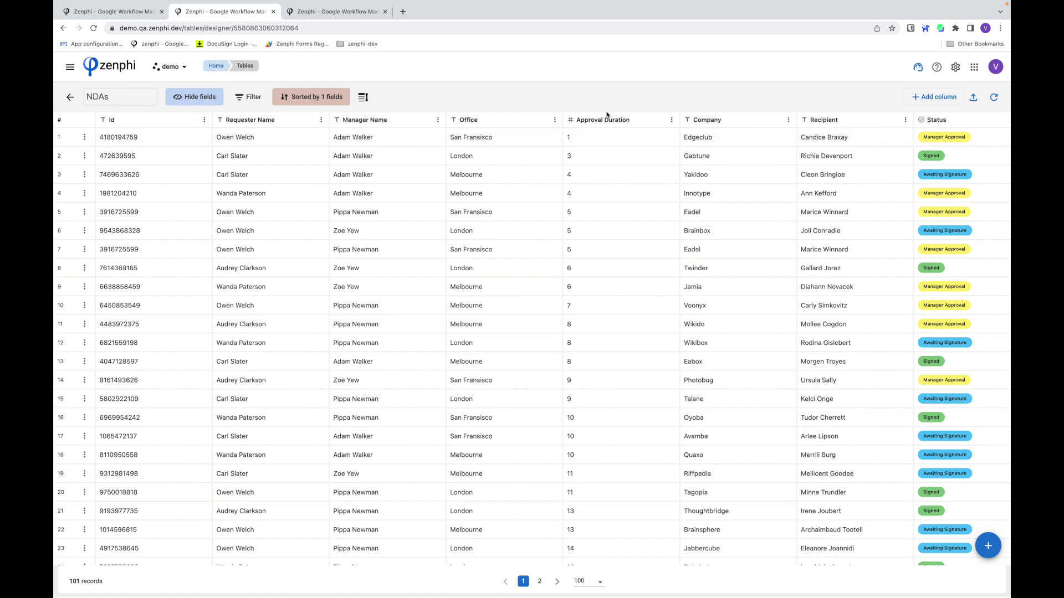
left_click(253, 98)
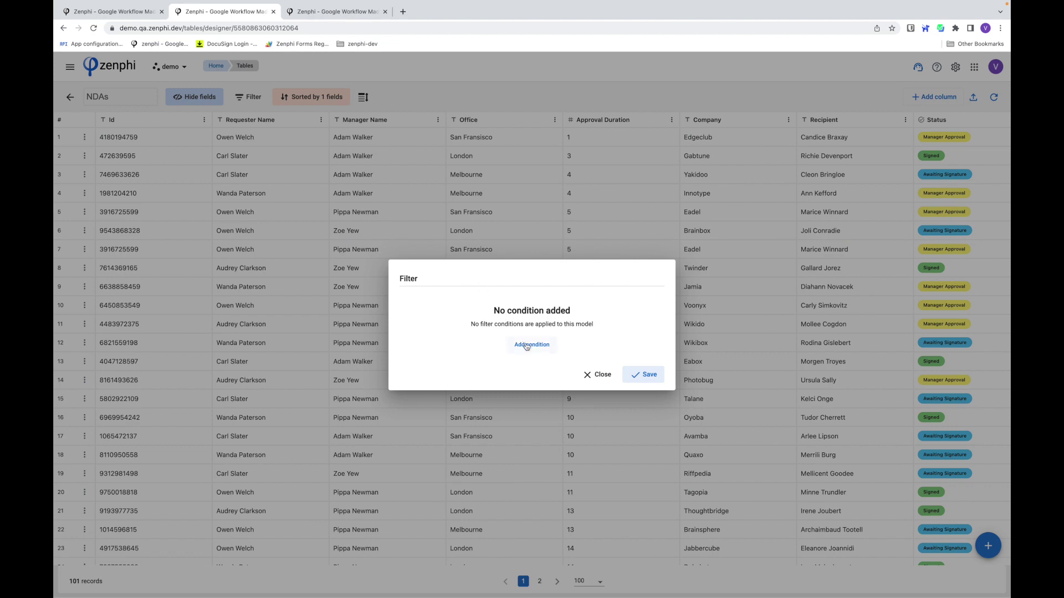
Filter NDAs to Manager Name contains 'A', then switch to the Zenphi Tables Demo flow.
left_click(526, 346)
left_click(476, 316)
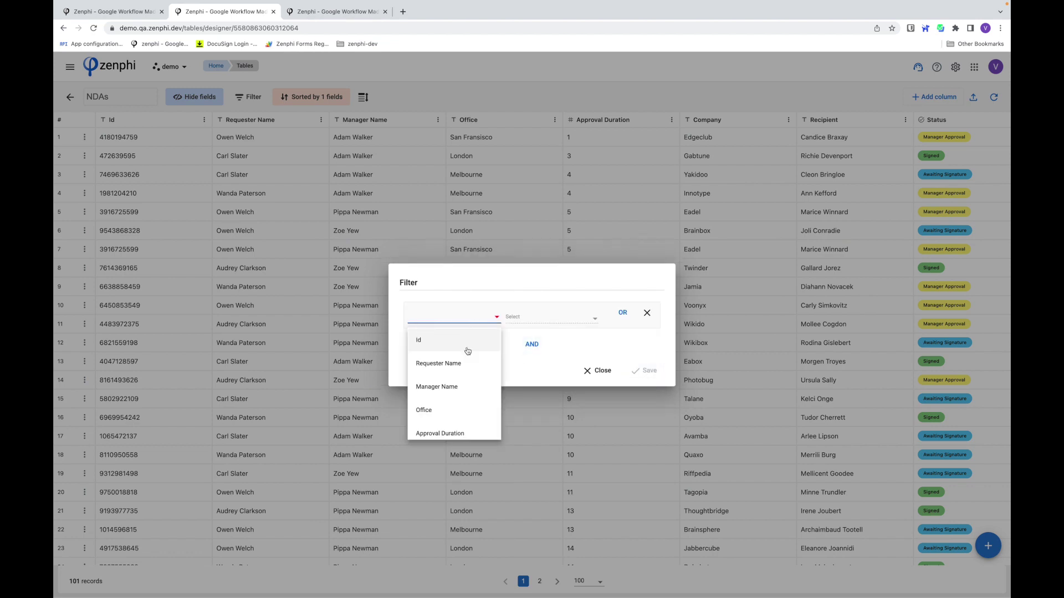
left_click(454, 387)
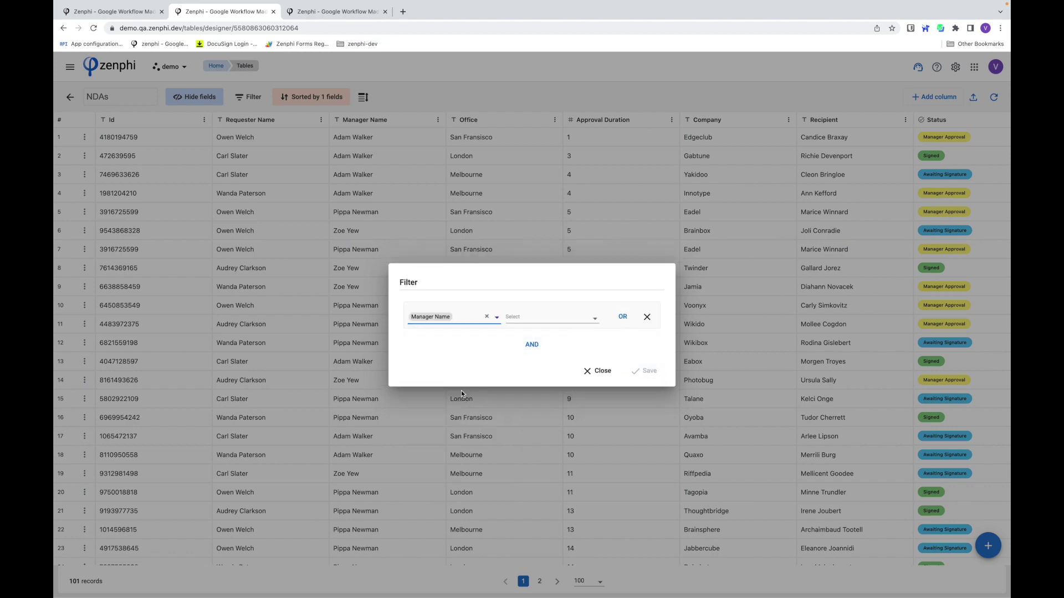
left_click(529, 319)
left_click(531, 349)
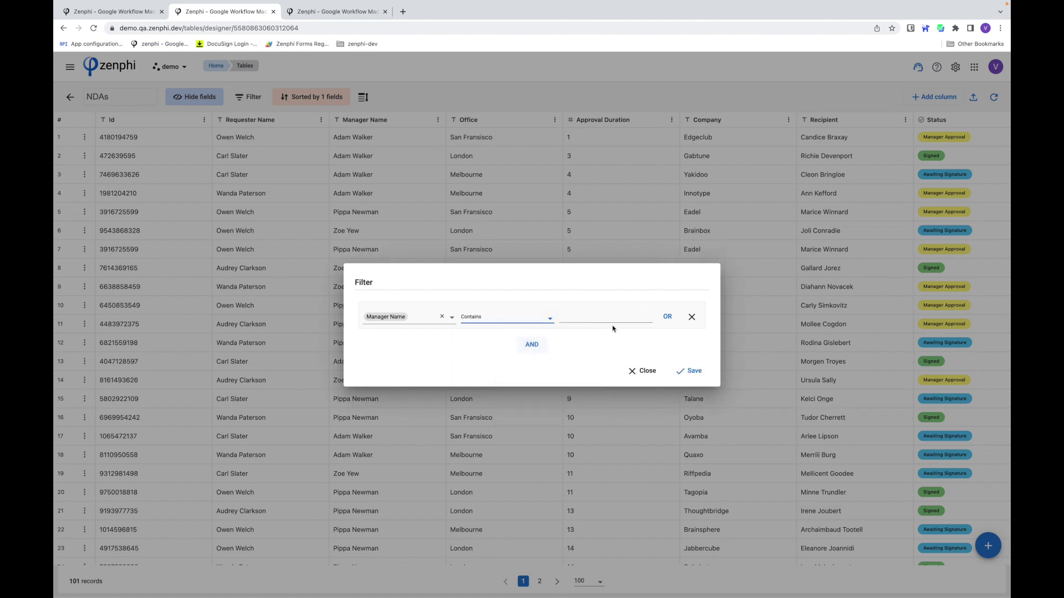
left_click(606, 316)
type("Adam")
left_click(691, 370)
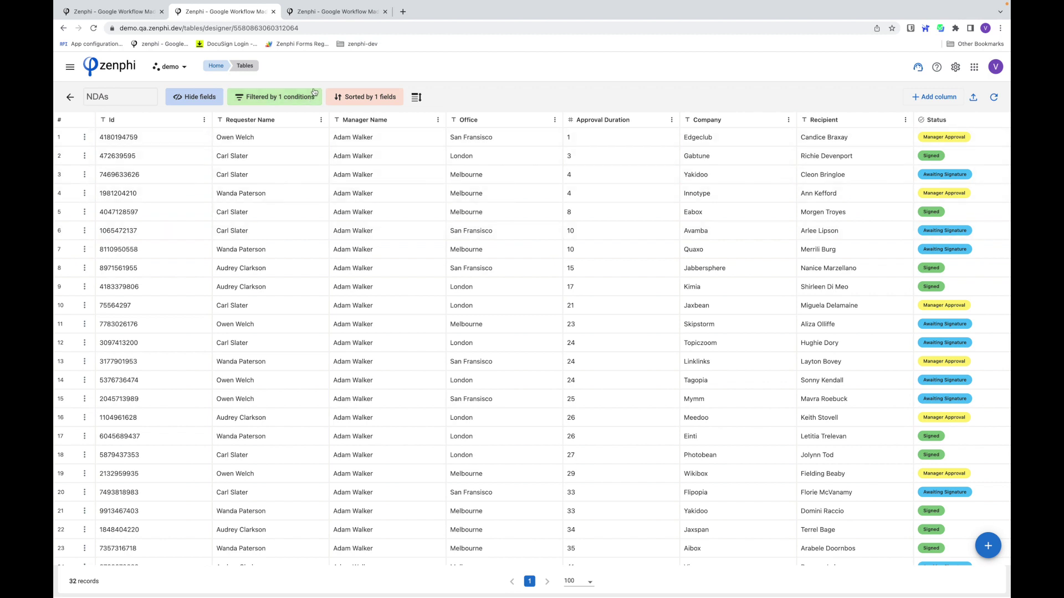
left_click(307, 12)
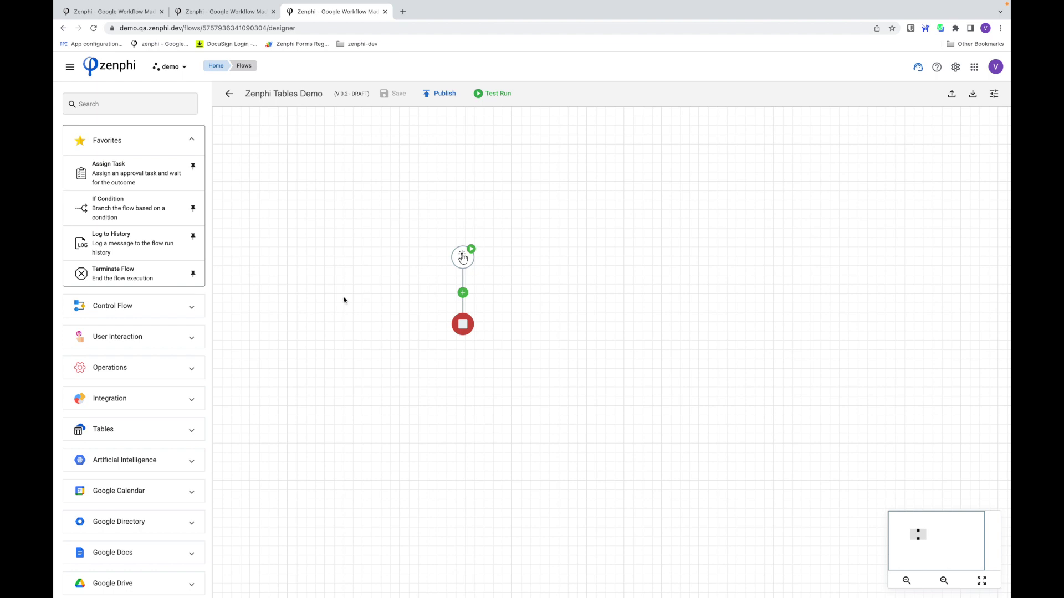
Drag a Create Record step from the Tables actions between start and end, and open its settings.
scroll(154, 352, "down", 3)
left_click(154, 351)
scroll(154, 353, "down", 4)
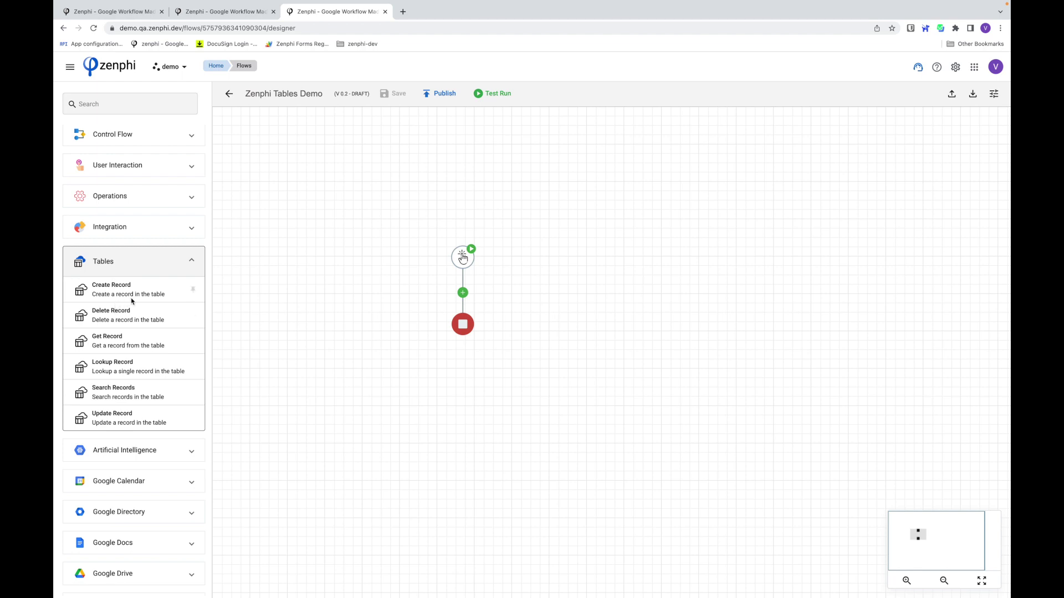
left_click_drag(113, 290, 472, 296)
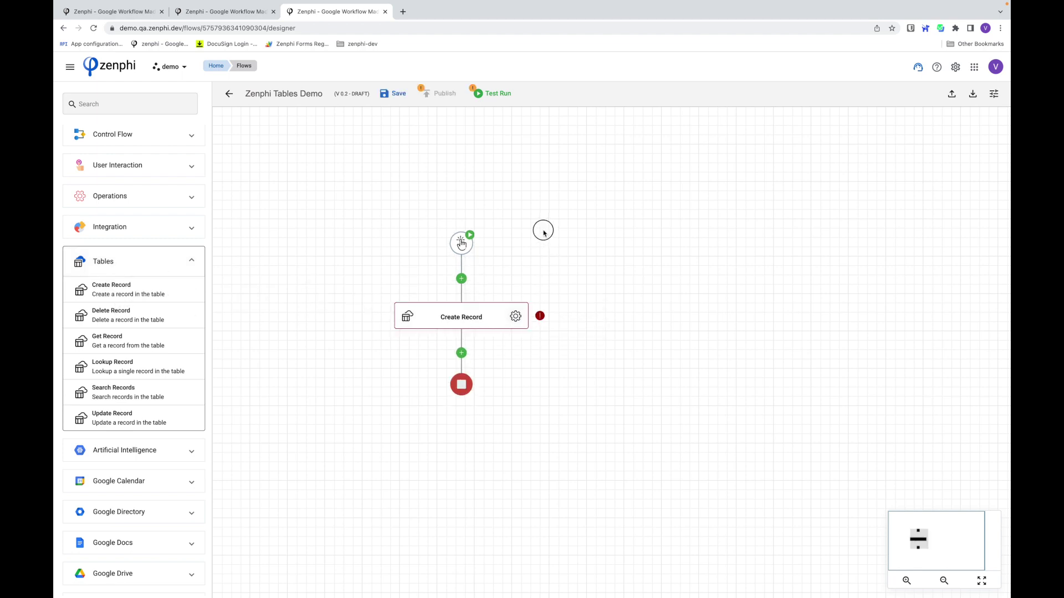
left_click(507, 270)
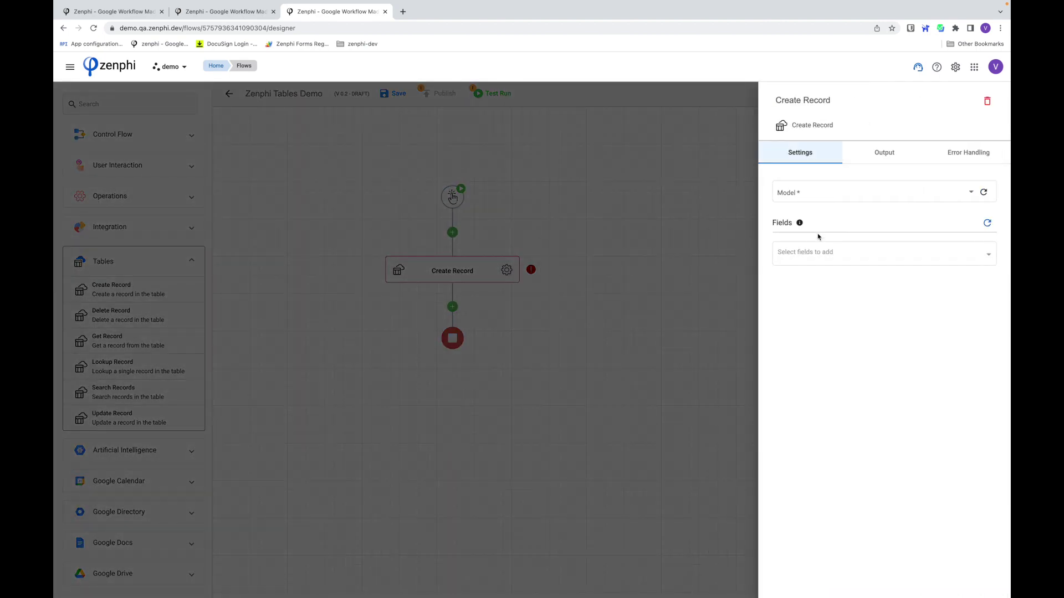
Point the Create Record step's model at the NDAs table.
left_click(929, 193)
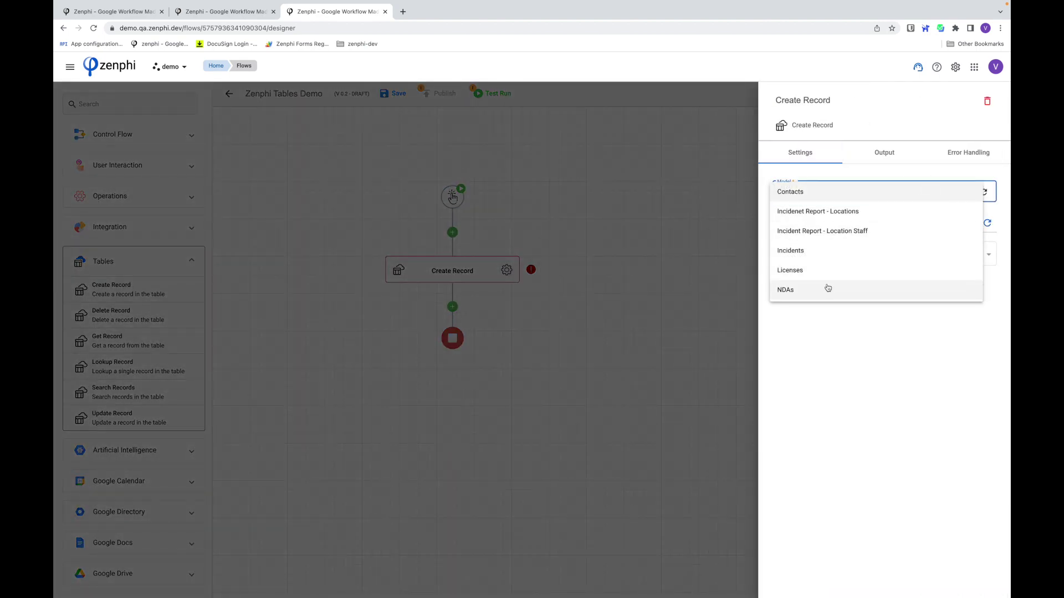
scroll(836, 277, "down", 2)
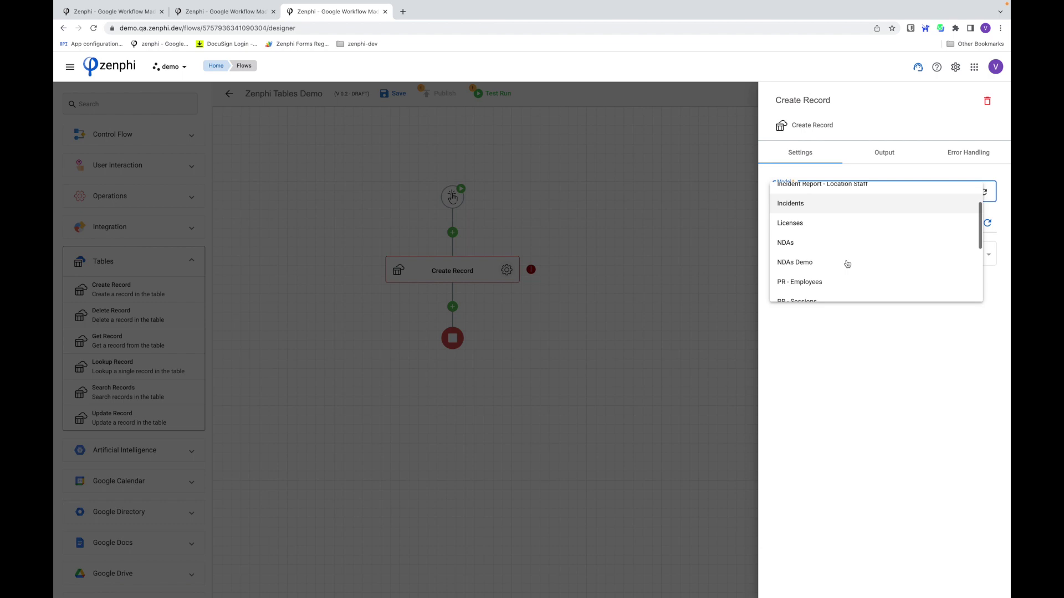
left_click(827, 242)
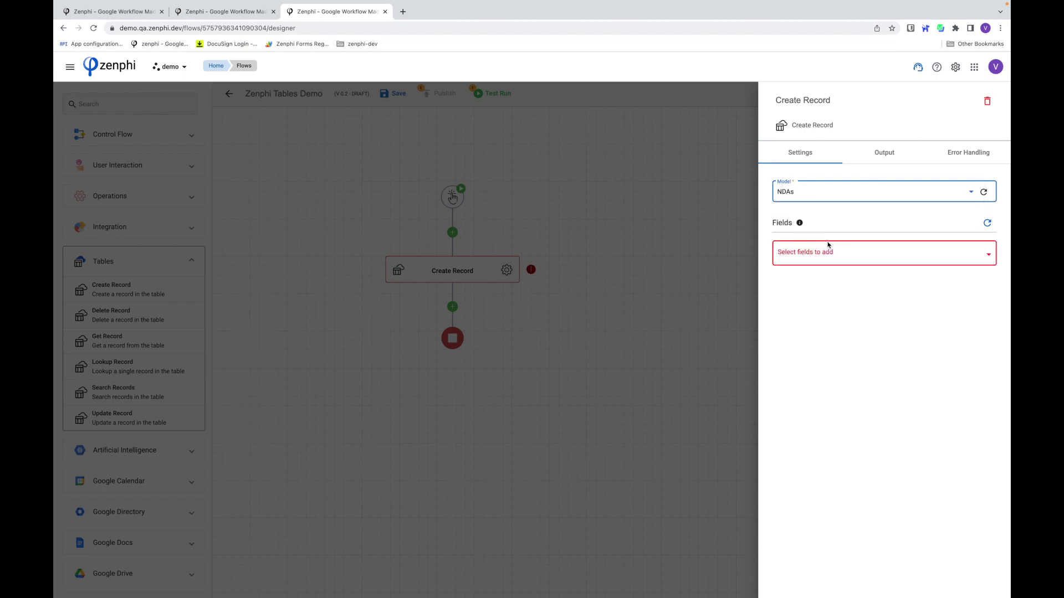
Add the Id, Requester Name, Manager Name, Office, Approval Duration and Status fields to set.
left_click(853, 255)
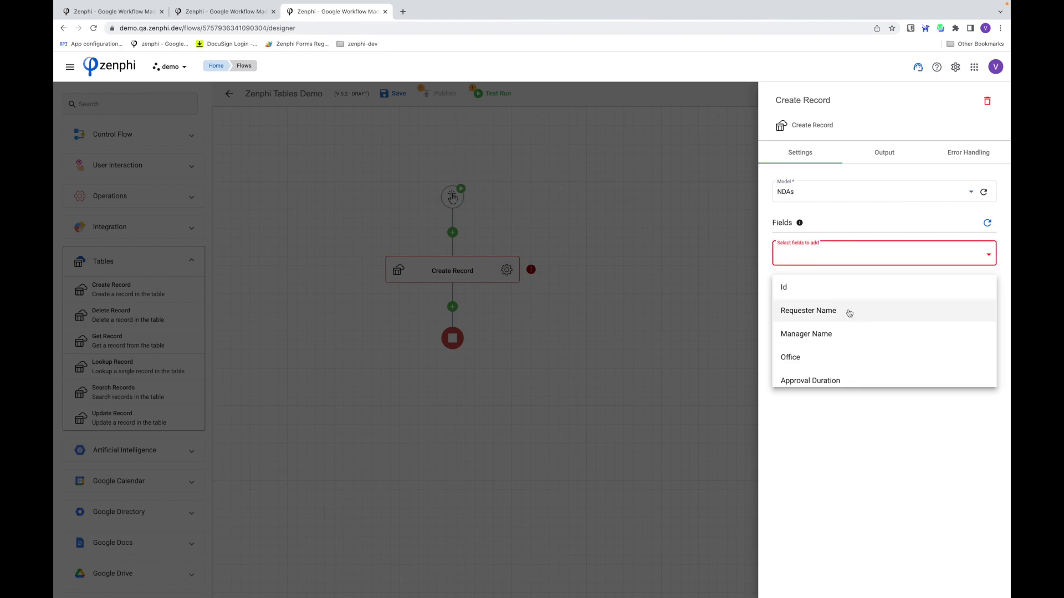
left_click(825, 289)
left_click(826, 292)
left_click(826, 293)
left_click(825, 294)
left_click(825, 294)
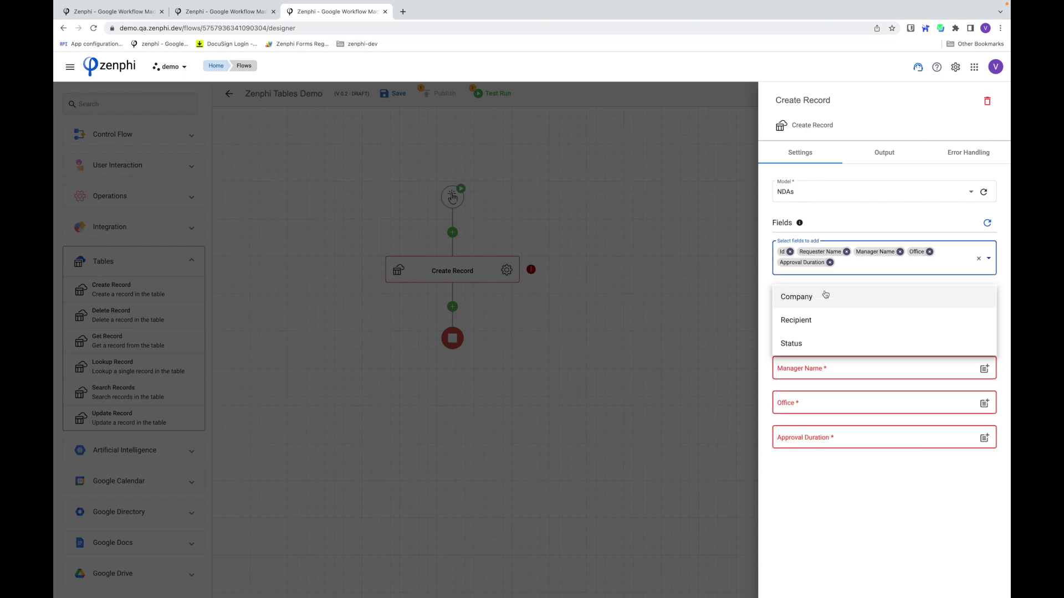
left_click(813, 343)
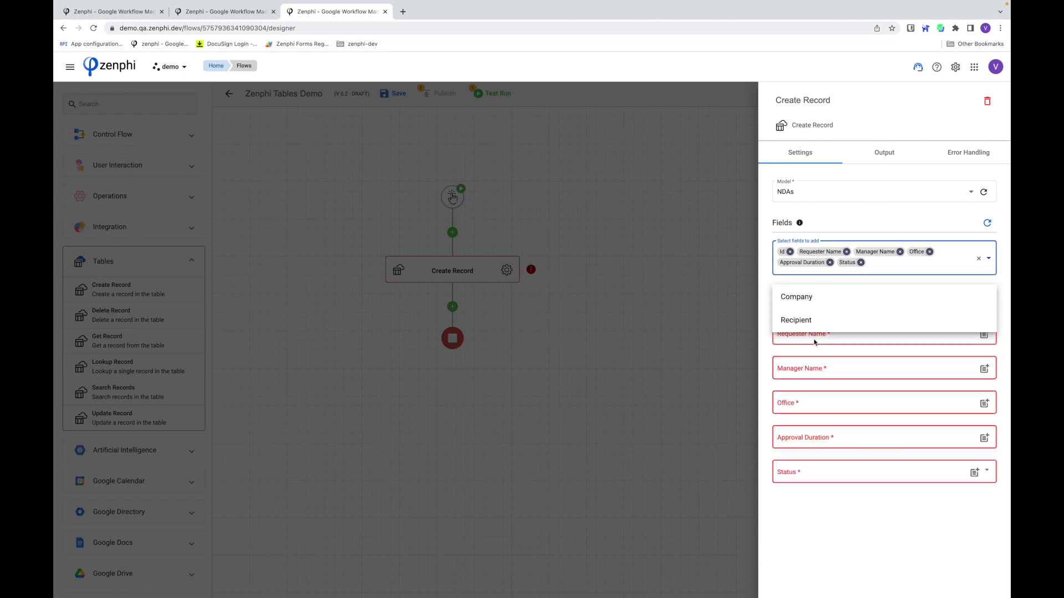
left_click(767, 361)
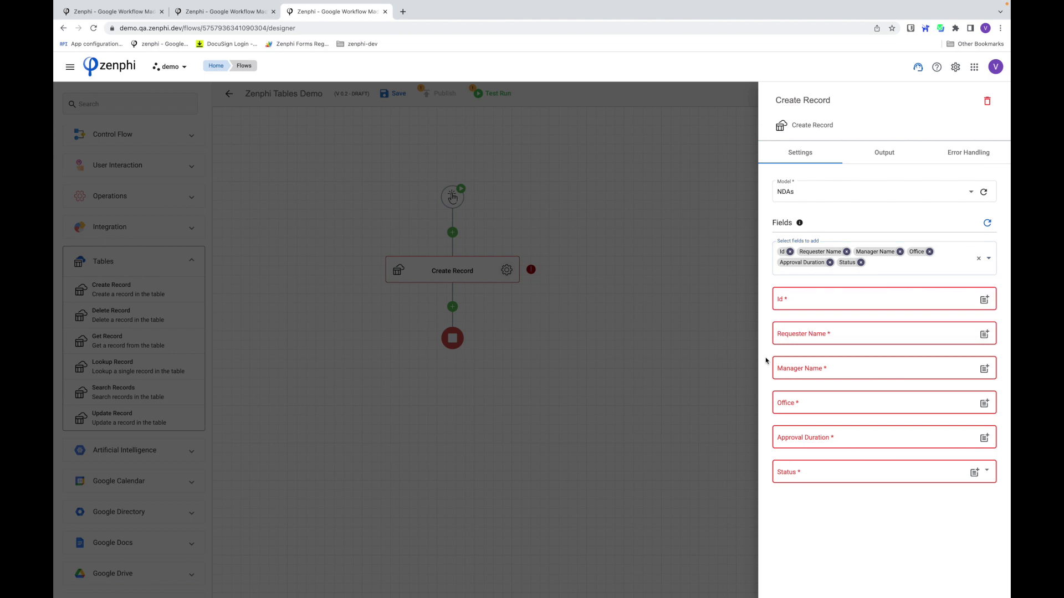
left_click(808, 300)
Set the new record's Id to 11 and its Status to Signed.
left_click(845, 481)
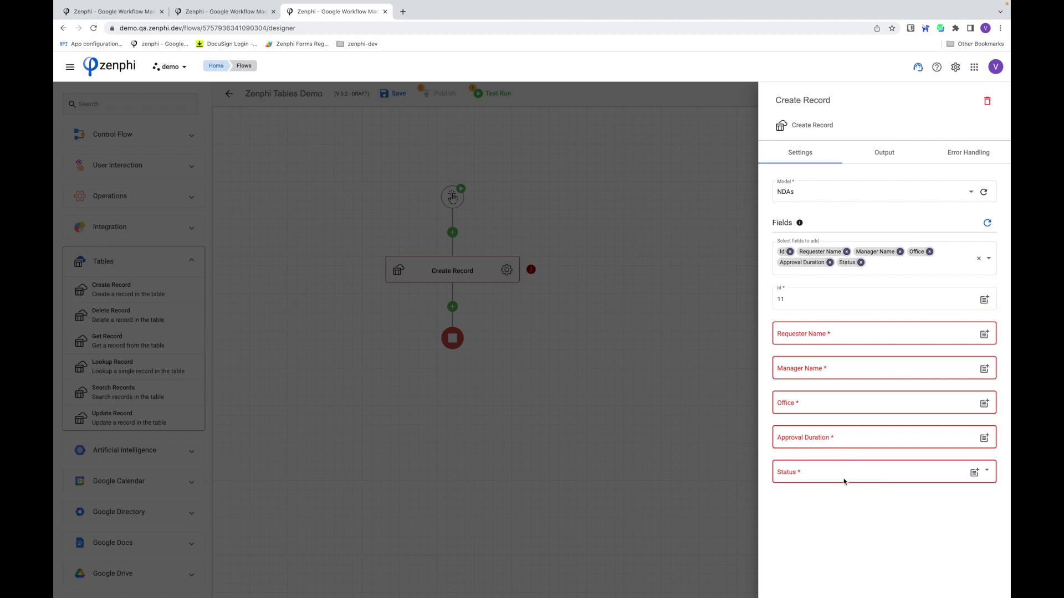
left_click(918, 471)
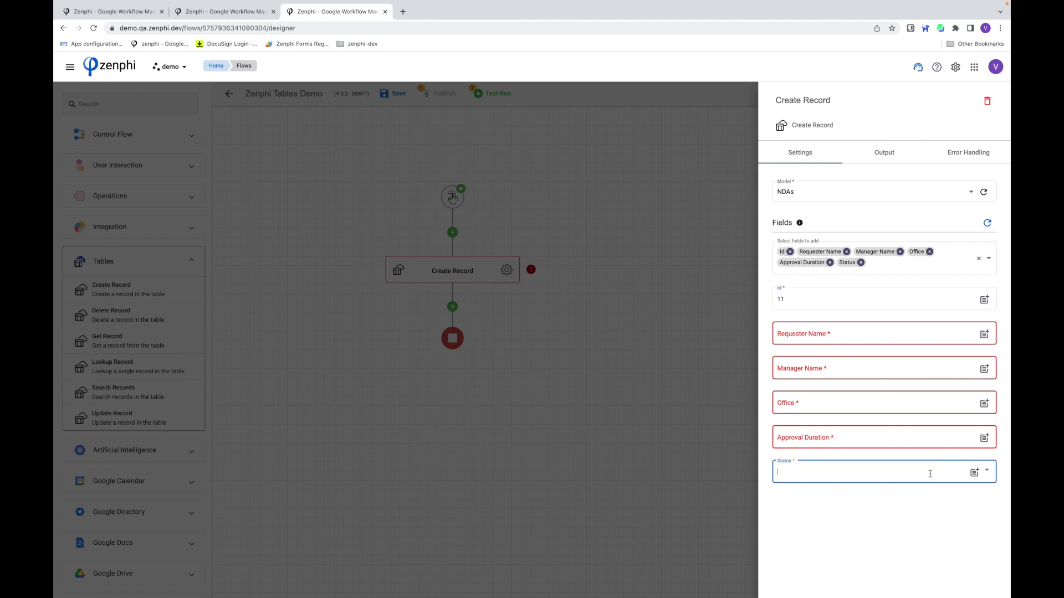
left_click(986, 471)
left_click(912, 511)
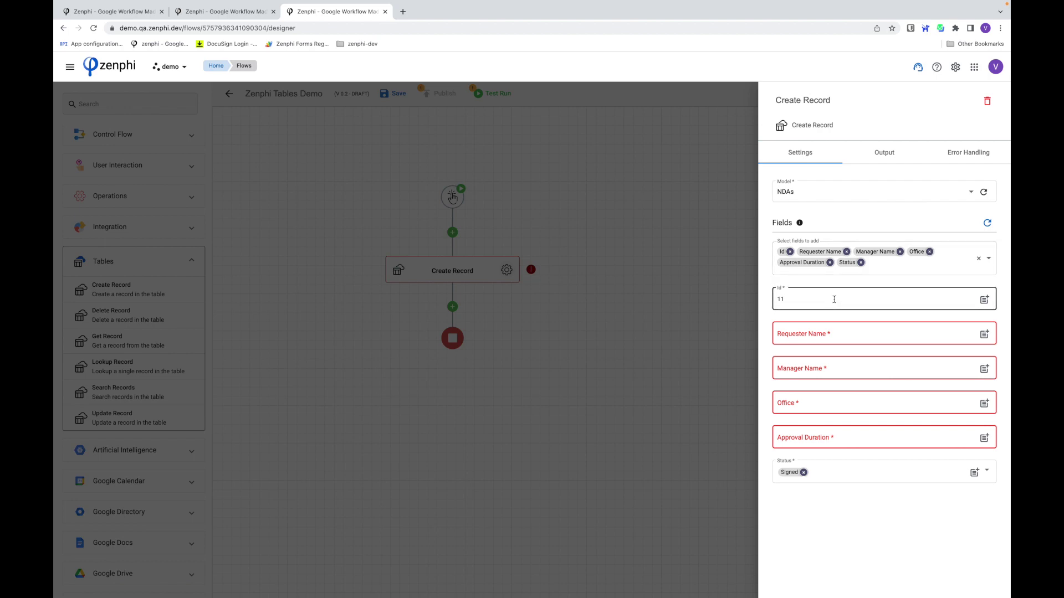
Review the Create Record step's Record Id output, then add a Delete Record step below it.
left_click(886, 157)
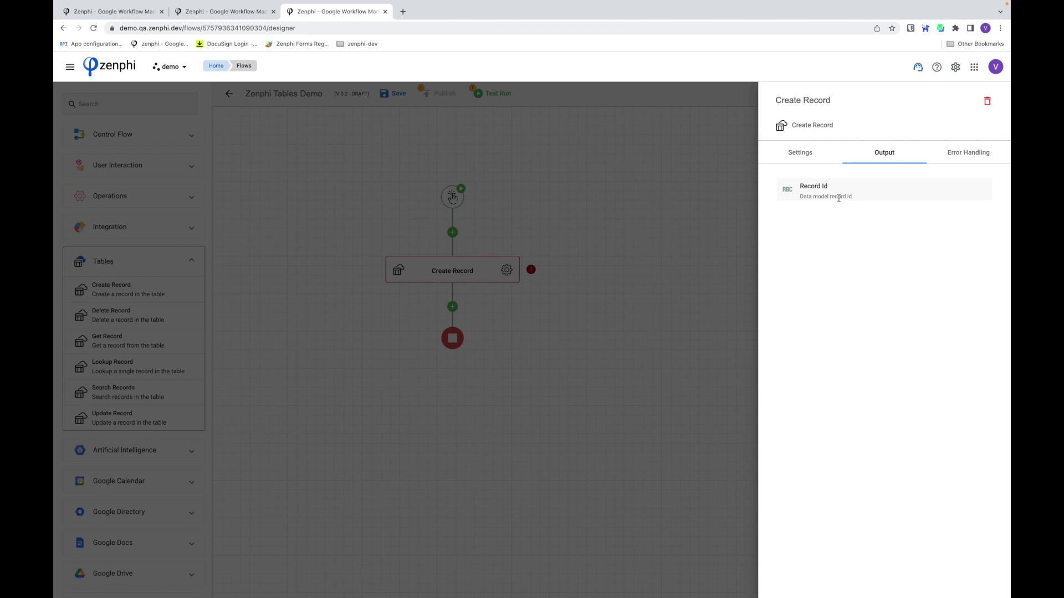
left_click(809, 155)
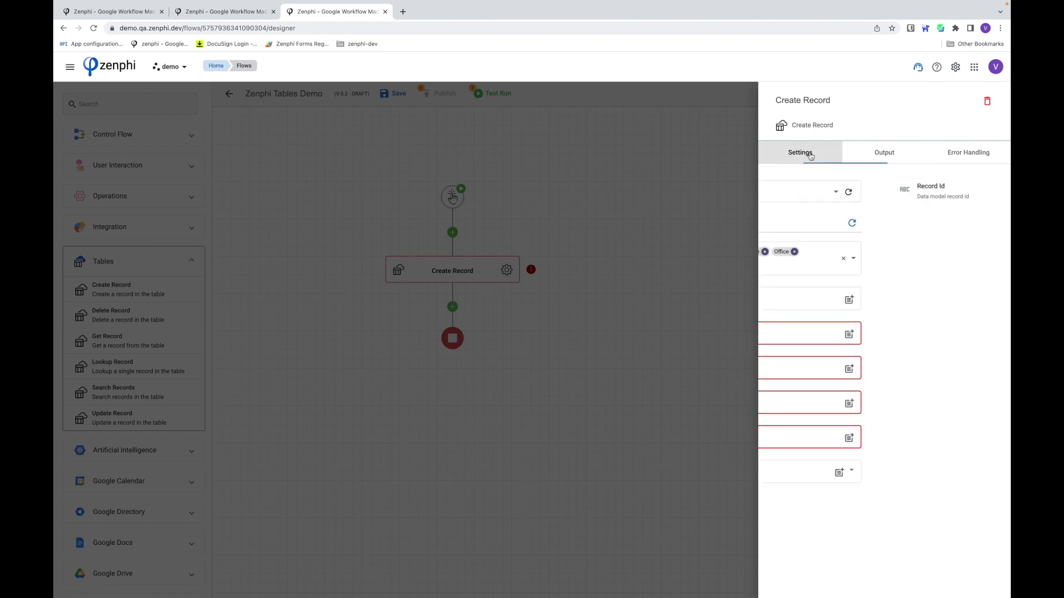
left_click(786, 303)
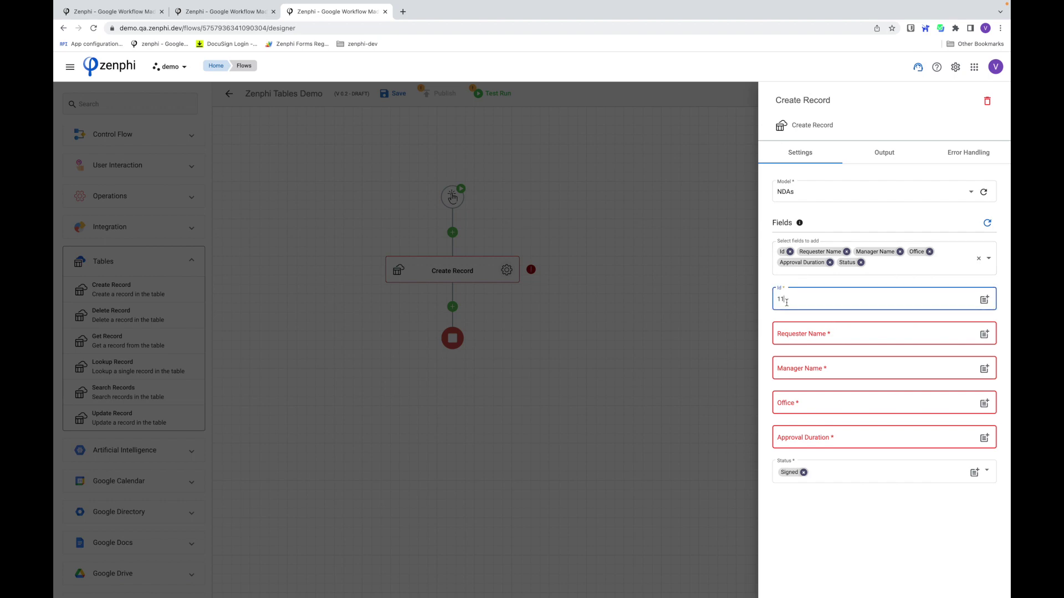
left_click(883, 159)
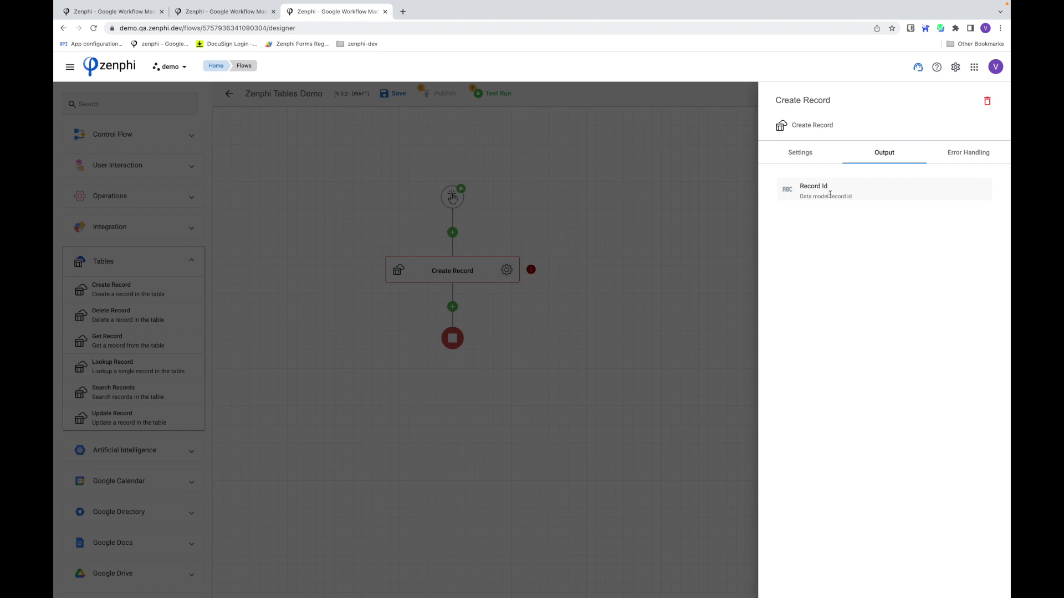
left_click(691, 199)
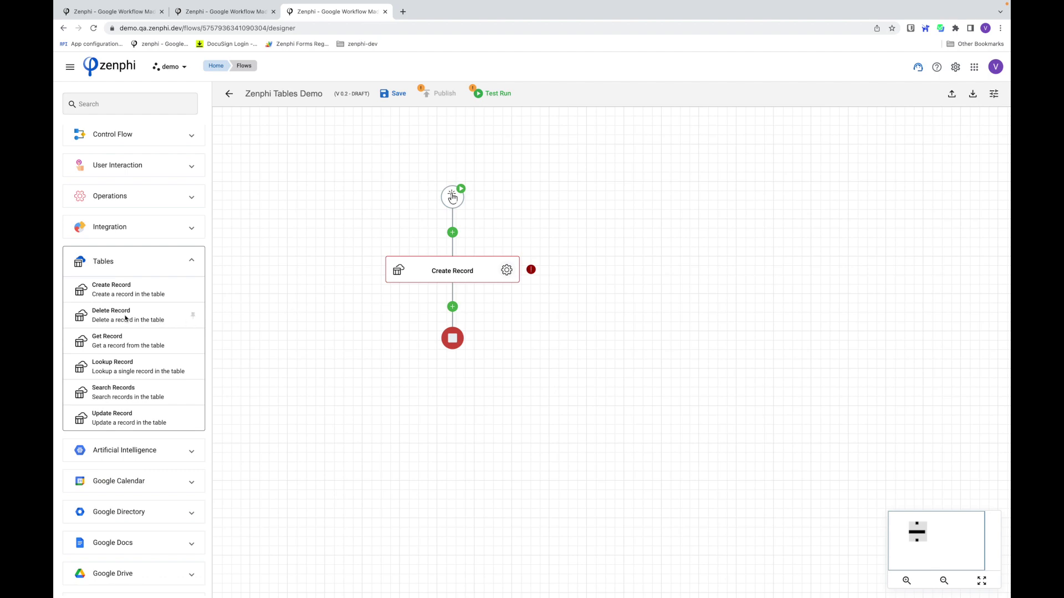
left_click_drag(126, 317, 452, 306)
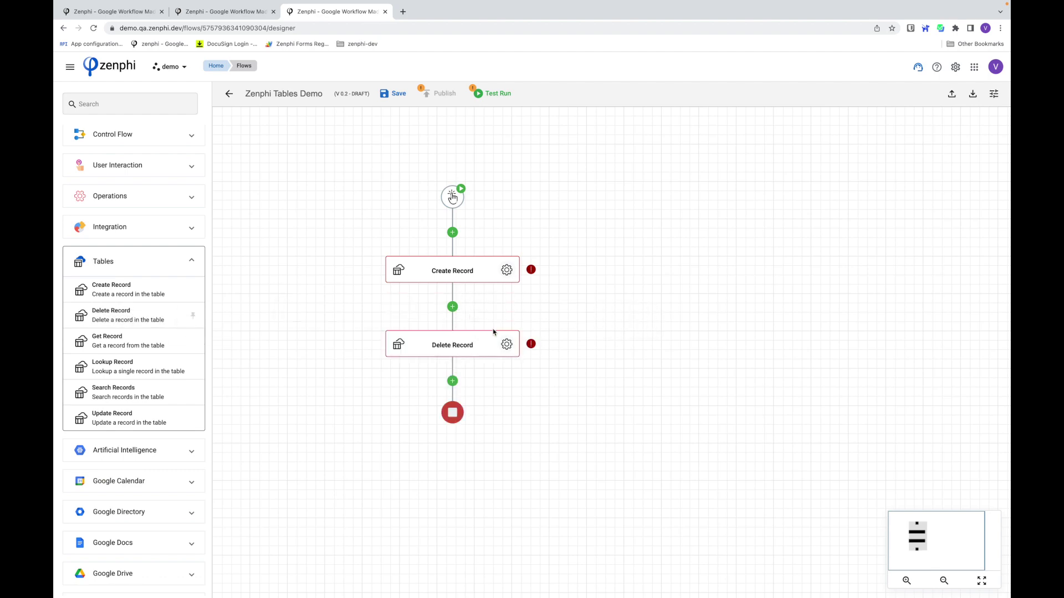
Set the Delete Record step's model to the NDAs table.
left_click(507, 344)
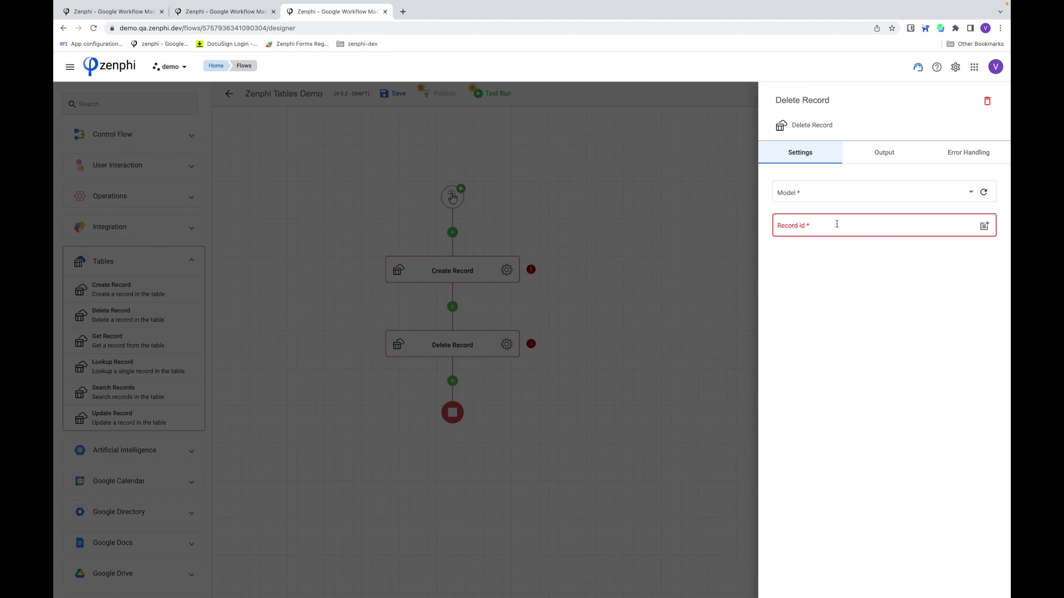
left_click(910, 195)
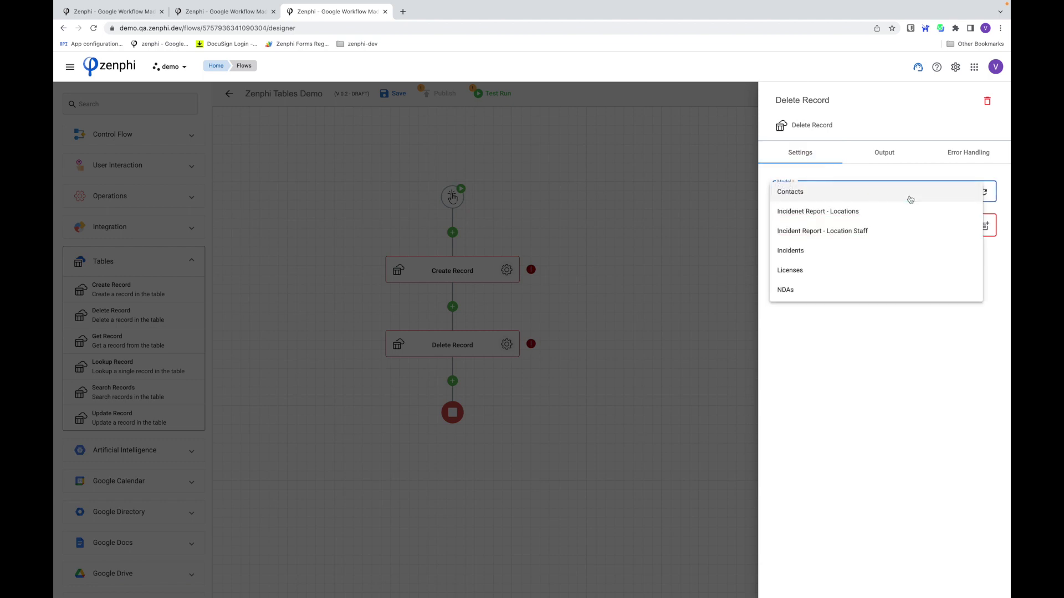
left_click(849, 287)
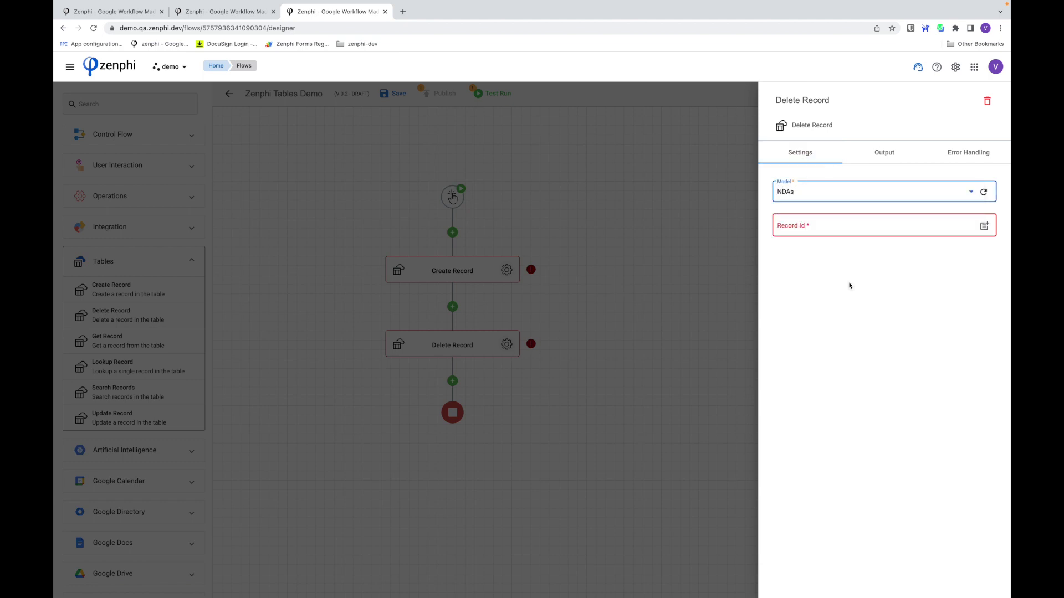
Fill the Delete Record step's Record Id with Create Record's Record Id token.
left_click(894, 222)
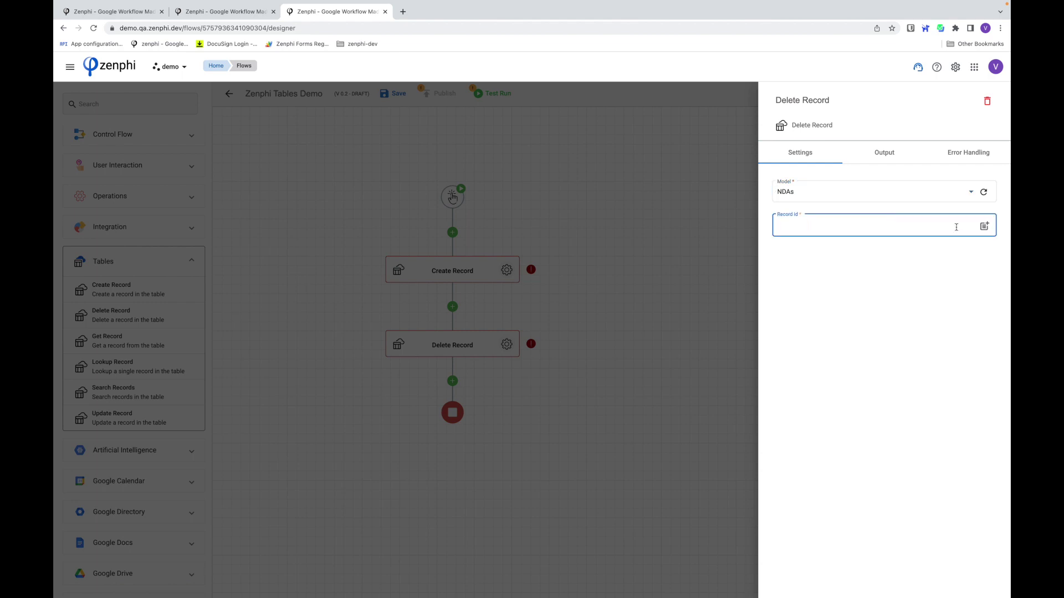
left_click(984, 226)
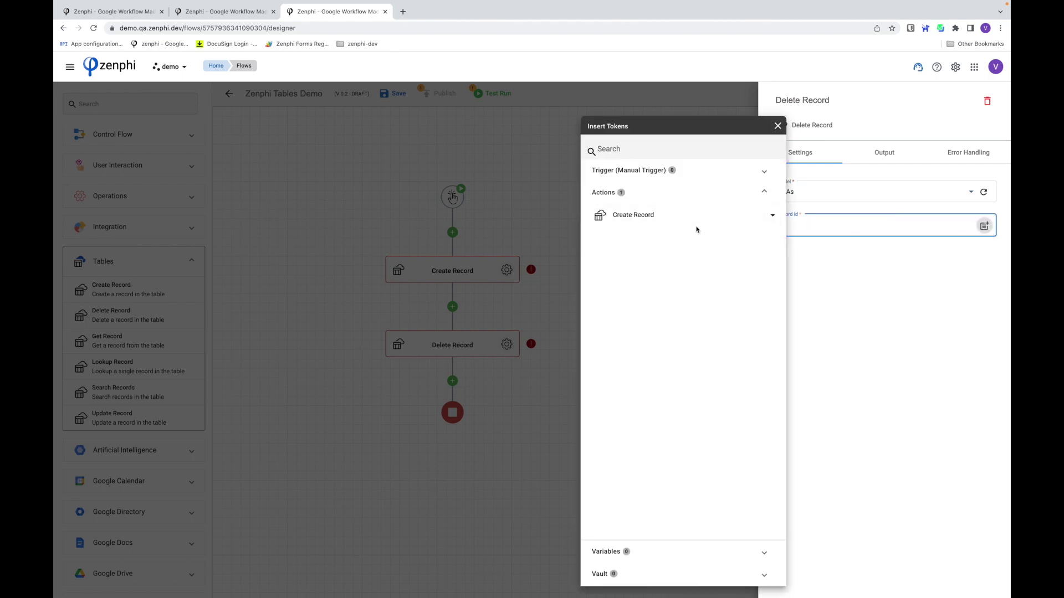
left_click(685, 217)
left_click(772, 240)
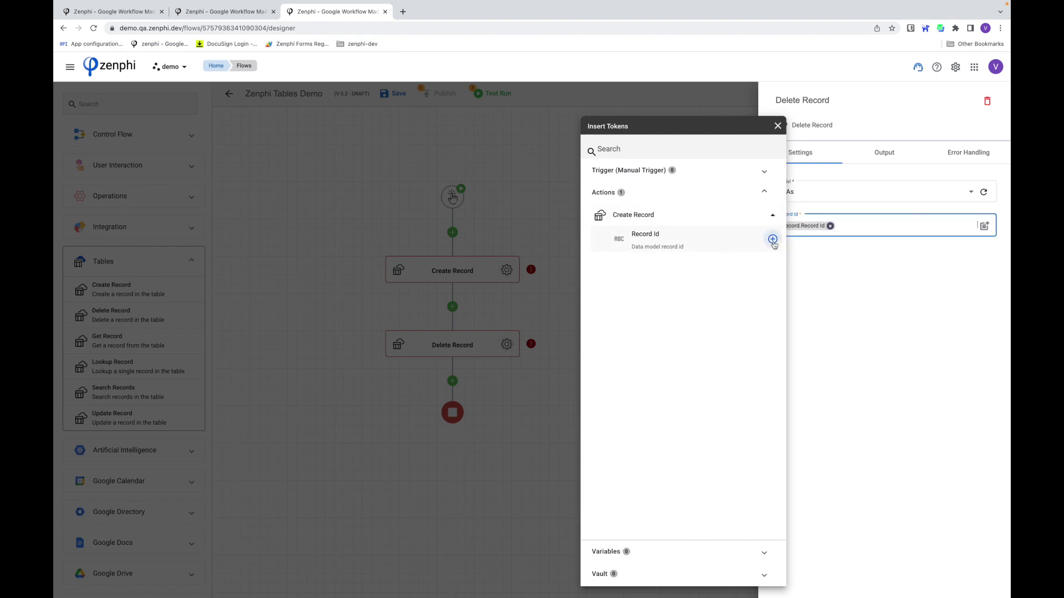
left_click(860, 284)
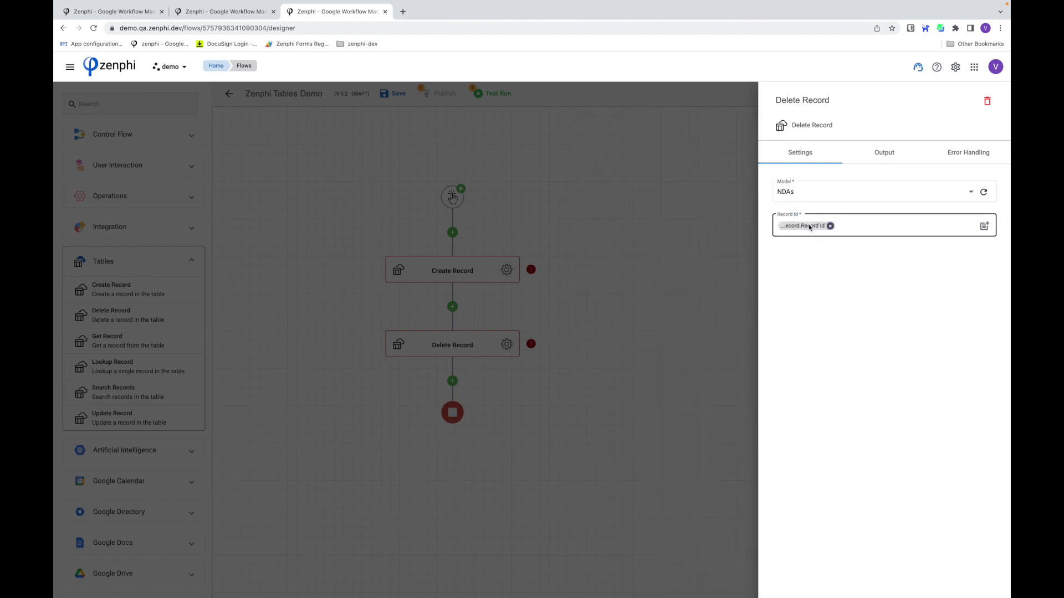
Delete the Delete Record step and place an Update Record step after Create Record.
left_click(987, 101)
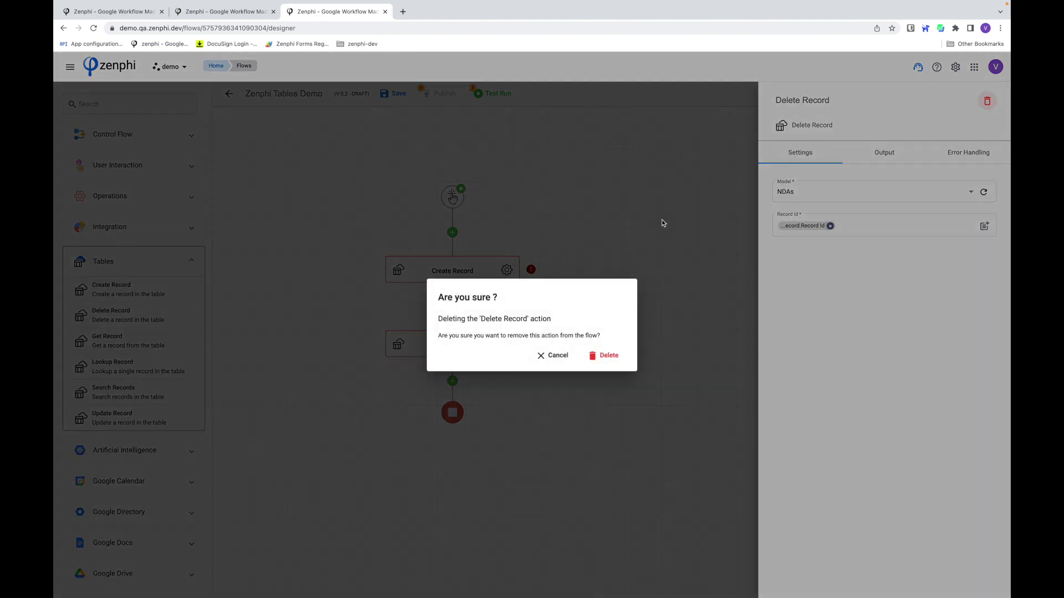
left_click(594, 356)
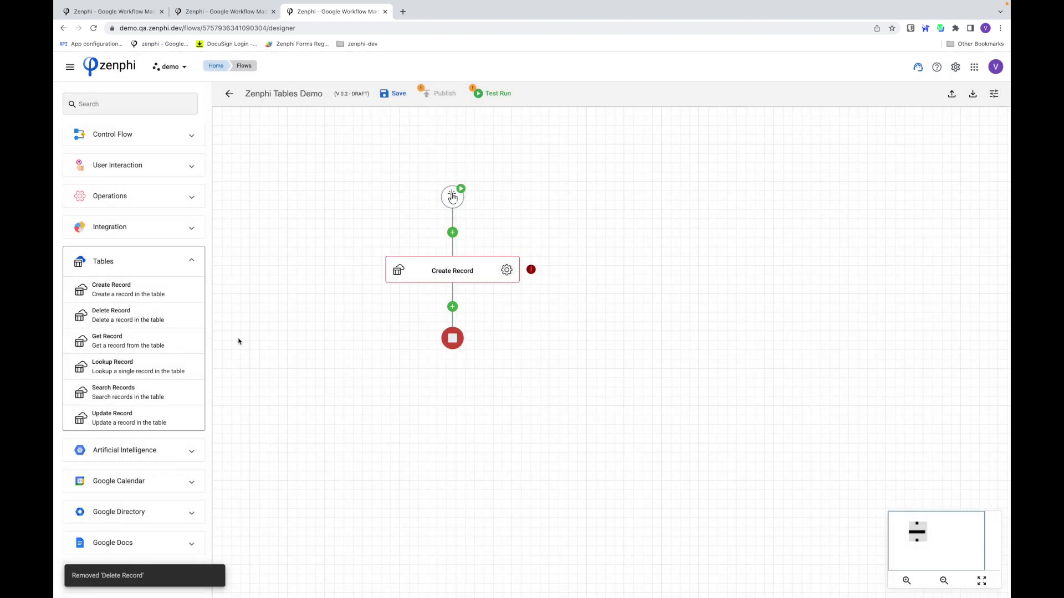
left_click_drag(127, 421, 452, 307)
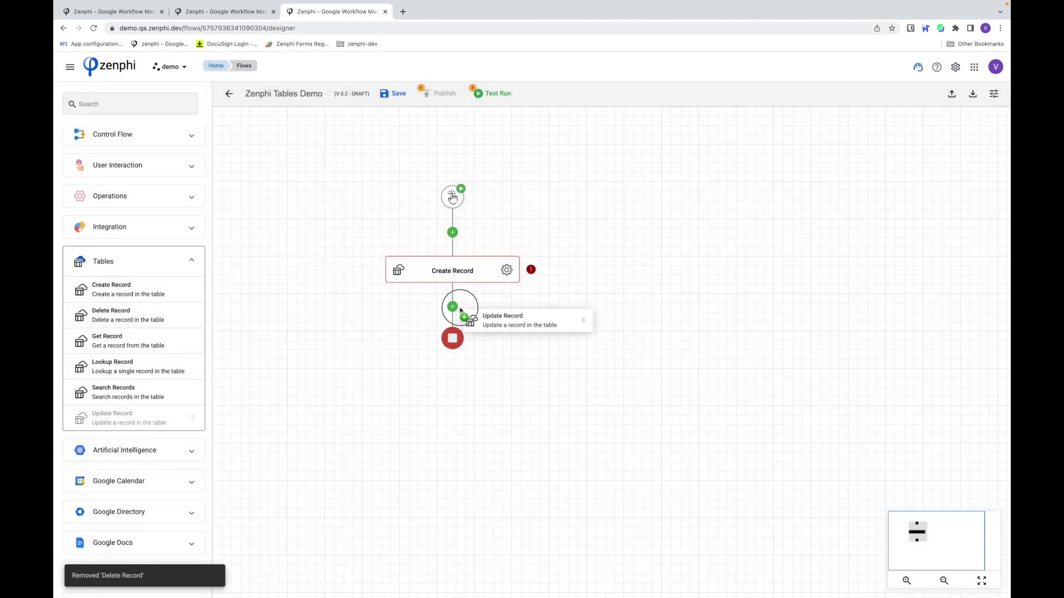
Set Update Record's model to NDAs and its Record Id to Create Record's Record Id token.
left_click(507, 344)
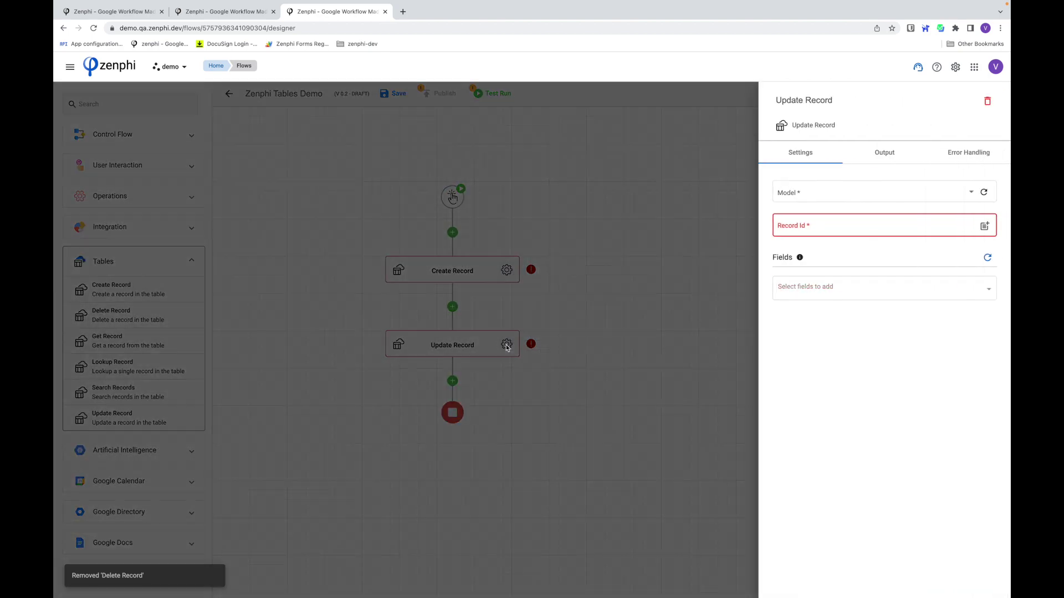
left_click(940, 198)
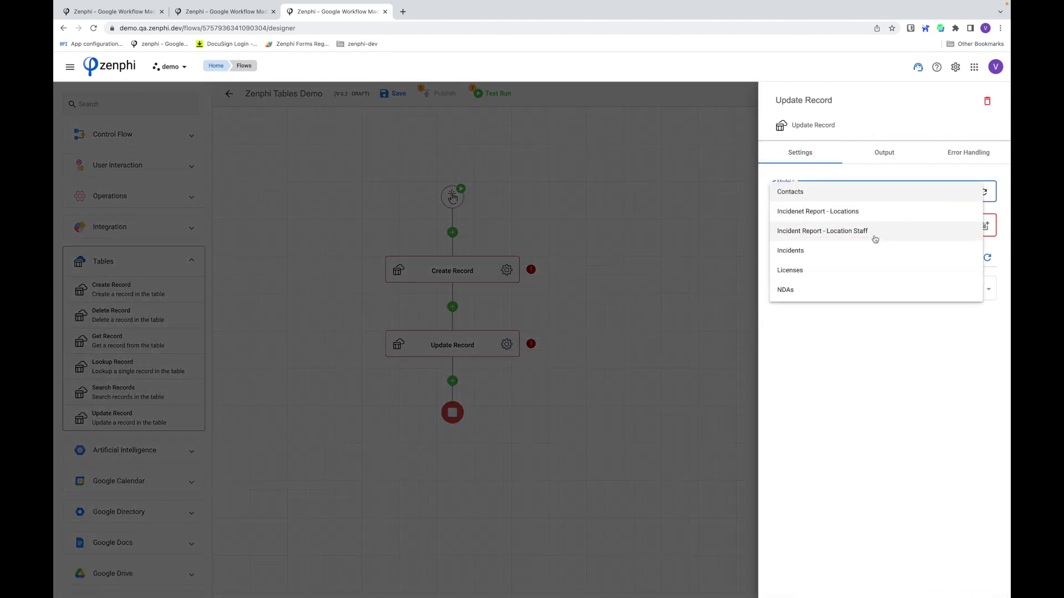
left_click(825, 289)
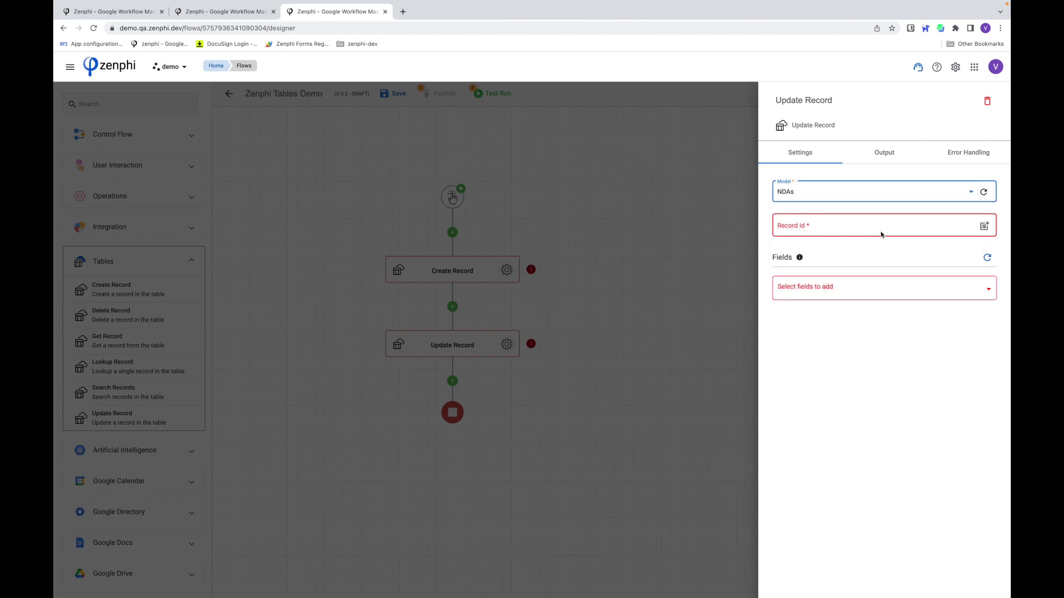
left_click(985, 228)
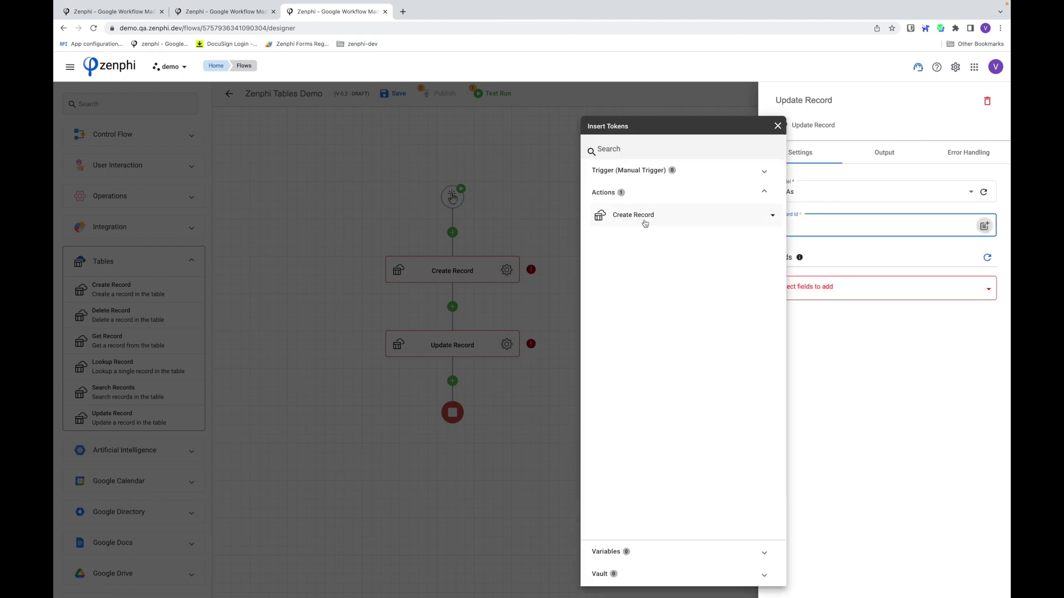
left_click(644, 221)
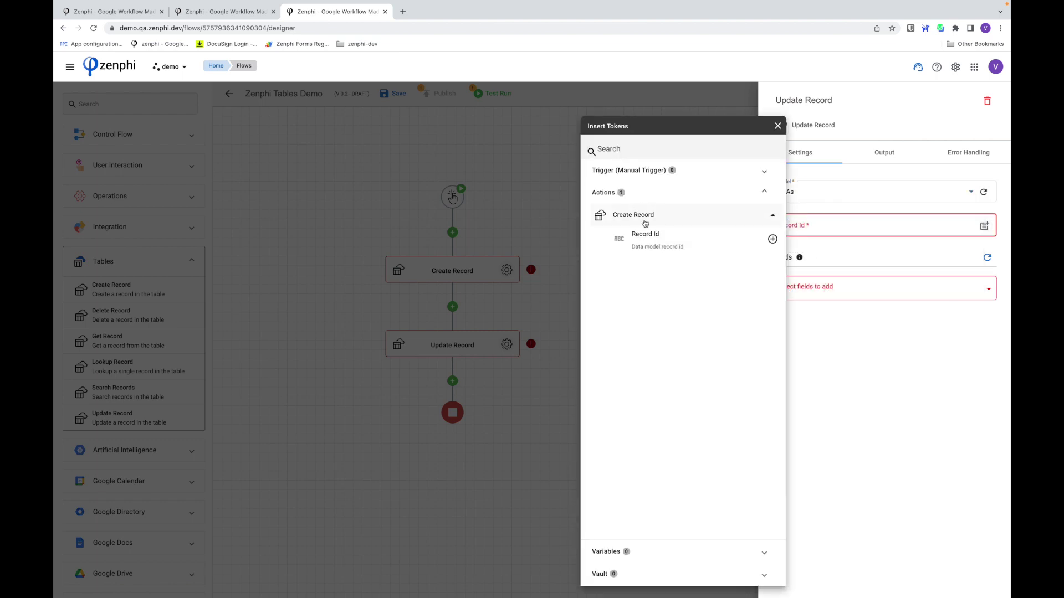
left_click(772, 239)
Add the Status field to Update Record with the value Signed.
left_click(869, 298)
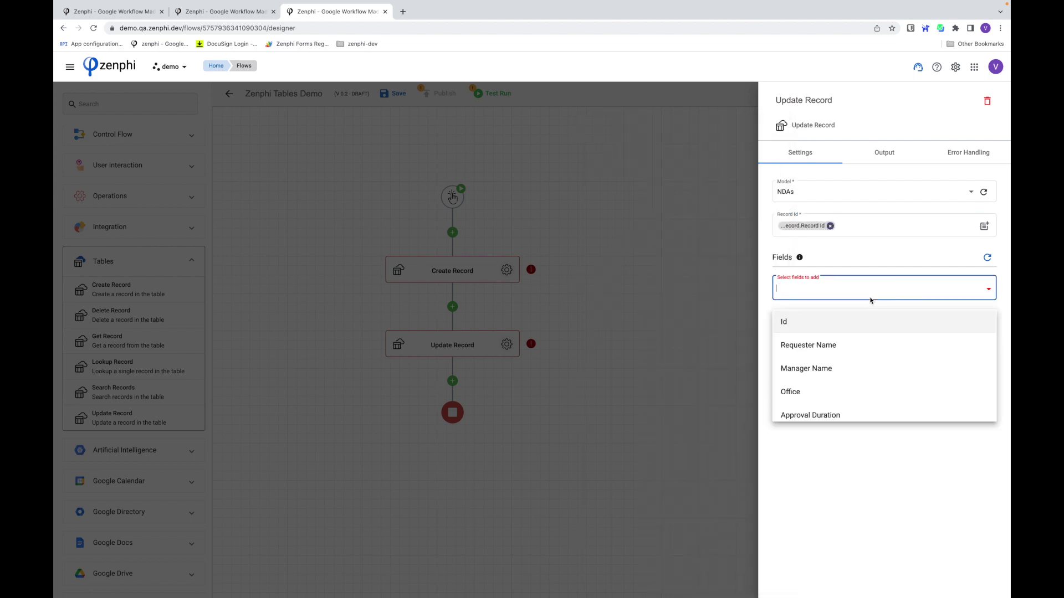
scroll(851, 400, "down", 3)
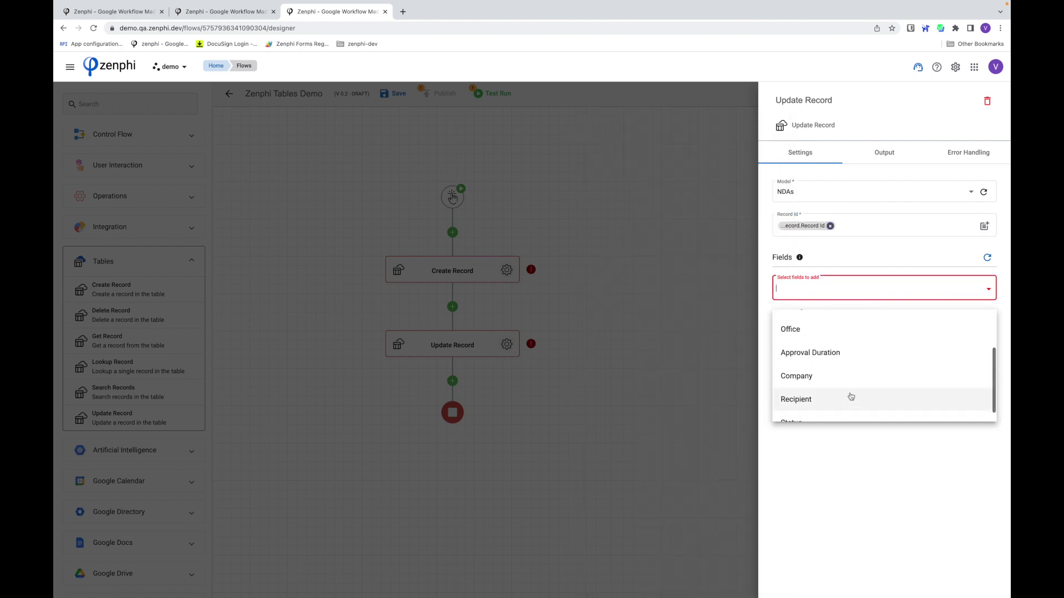
scroll(841, 349, "down", 1)
left_click(823, 407)
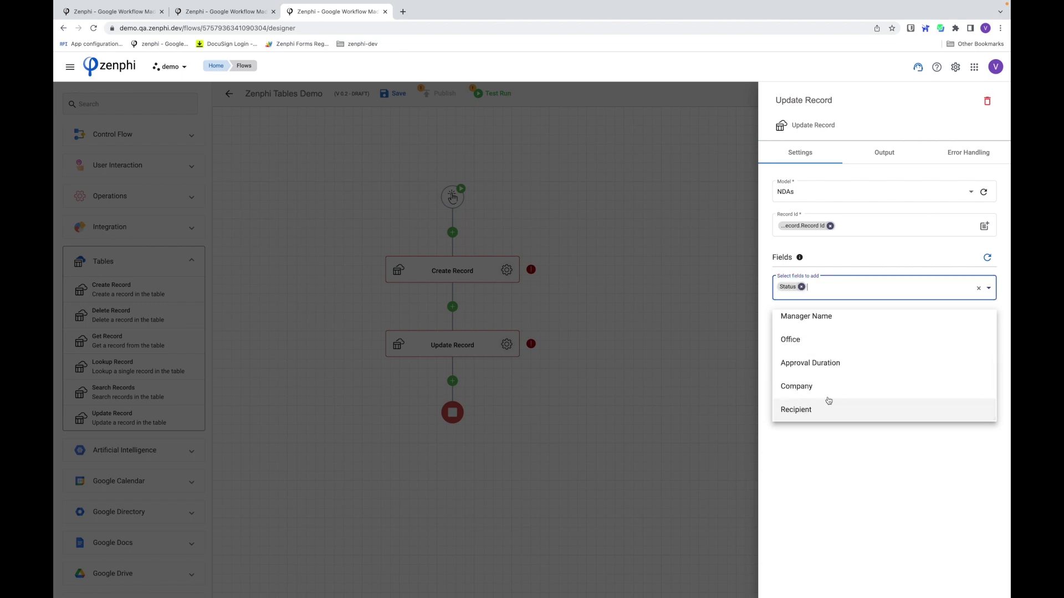
left_click(940, 492)
left_click(986, 324)
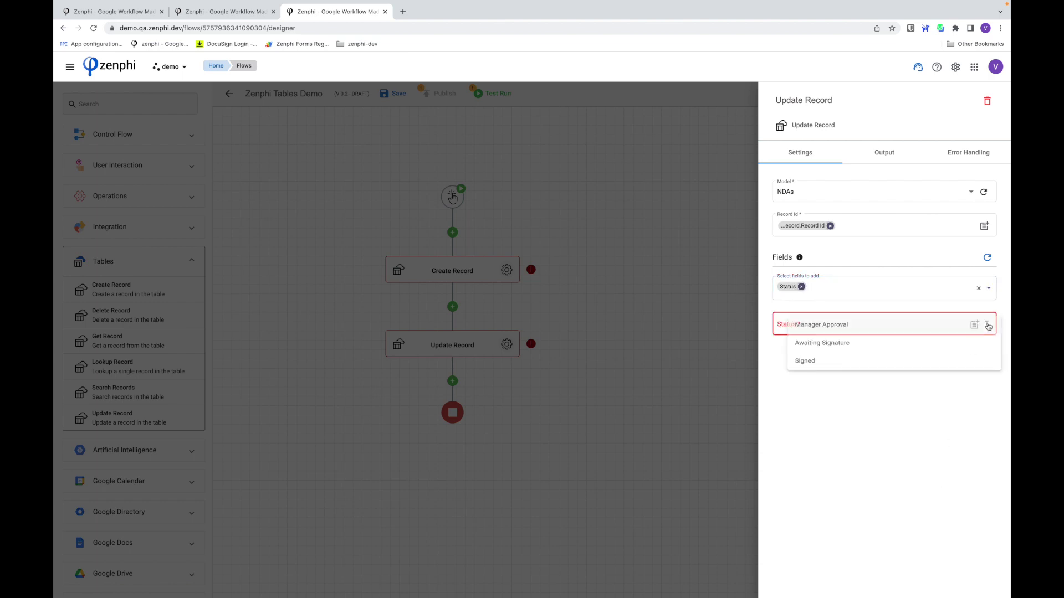
left_click(843, 364)
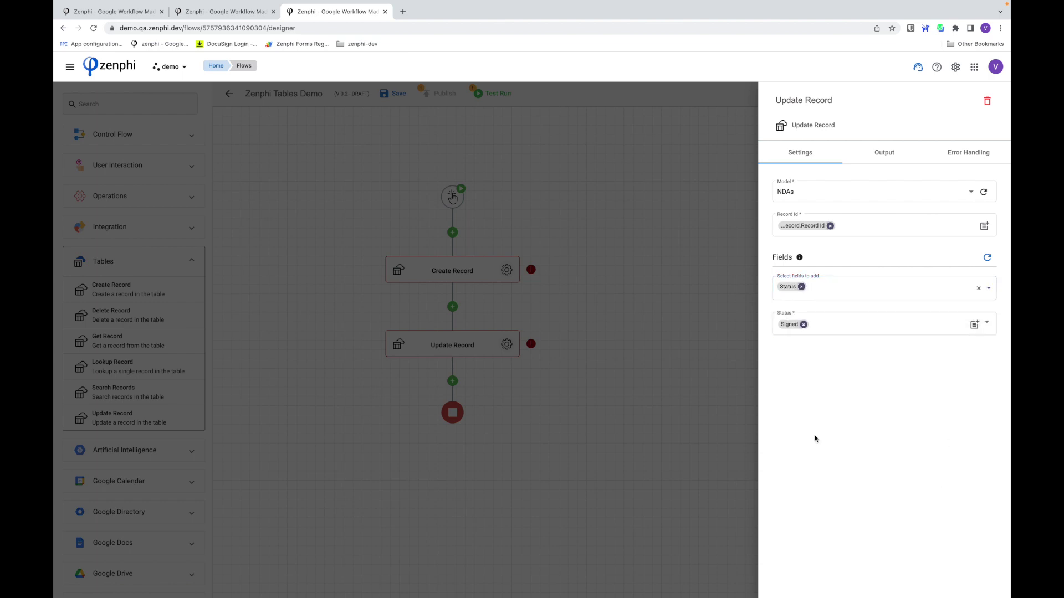
left_click(815, 226)
left_click(584, 293)
left_click(584, 293)
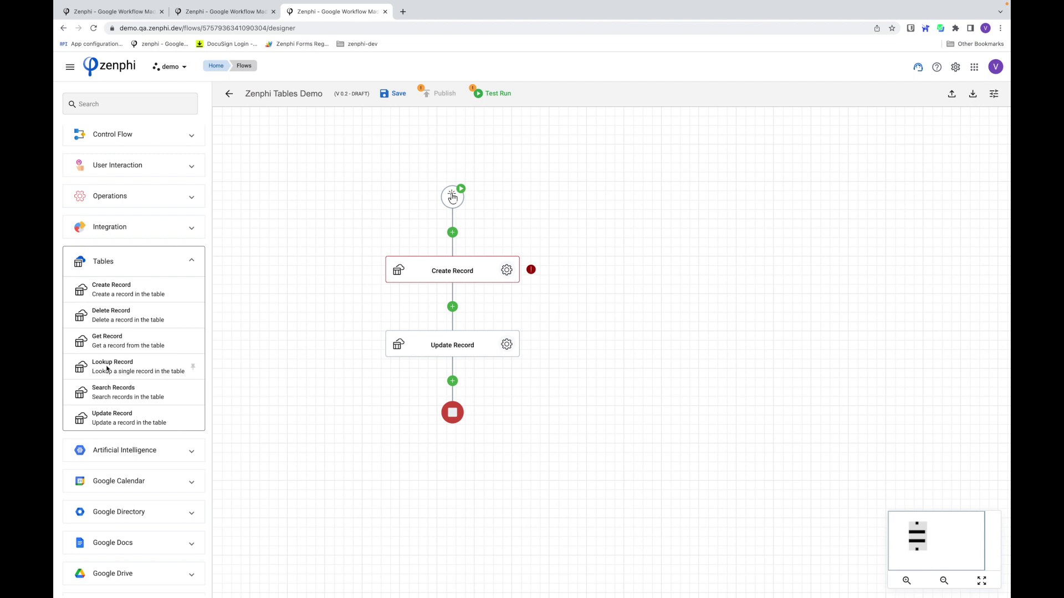
Insert a Lookup Record step before Update Record and target the NDAs table.
left_click_drag(107, 368, 454, 308)
left_click(507, 349)
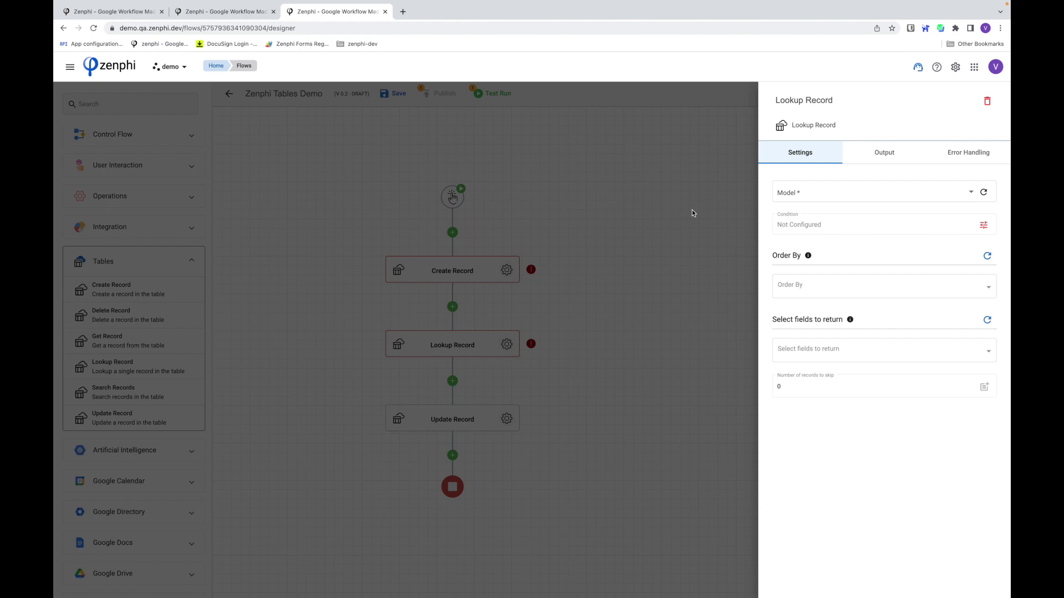
left_click(847, 193)
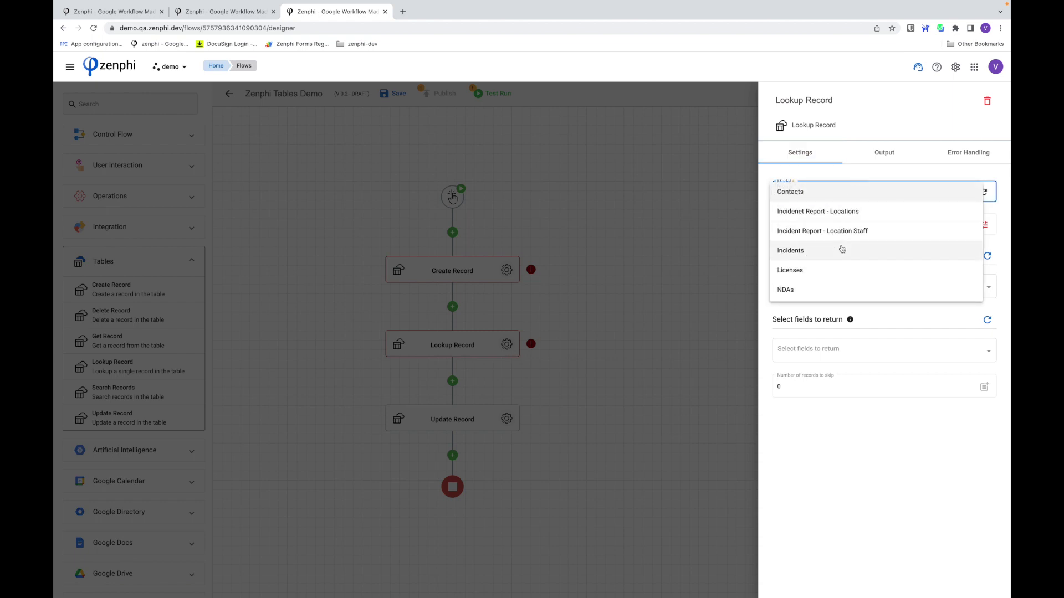
left_click(824, 290)
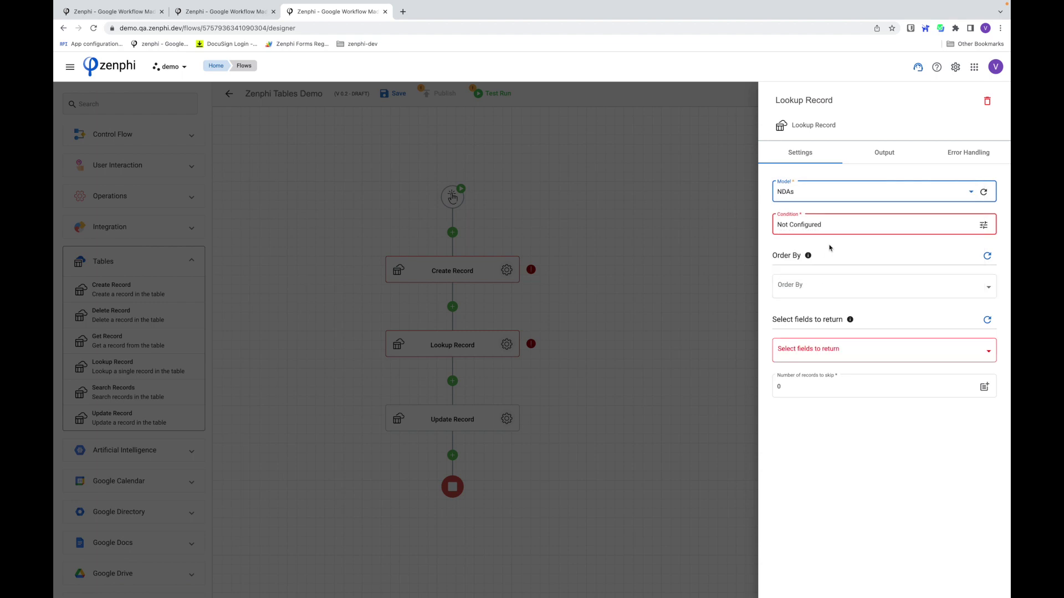
left_click(983, 225)
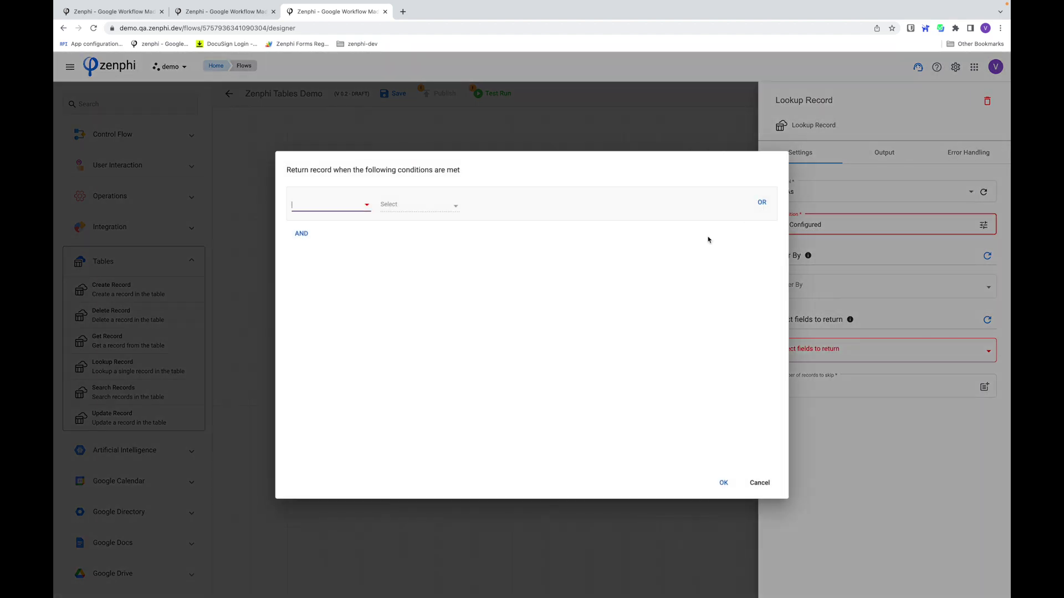
Add the first lookup clause: Requester Name equal to the requester's name.
left_click(369, 211)
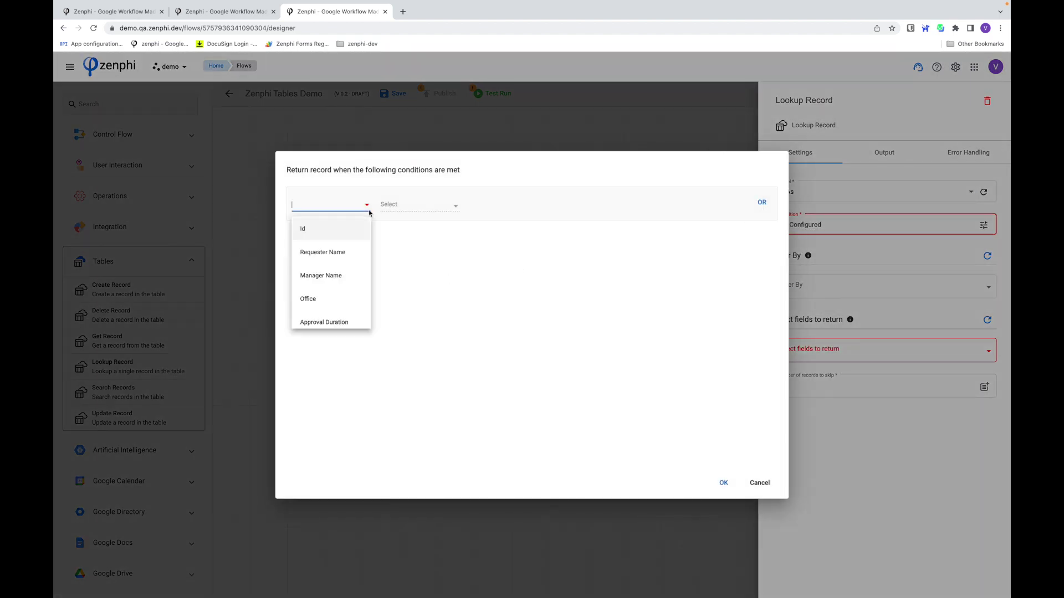
left_click(334, 240)
left_click(414, 204)
left_click(409, 204)
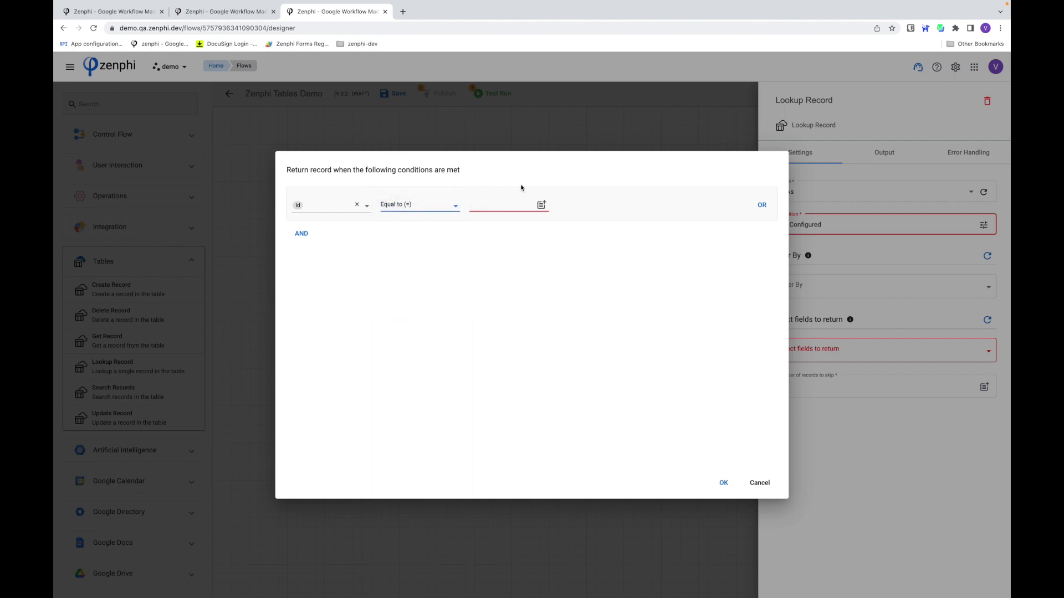
left_click(505, 209)
left_click(366, 209)
left_click(323, 254)
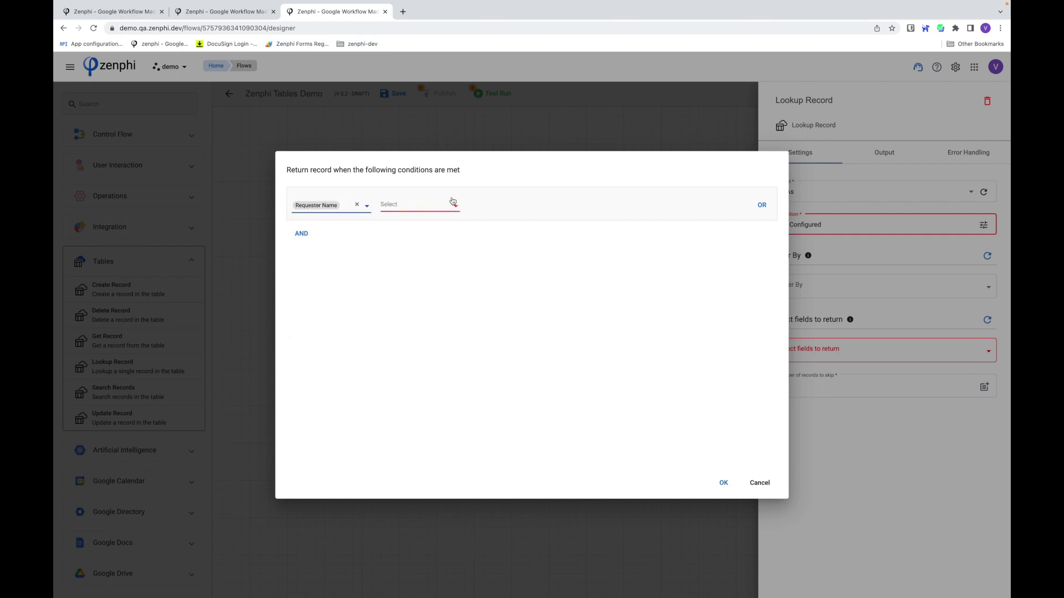
left_click(430, 210)
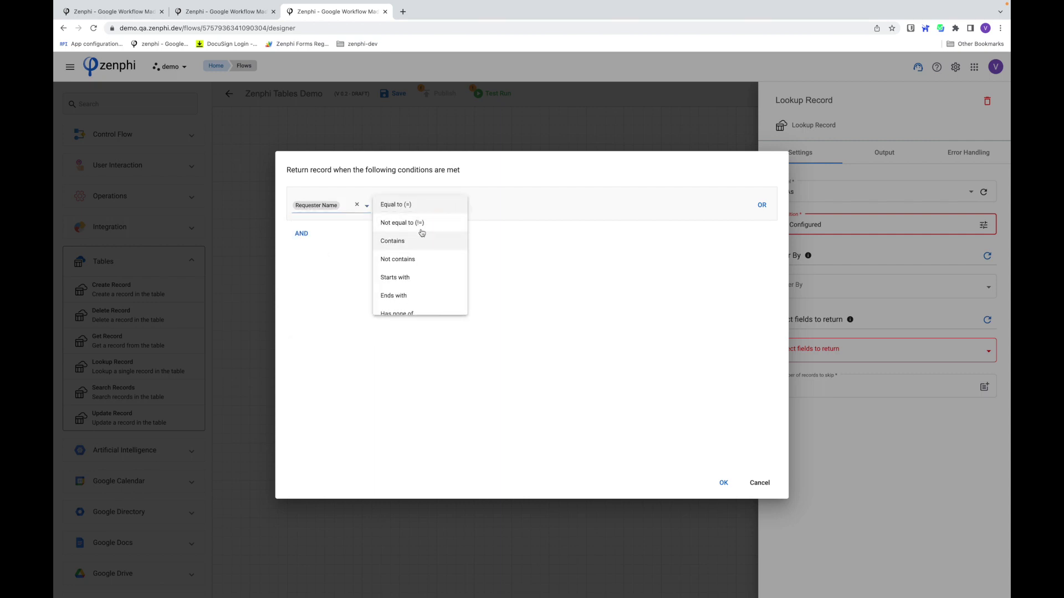
left_click(419, 207)
left_click(512, 208)
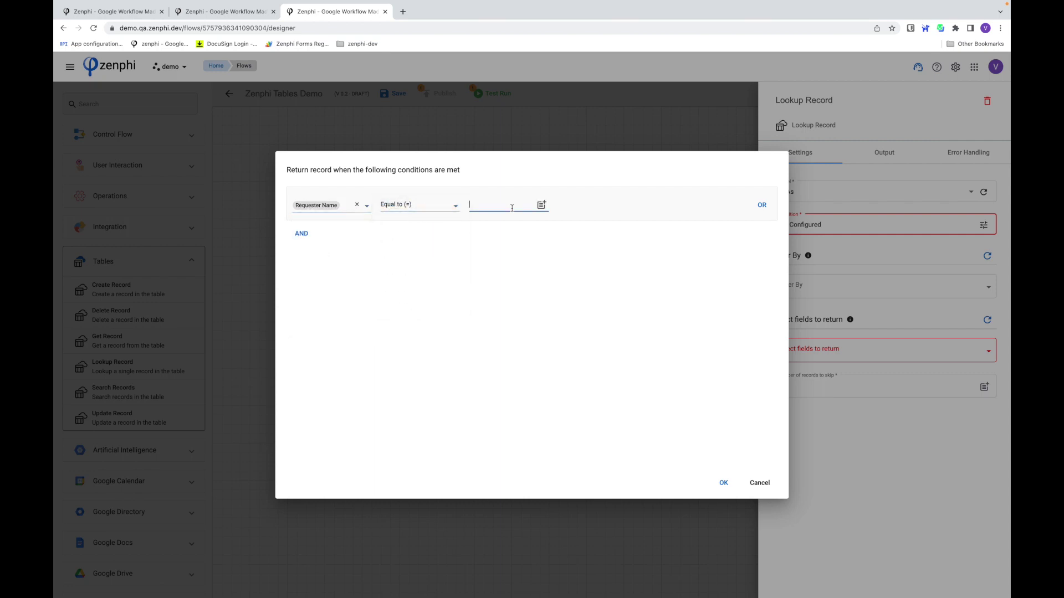
type("JOhn Dow")
Add an AND clause with Status equal to Awaiting Signature and confirm the filter.
left_click(301, 233)
left_click(316, 255)
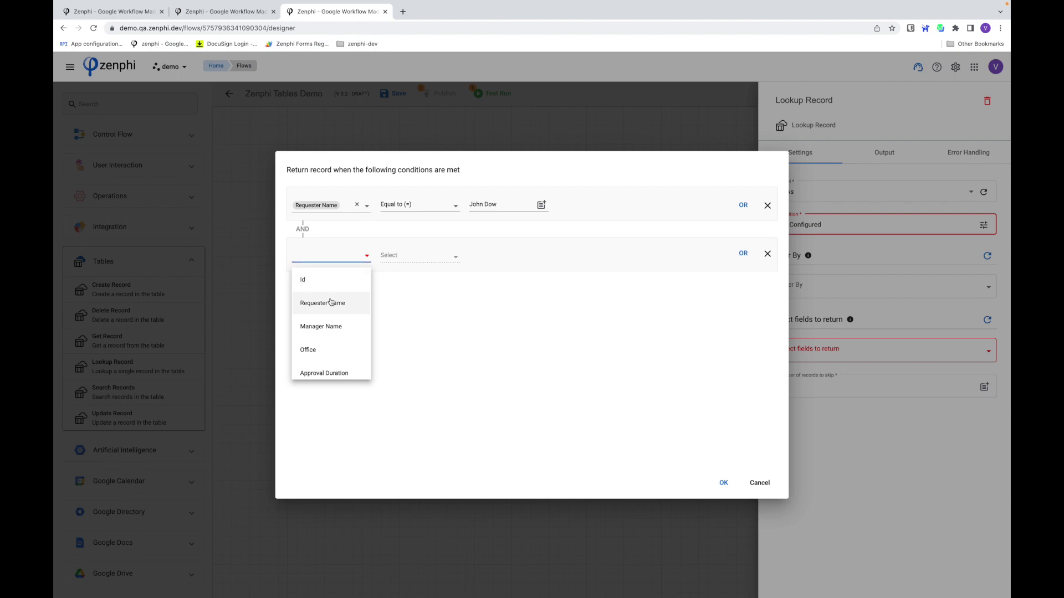
scroll(331, 301, "down", 3)
left_click(327, 368)
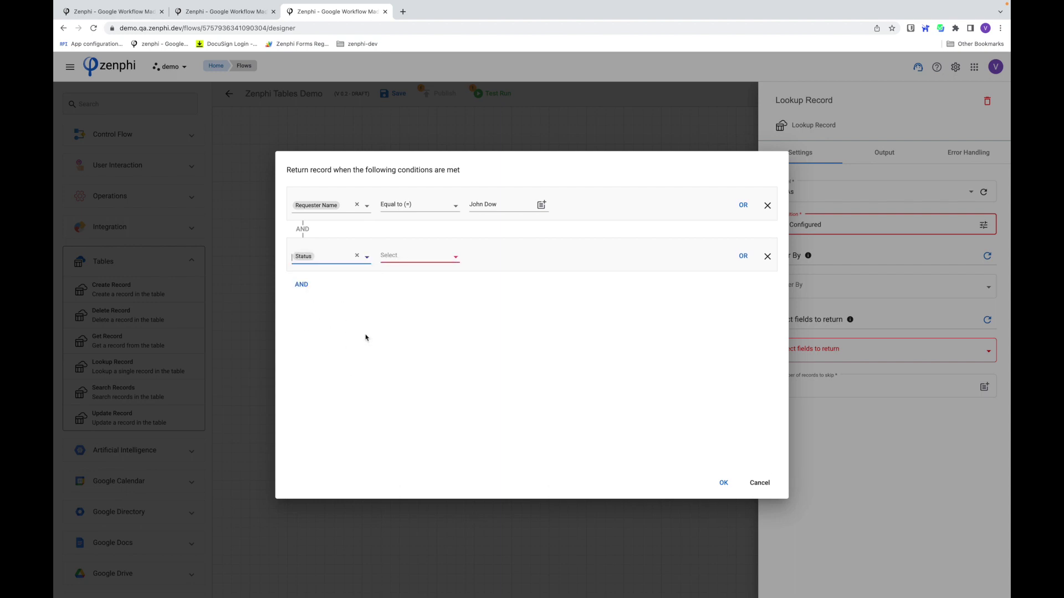
left_click(428, 258)
left_click(428, 259)
left_click(502, 254)
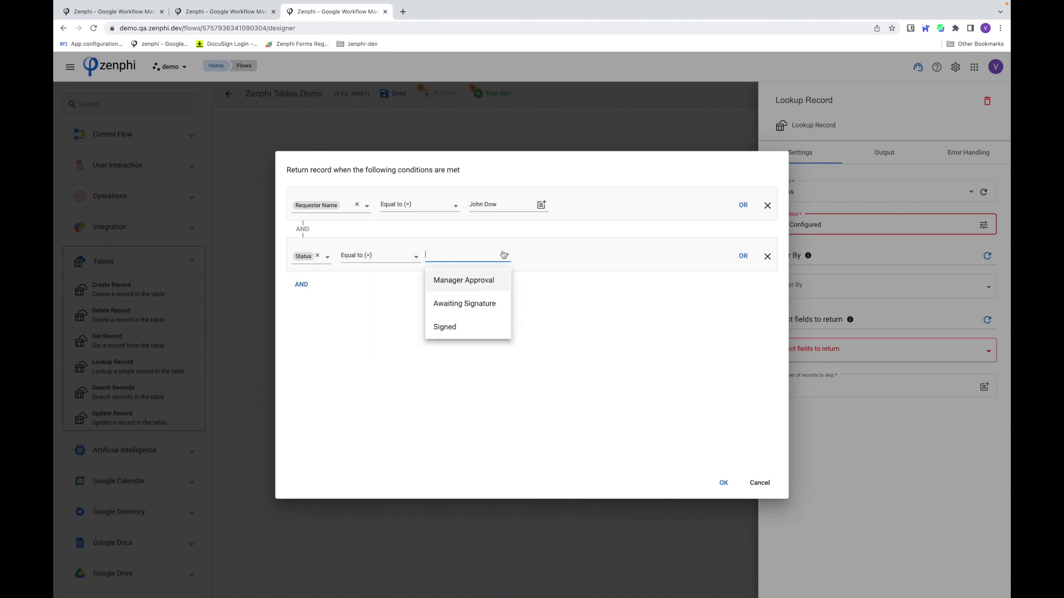
left_click(471, 304)
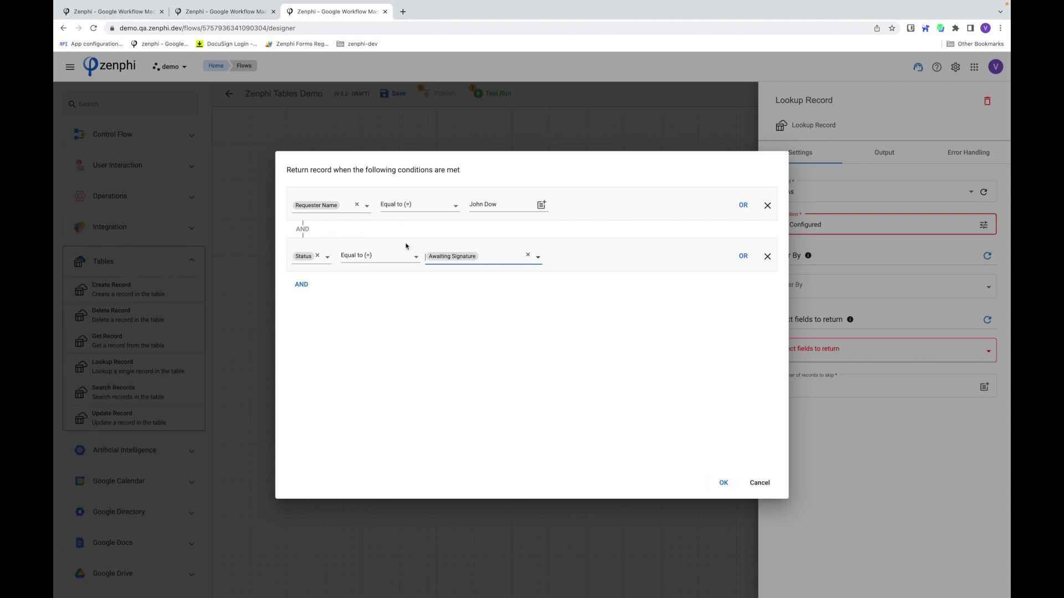
left_click(725, 482)
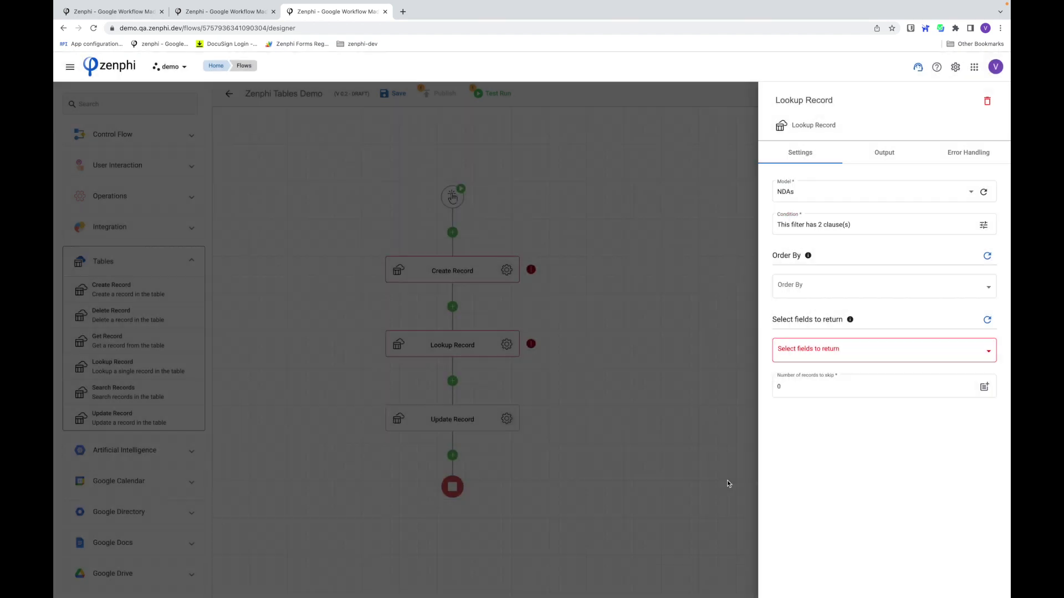
Choose Requester Name, Manager Name, Office and Approval Duration as the lookup's returned fields.
left_click(845, 359)
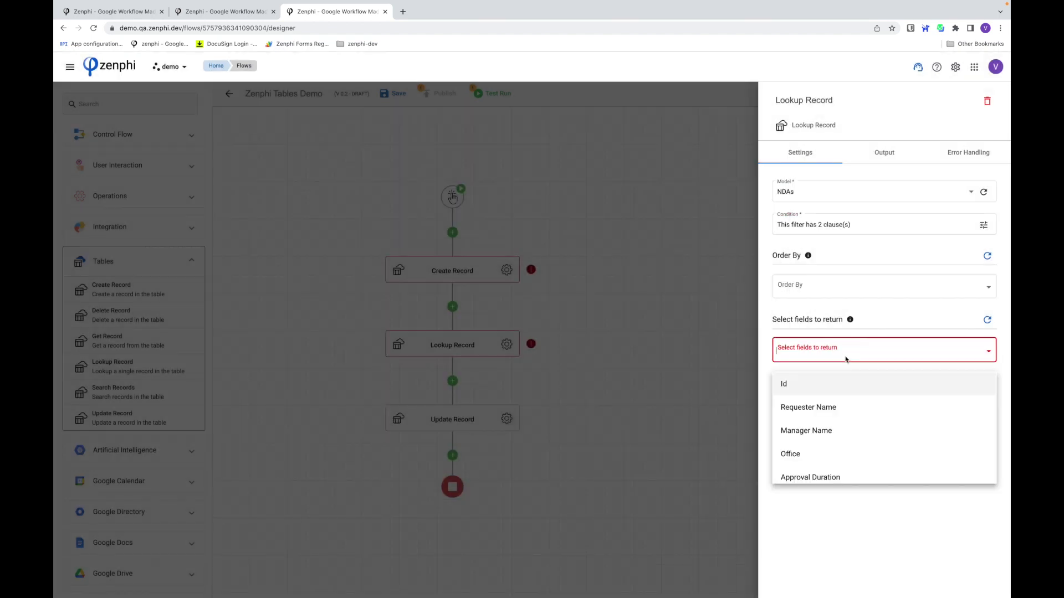
scroll(841, 410, "down", 1)
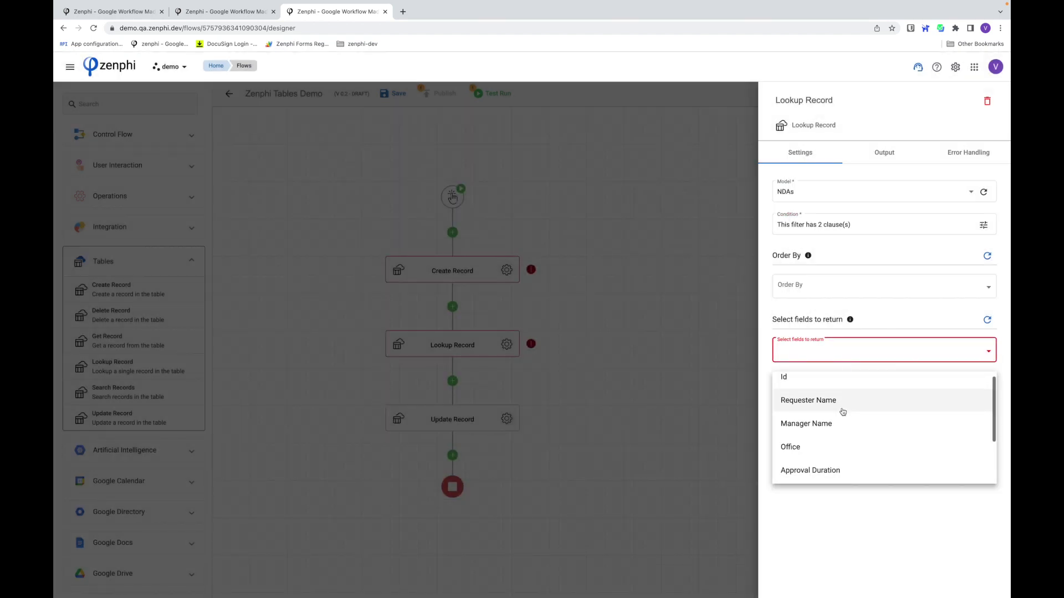
left_click(843, 412)
left_click(843, 412)
left_click(843, 414)
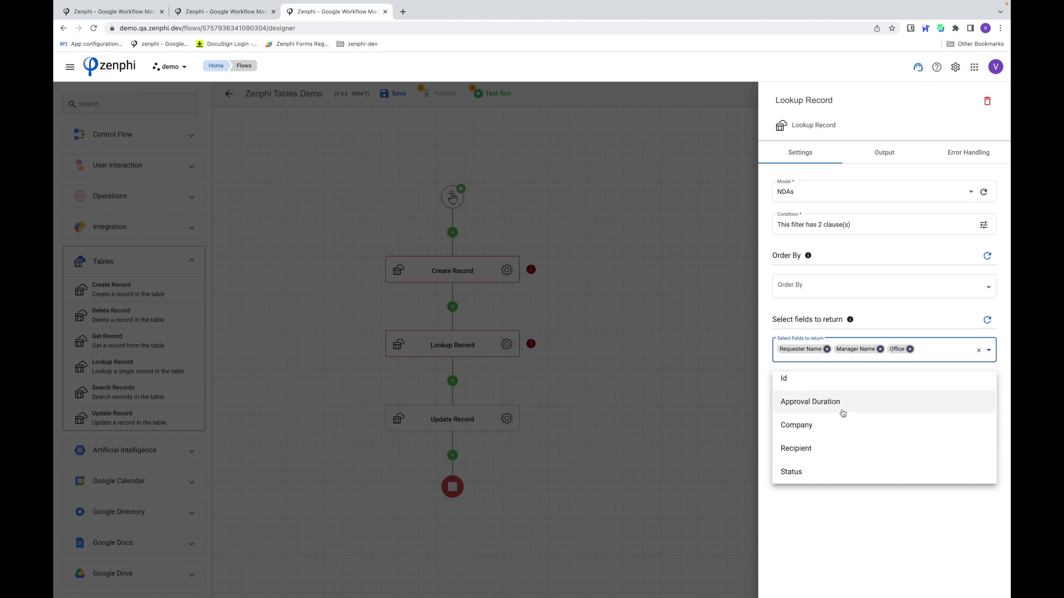
left_click(843, 413)
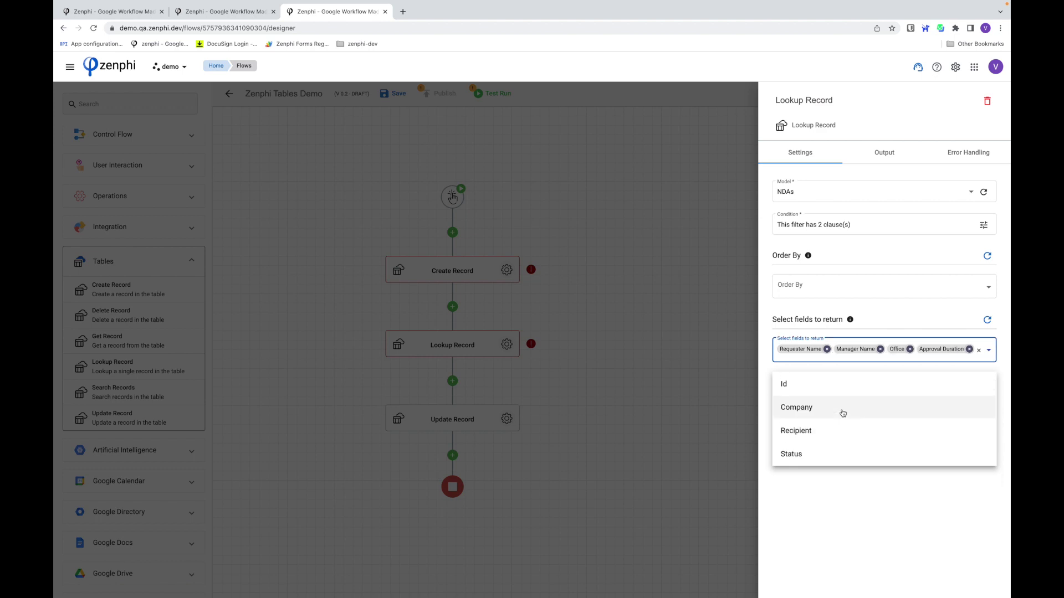
left_click(861, 497)
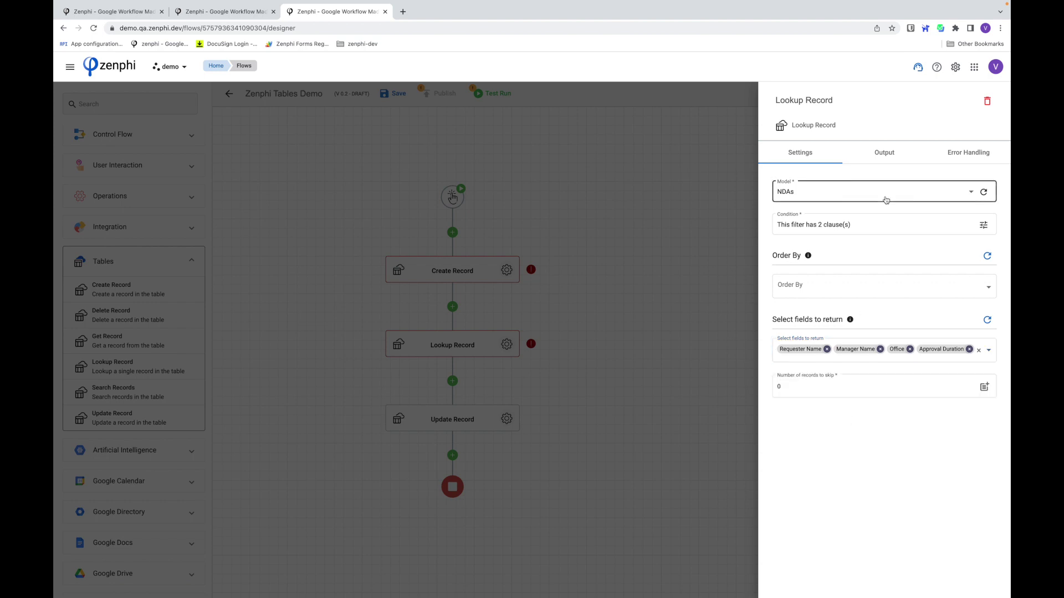
Inspect the fields in the Lookup Record step's Record output, then close its settings.
left_click(886, 152)
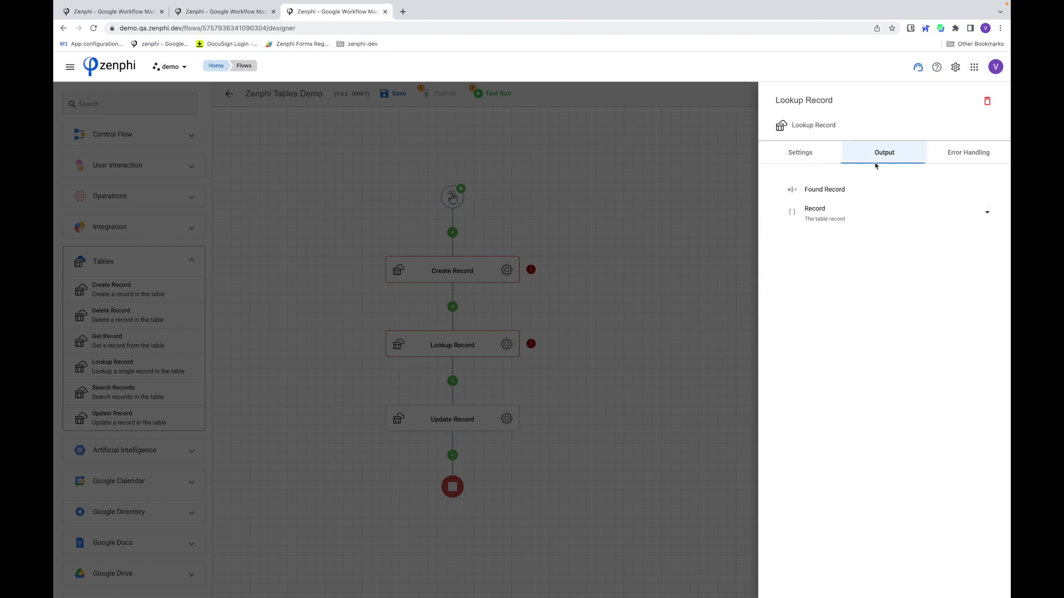
left_click(829, 219)
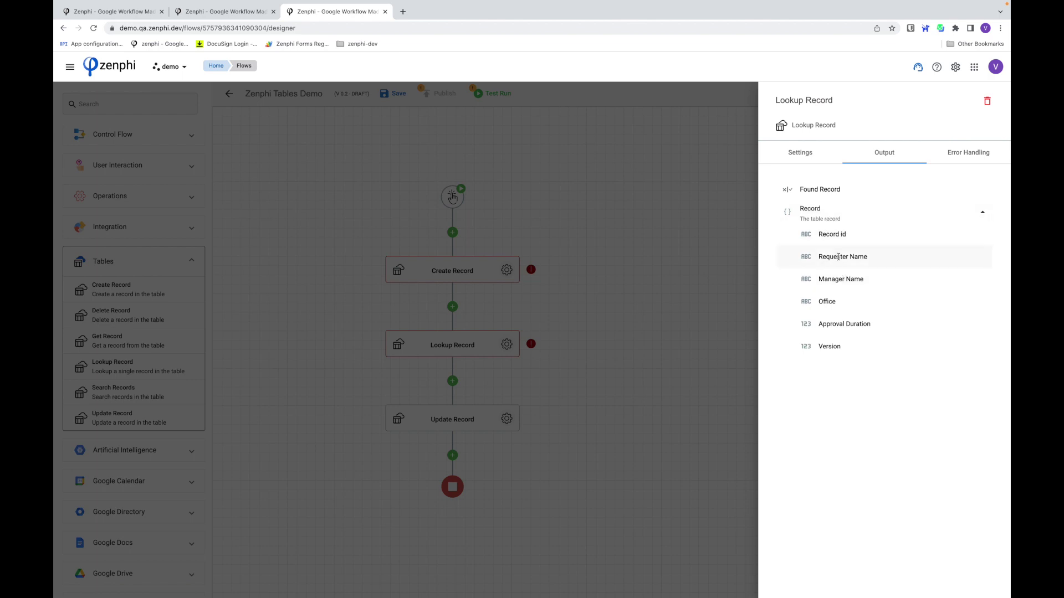
left_click(549, 337)
Switch Update Record's Record Id to Lookup Record's Record id, then add Search Records after Lookup Record.
left_click(506, 419)
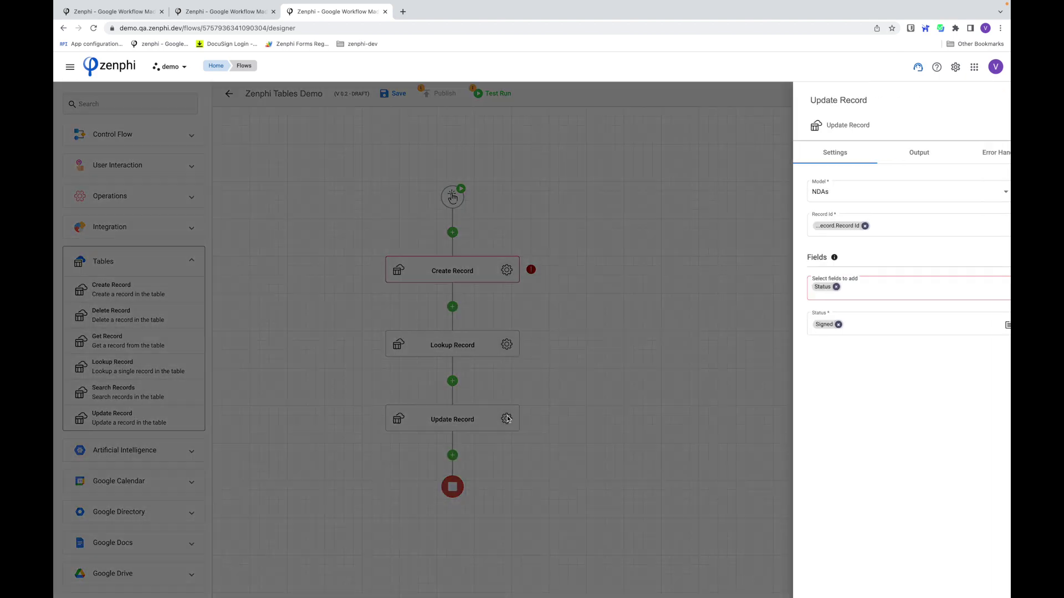
left_click(829, 225)
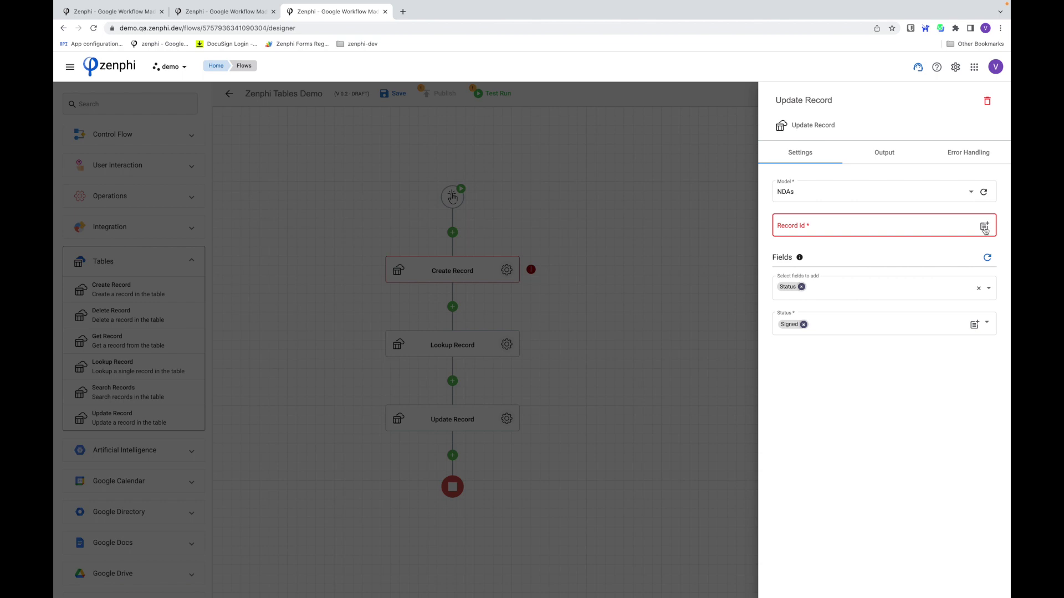
left_click(984, 227)
left_click(647, 217)
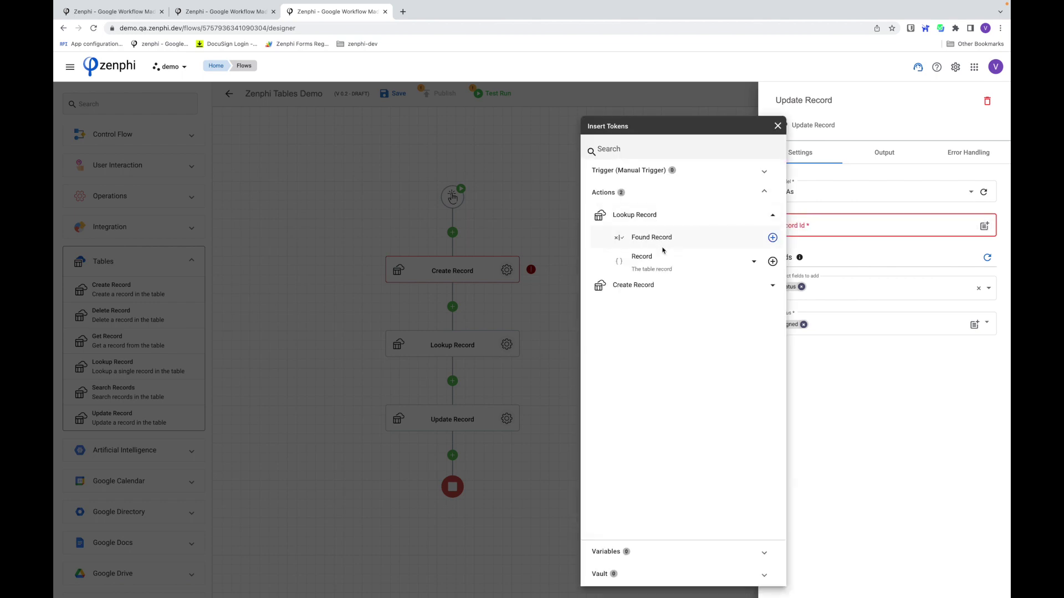
left_click(668, 264)
left_click(772, 285)
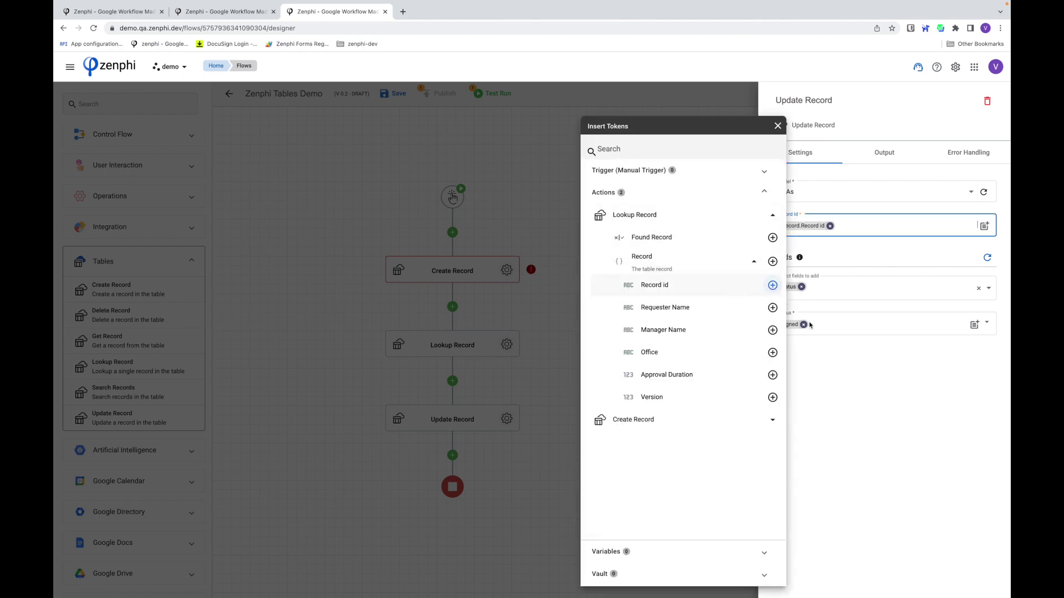
left_click(872, 389)
left_click(656, 444)
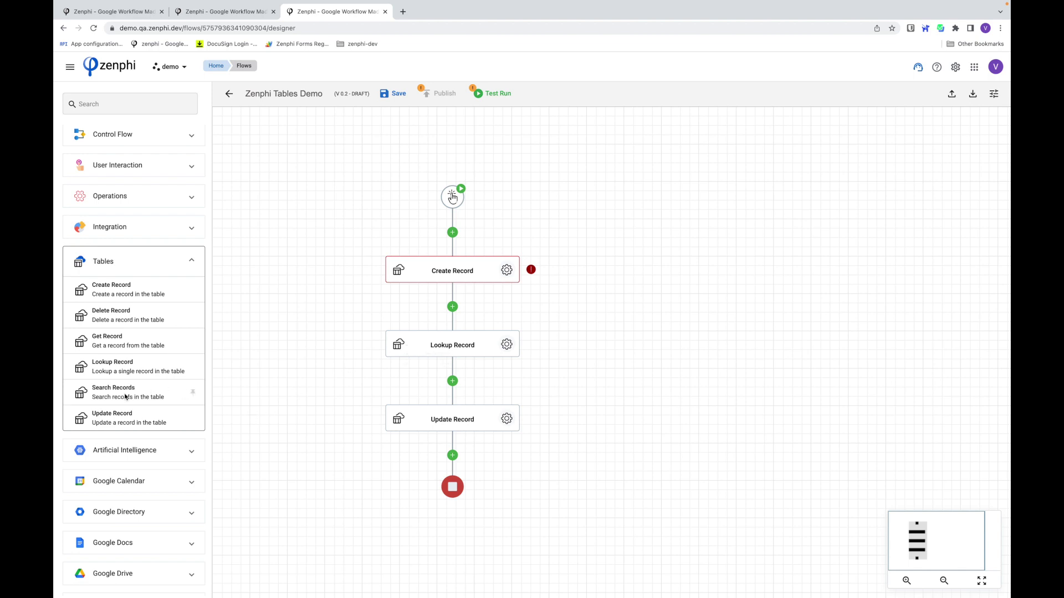
left_click_drag(125, 397, 454, 381)
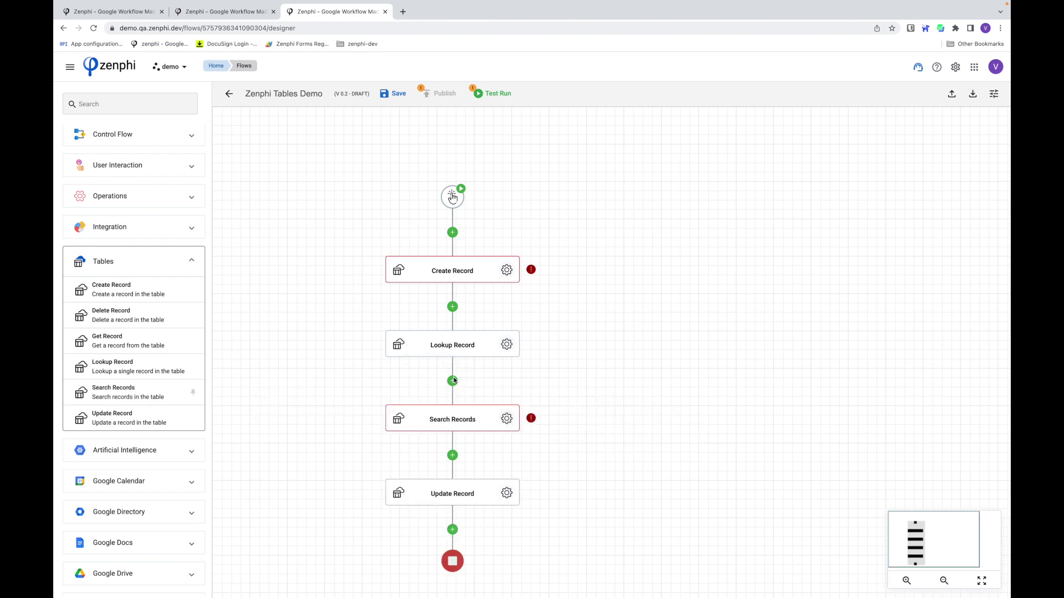
Point the Search Records step at the NDAs table.
left_click(507, 419)
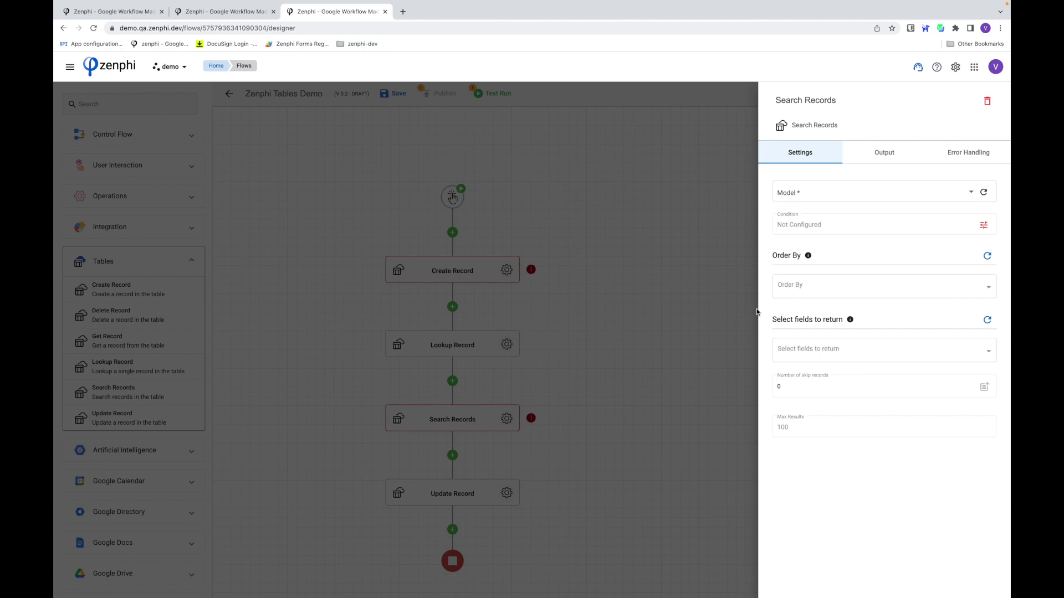
left_click(908, 193)
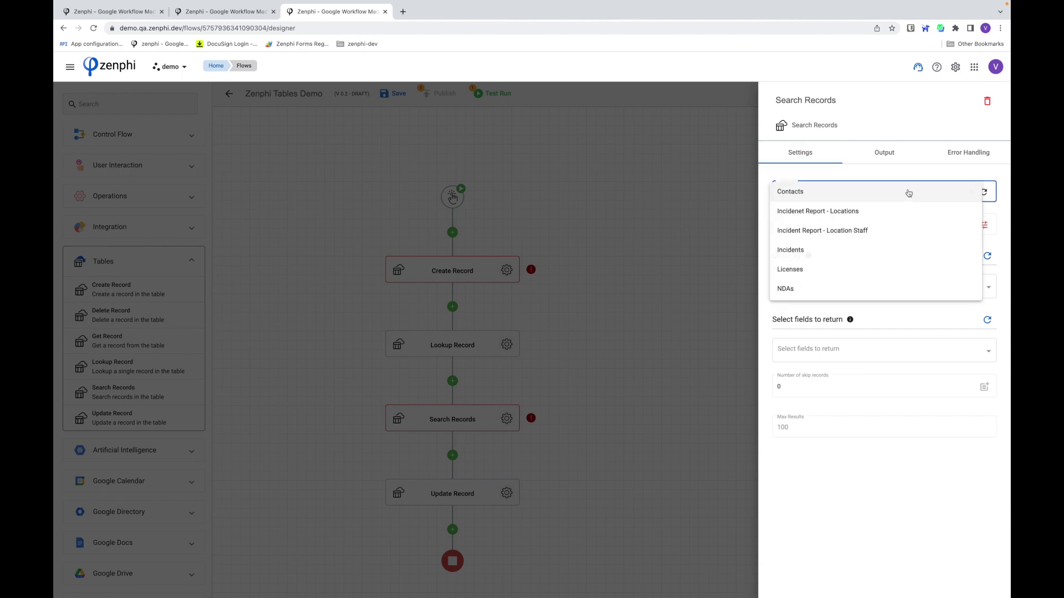
left_click(810, 289)
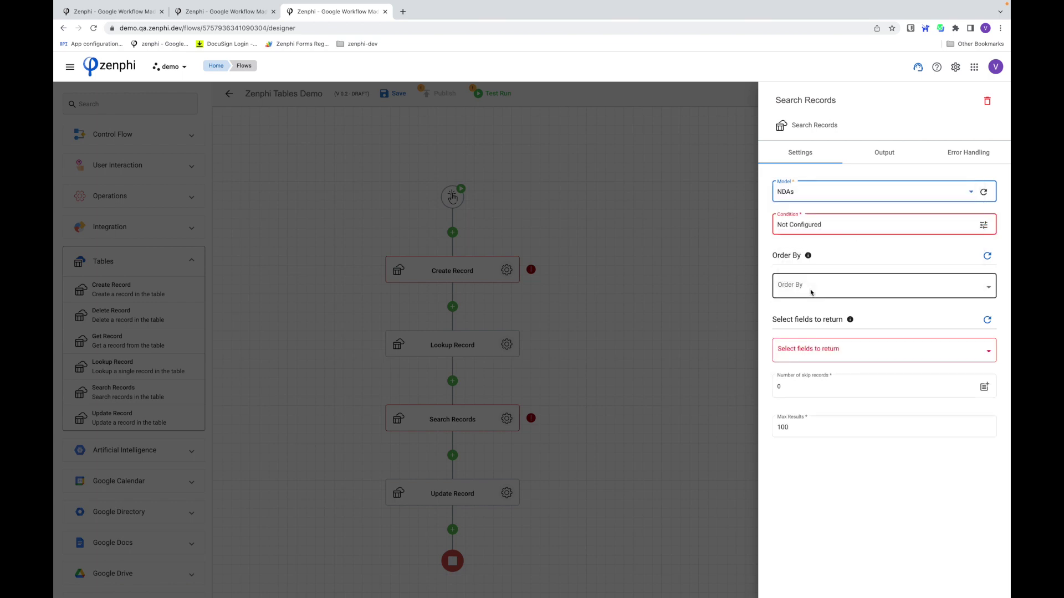
Start the search filter with a first clause on the Status field.
left_click(983, 225)
left_click(367, 205)
scroll(332, 277, "down", 3)
left_click(318, 314)
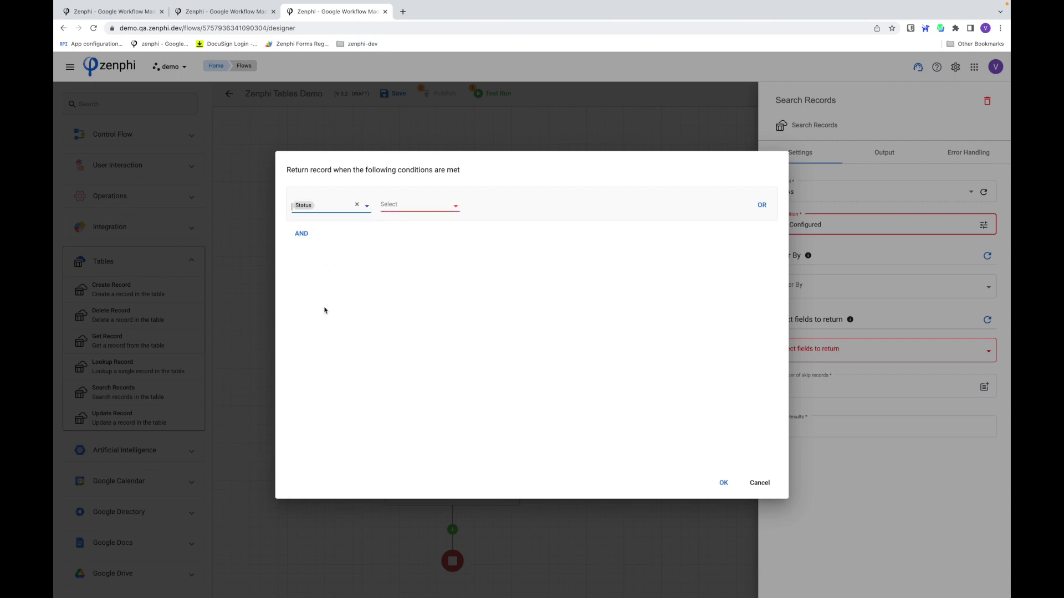
Make the first clause Status equal to Signed.
left_click(421, 205)
left_click(418, 206)
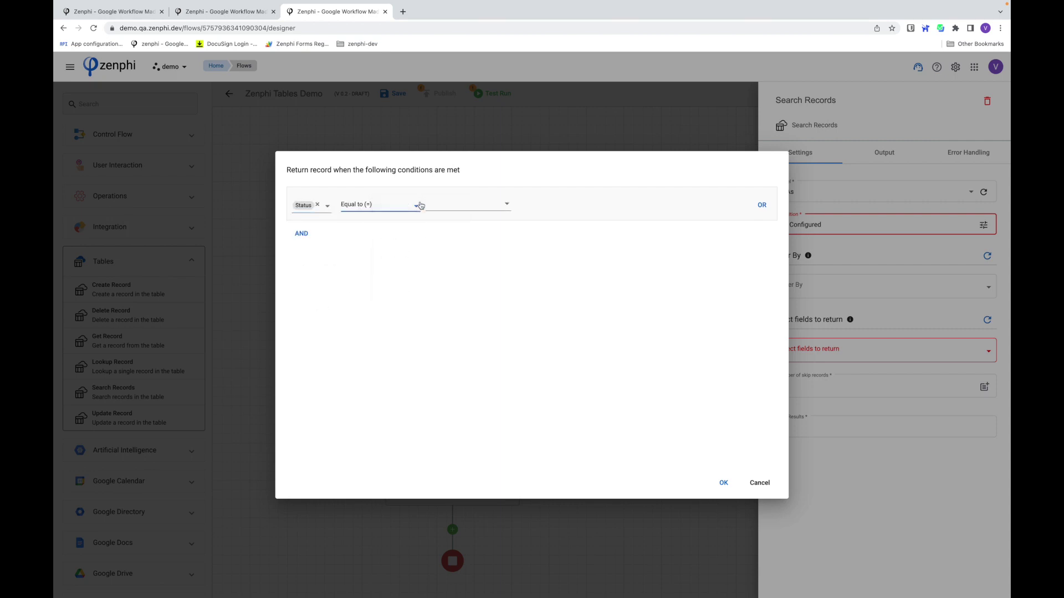
left_click(498, 207)
left_click(477, 276)
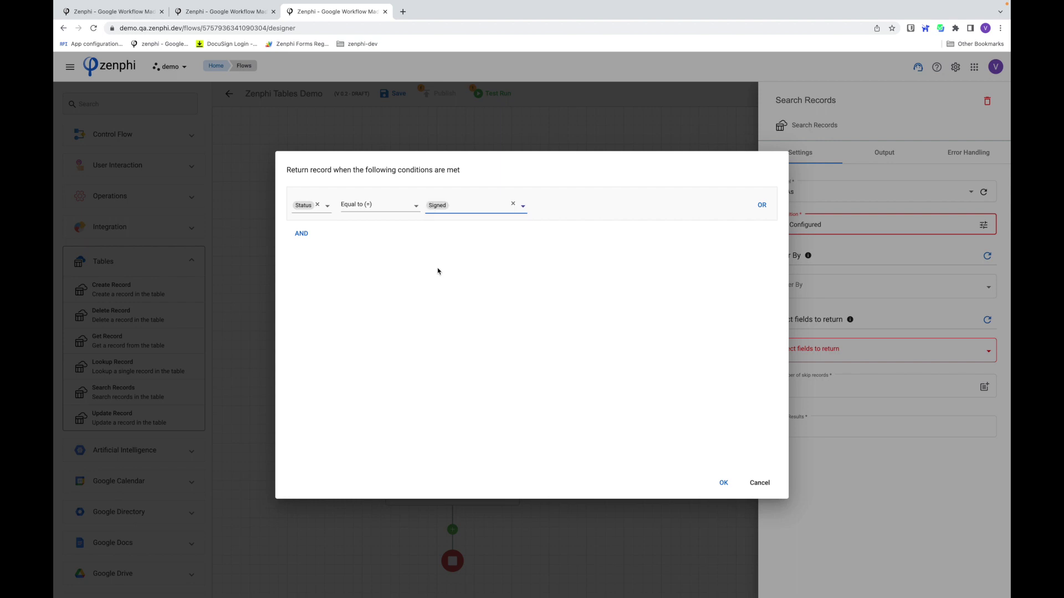
Add an AND clause Office equal to London and confirm the filter.
left_click(301, 234)
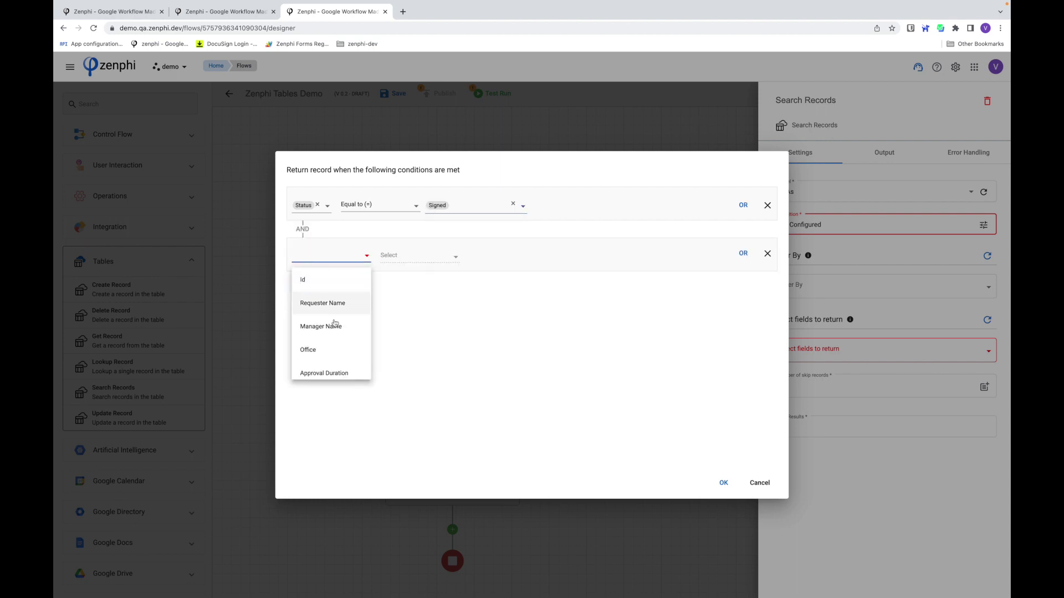
left_click(328, 348)
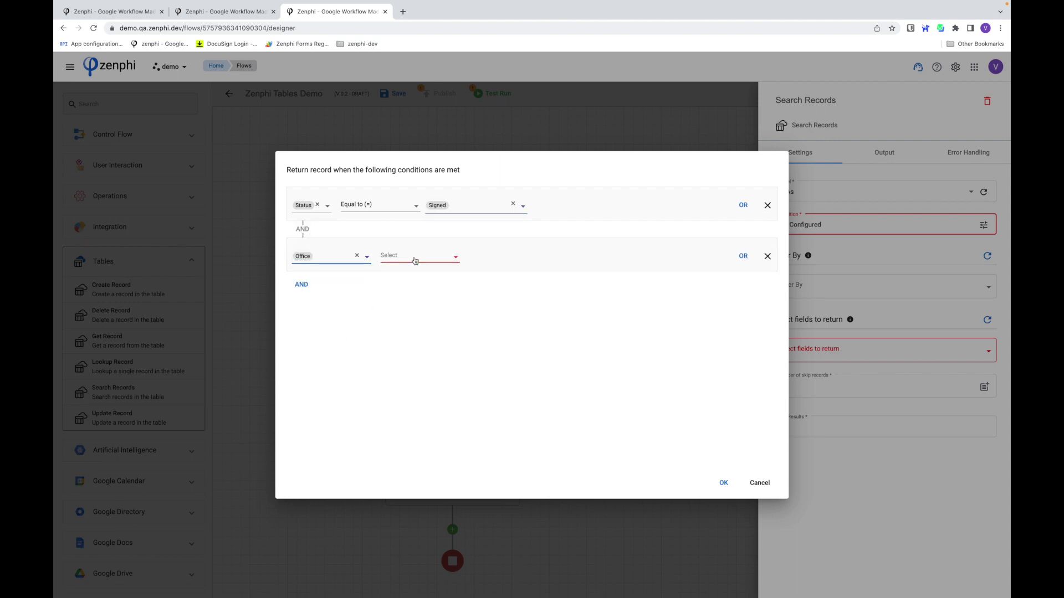
left_click(416, 260)
left_click(414, 258)
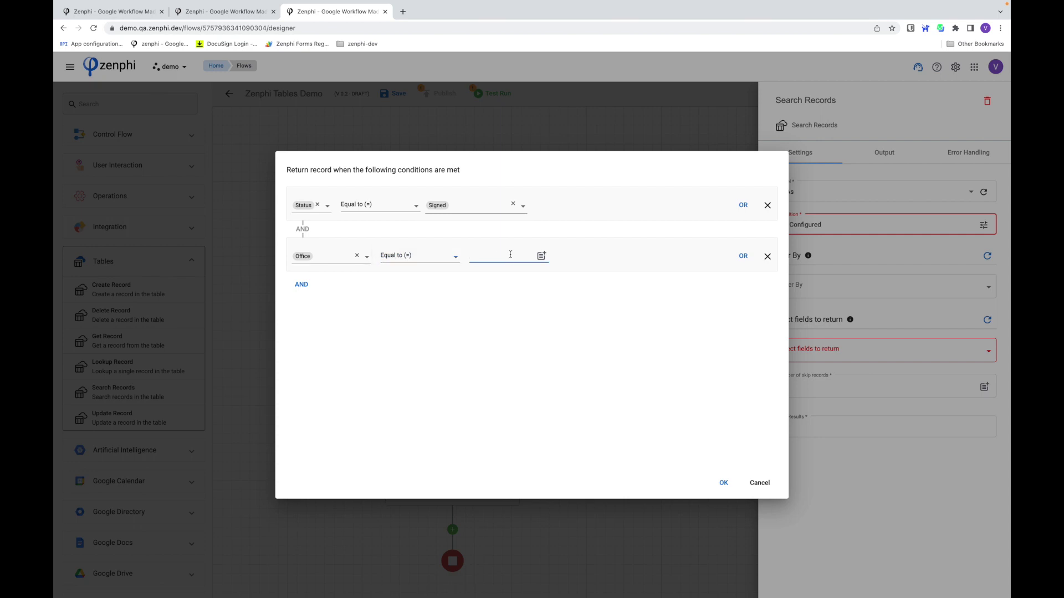
type("London")
left_click(722, 483)
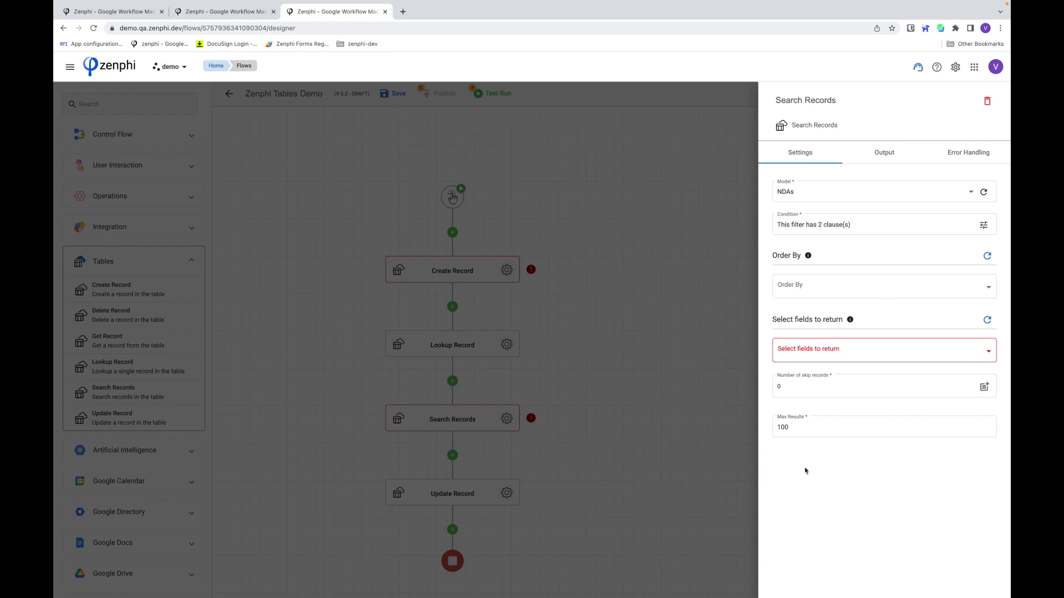
left_click(790, 434)
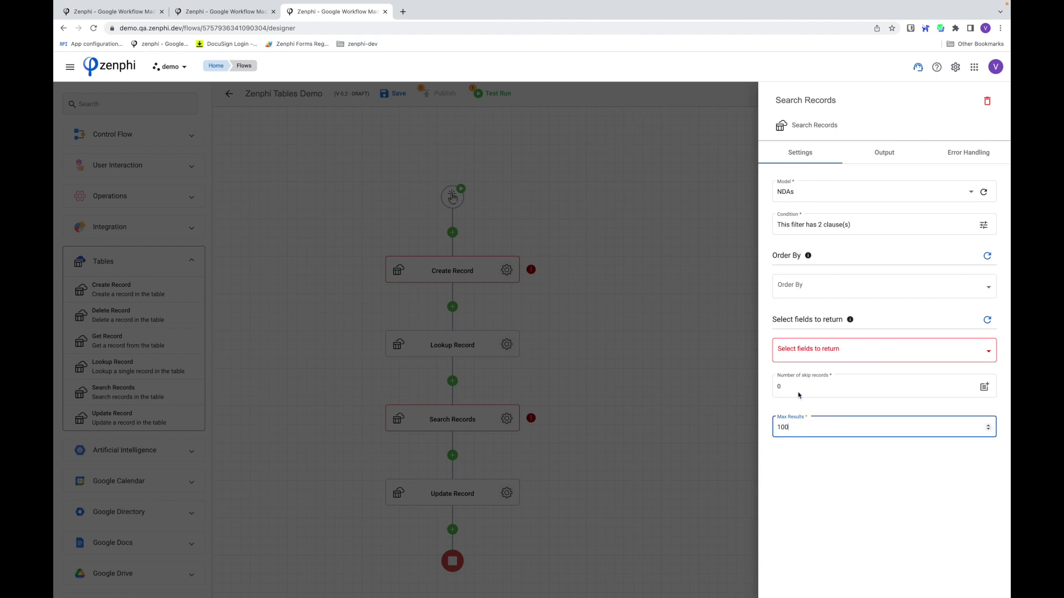
Return all eight NDA fields, from Requester Name and Office to Company, Id and Recipient.
left_click(824, 352)
left_click(823, 407)
left_click(821, 407)
left_click(821, 407)
left_click(821, 407)
left_click(820, 408)
left_click(821, 407)
left_click(820, 407)
left_click(820, 407)
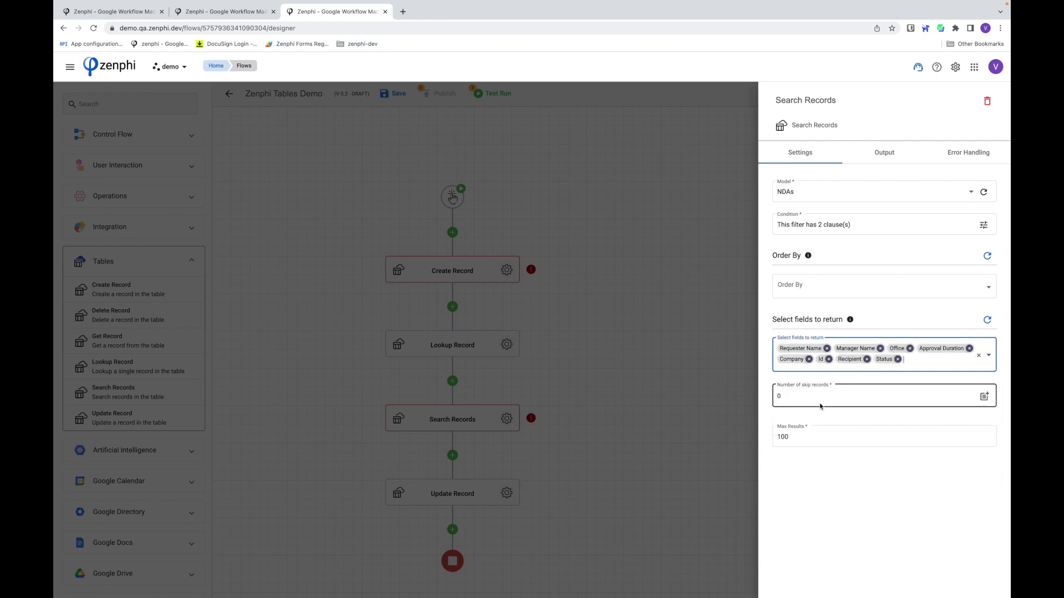
Set Search Records' Max Results to 500.
left_click(807, 436)
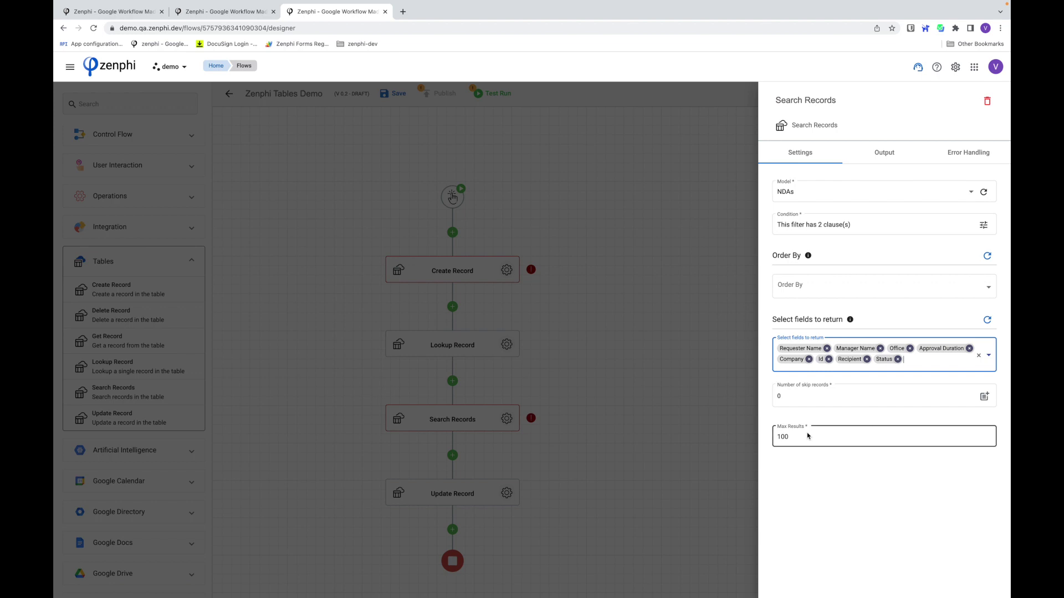
type("0000")
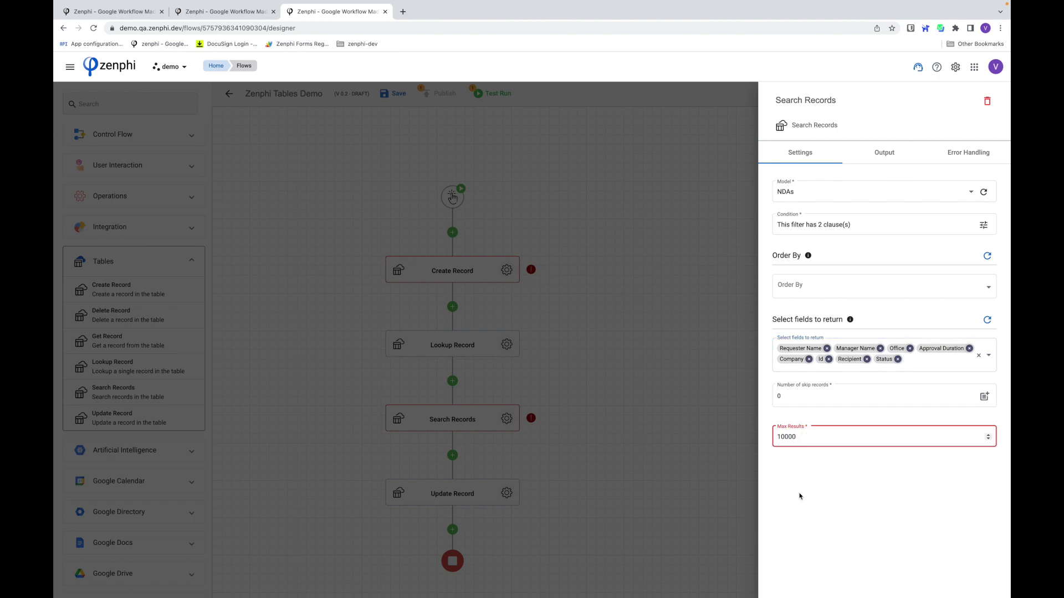
double_click(786, 437)
type("500")
left_click(816, 482)
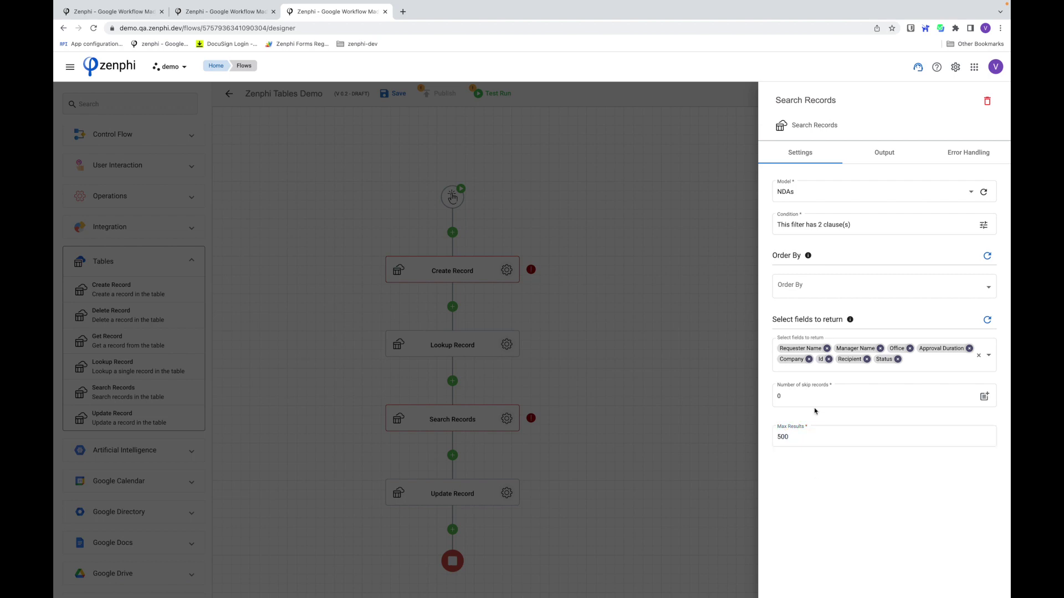
left_click(891, 157)
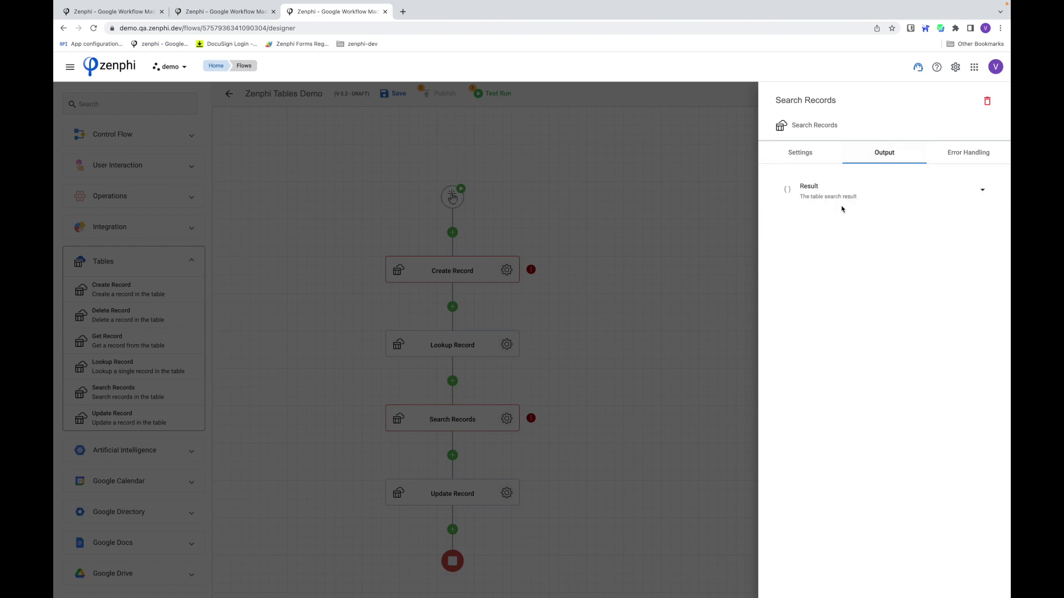
Inspect the Result and Data outputs of Search Records, then close its settings.
left_click(836, 190)
left_click(837, 267)
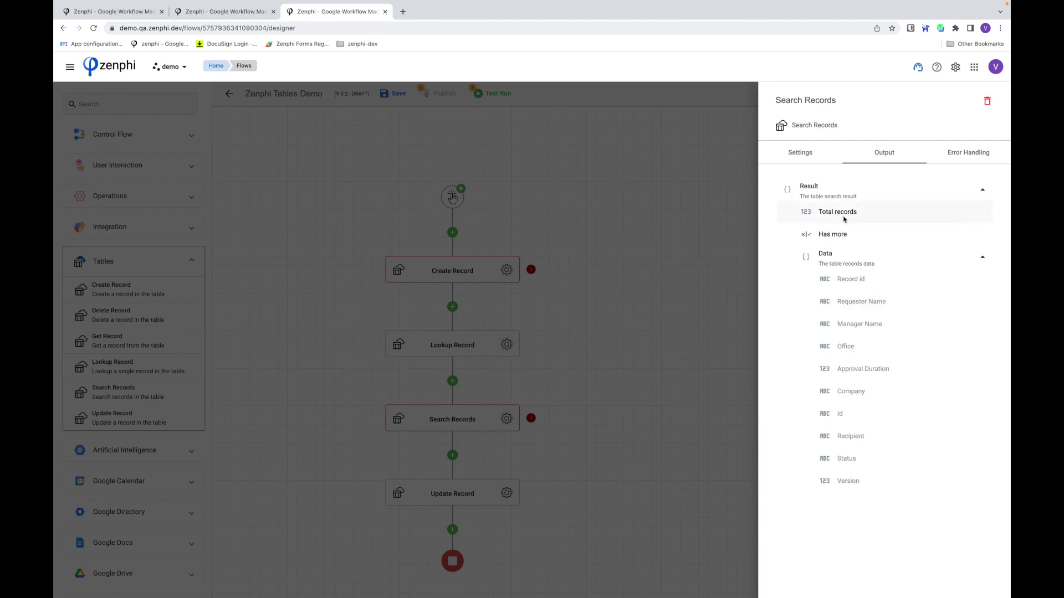
left_click(803, 155)
left_click(591, 382)
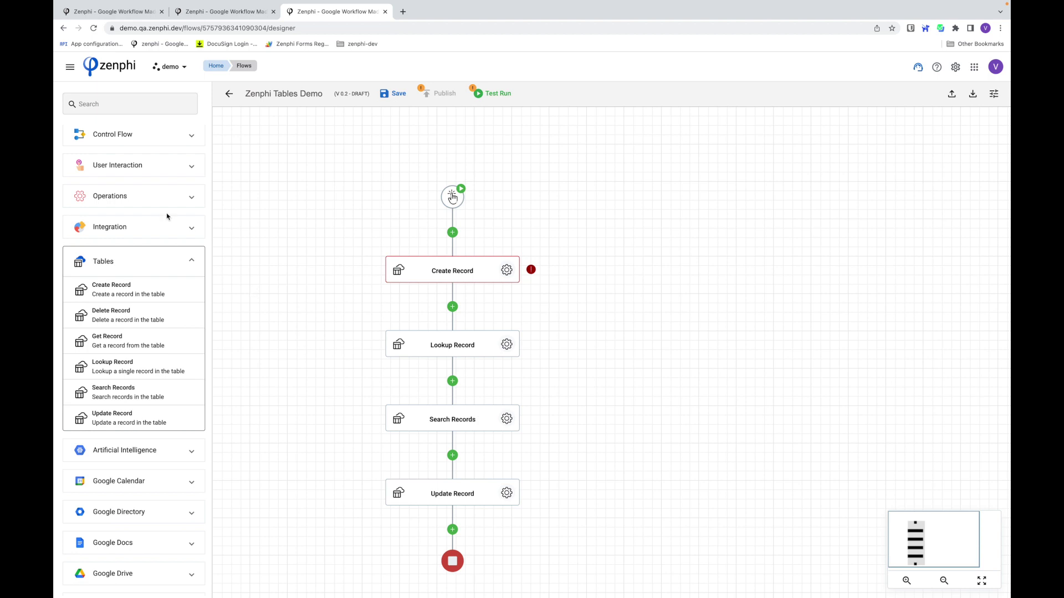
scroll(166, 216, "up", 1)
Insert a Foreach Loop from Control Flow between Search Records and Update Record.
left_click(148, 161)
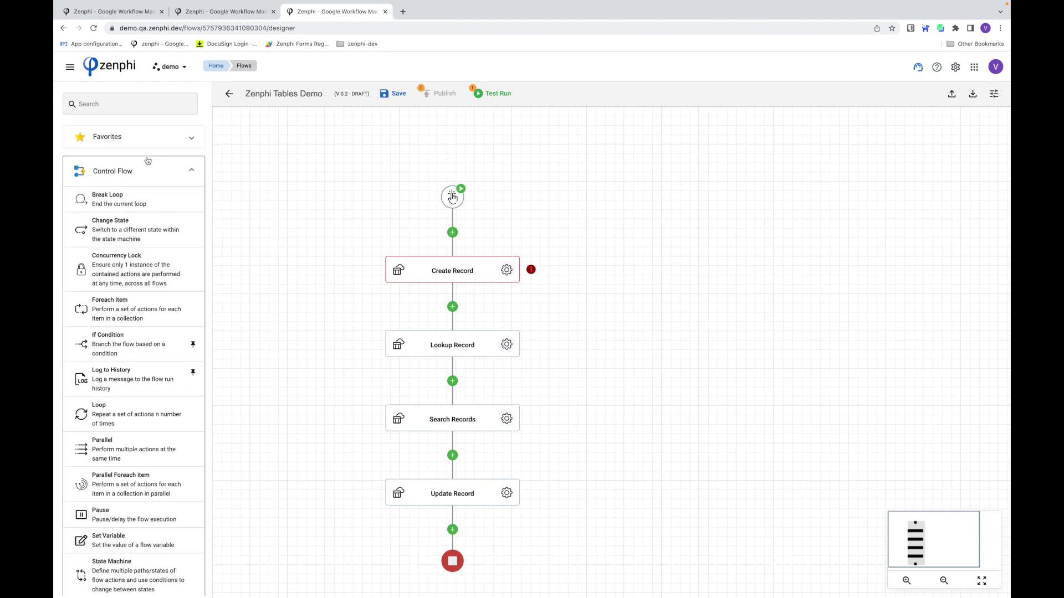
left_click(110, 309)
left_click_drag(111, 309, 504, 459)
left_click_drag(113, 309, 452, 455)
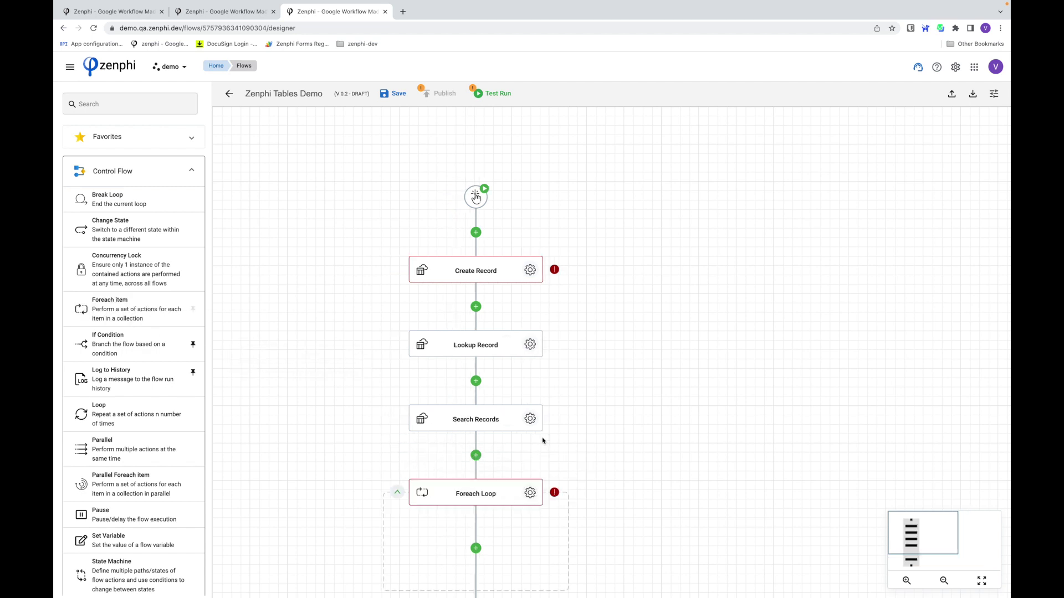
scroll(565, 375, "down", 5)
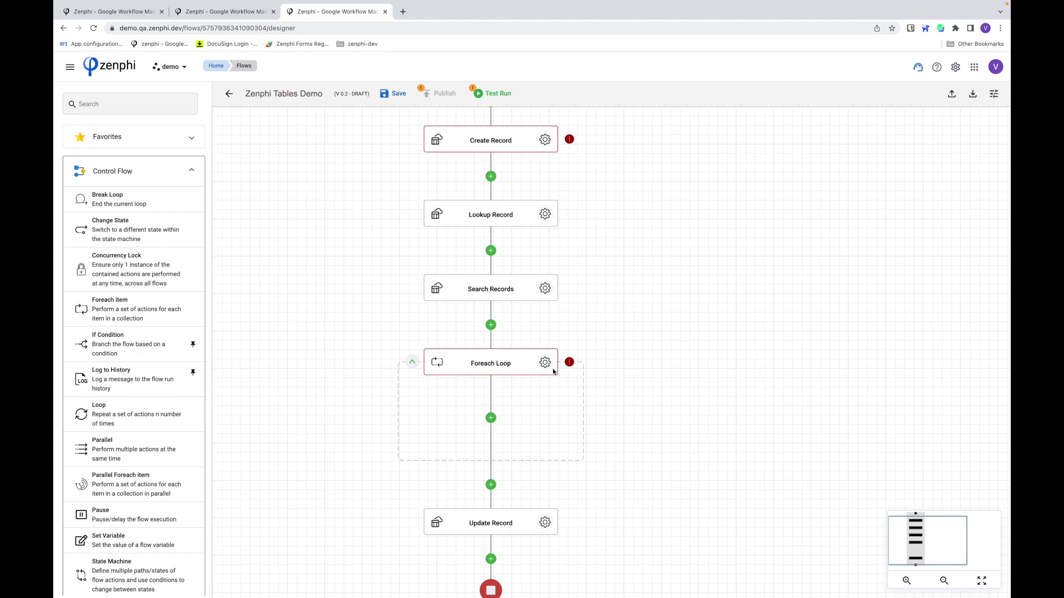
Set the loop's Collection to Search Records > Result > Data and move Update Record inside.
left_click(552, 369)
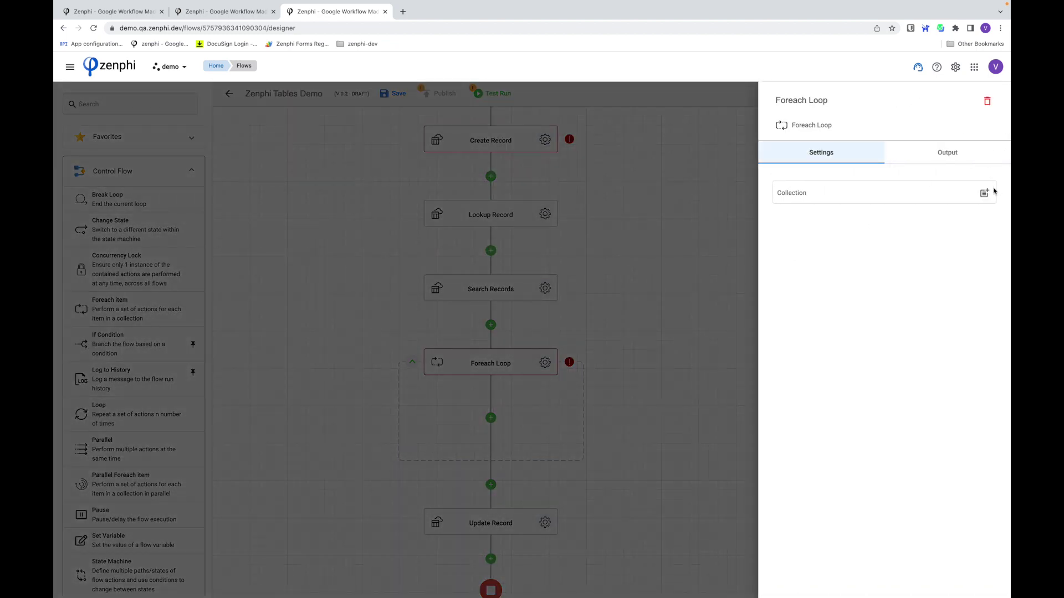
left_click(984, 193)
left_click(653, 218)
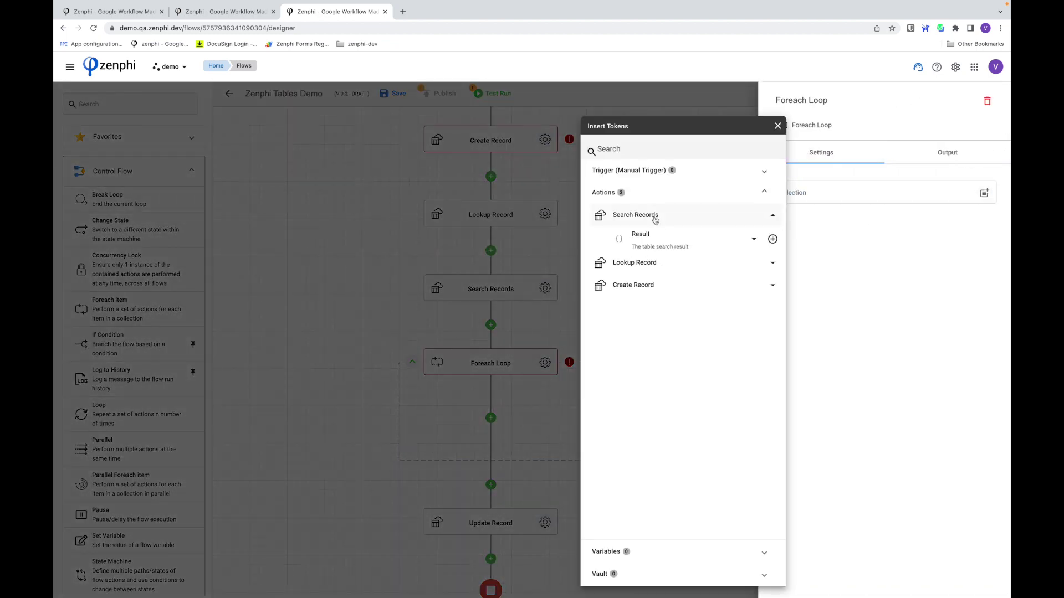
left_click(740, 248)
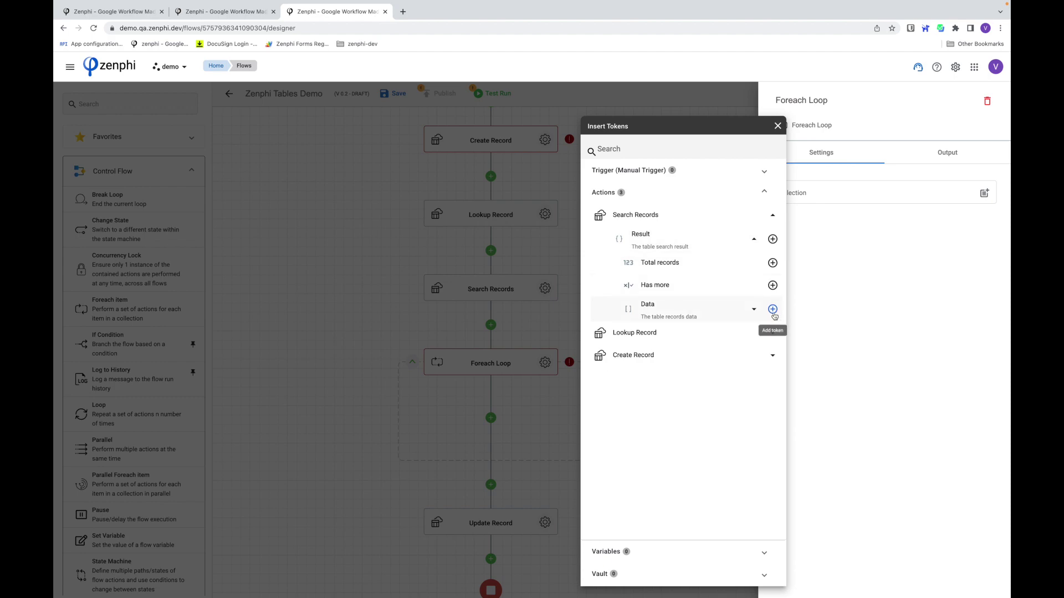
left_click(772, 309)
left_click(541, 422)
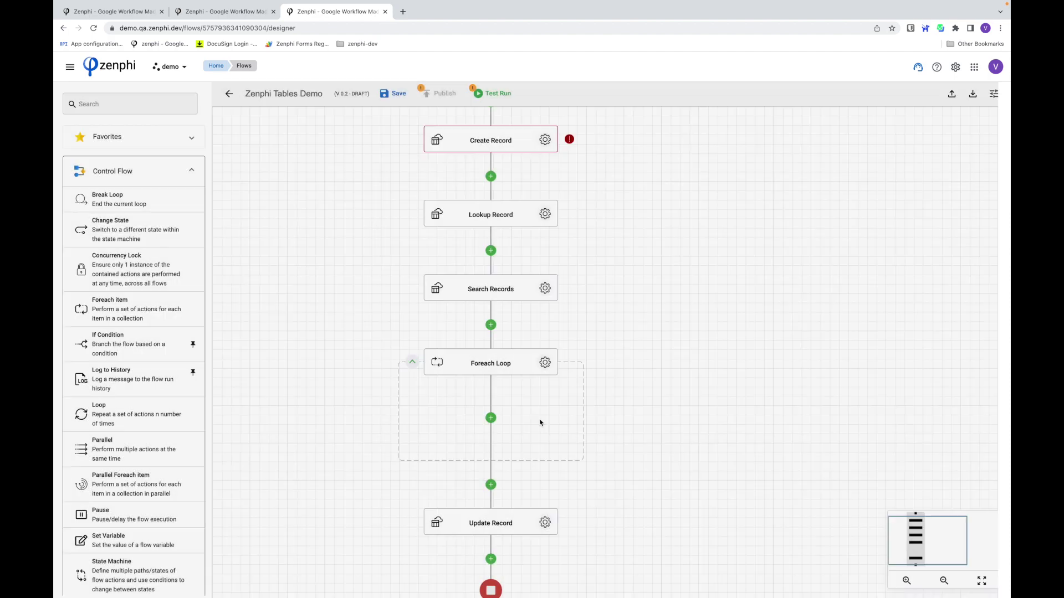
left_click_drag(522, 523, 517, 413)
Set Update Record's Record Id to the Foreach Loop Item's Record id.
left_click(545, 456)
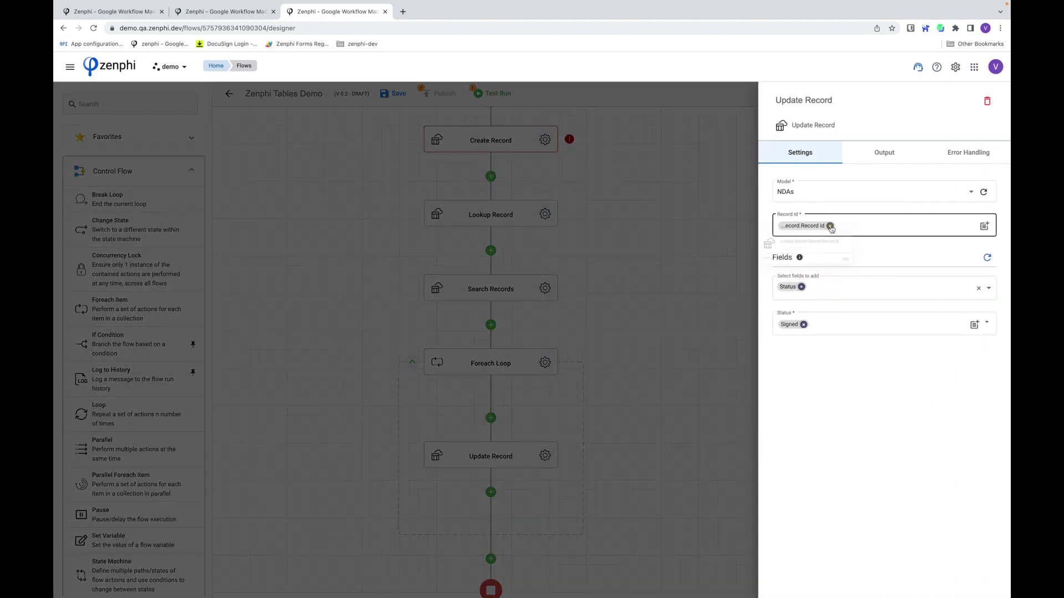
left_click(830, 226)
left_click(983, 226)
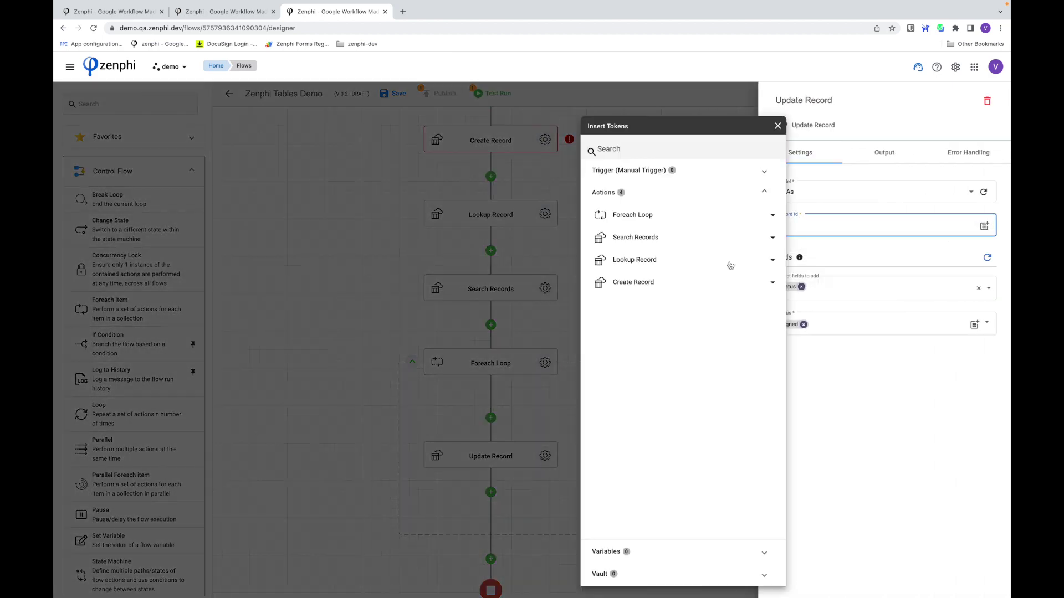
left_click(672, 221)
left_click(672, 239)
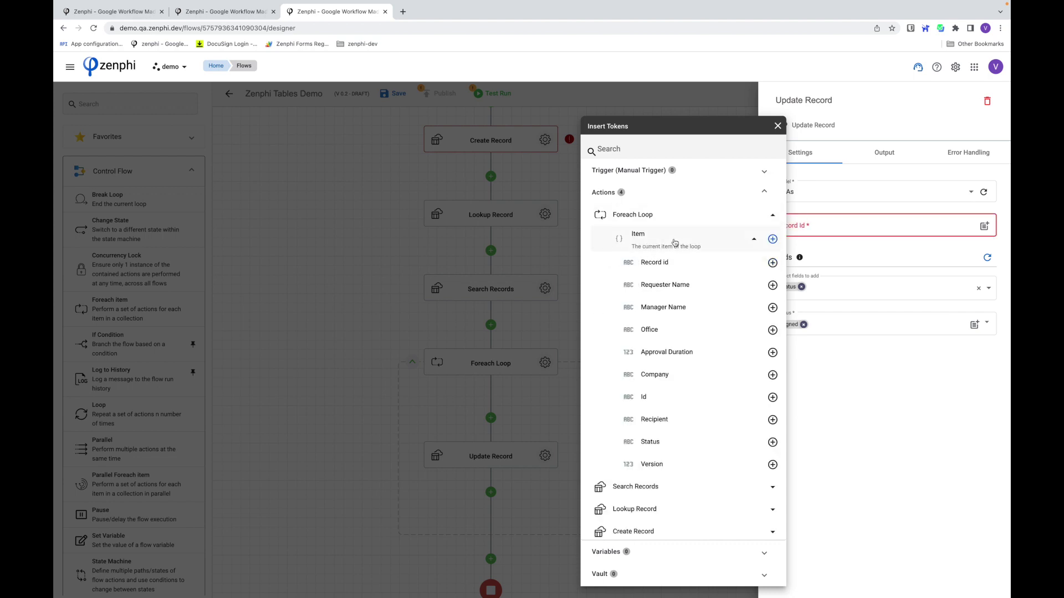
left_click(772, 263)
left_click(862, 319)
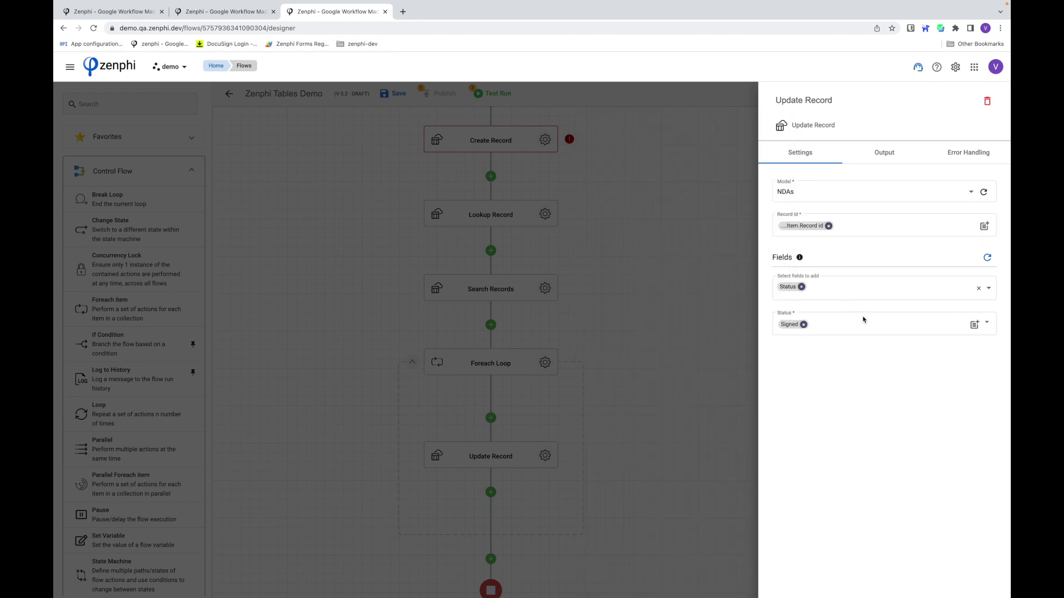
Replace the Status value Signed with a new Status and close the settings.
left_click(804, 325)
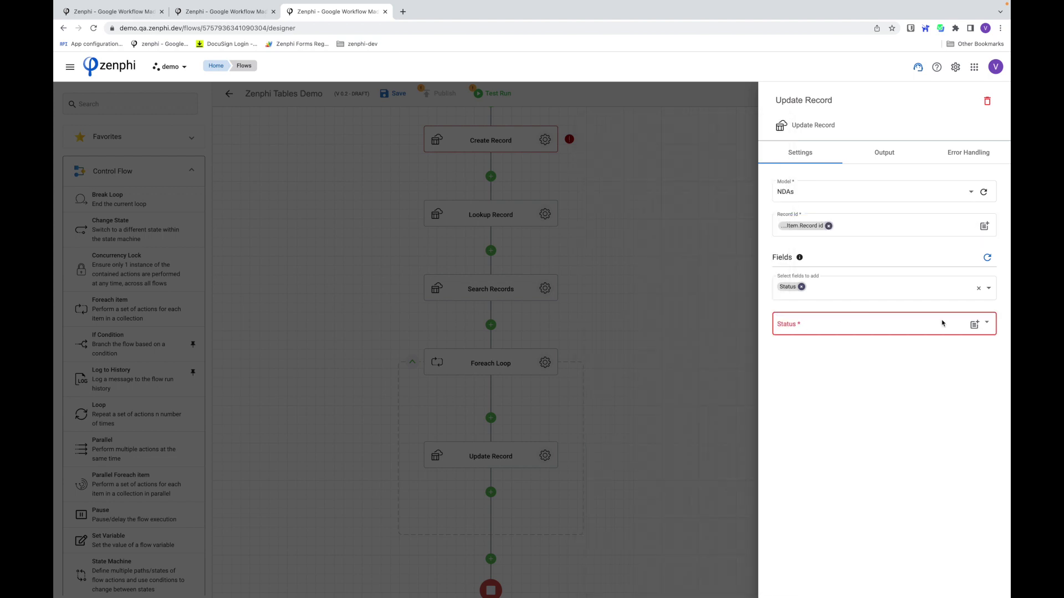
left_click(986, 326)
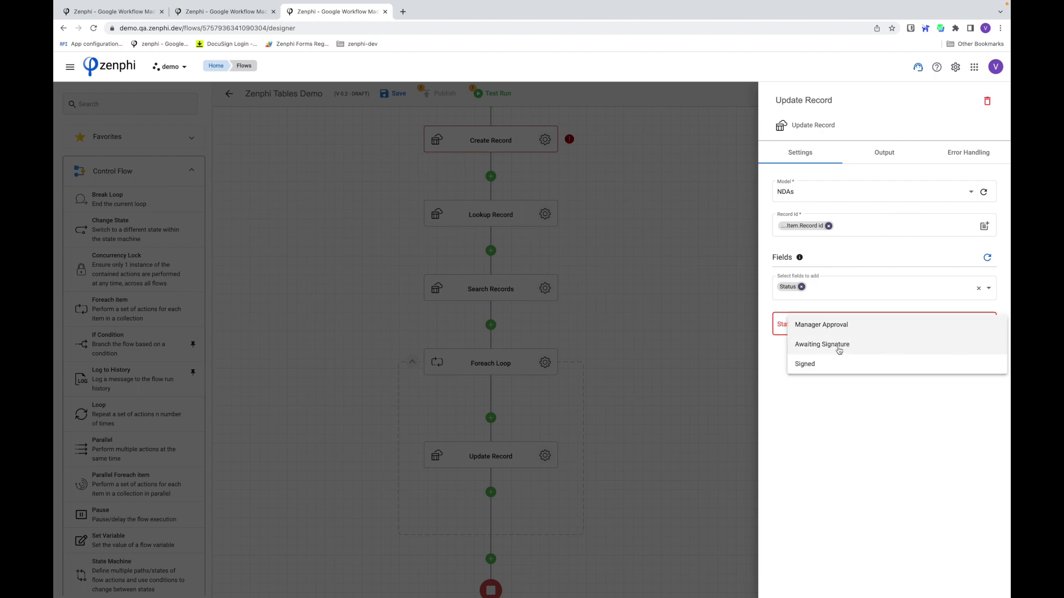
left_click(803, 326)
left_click(686, 348)
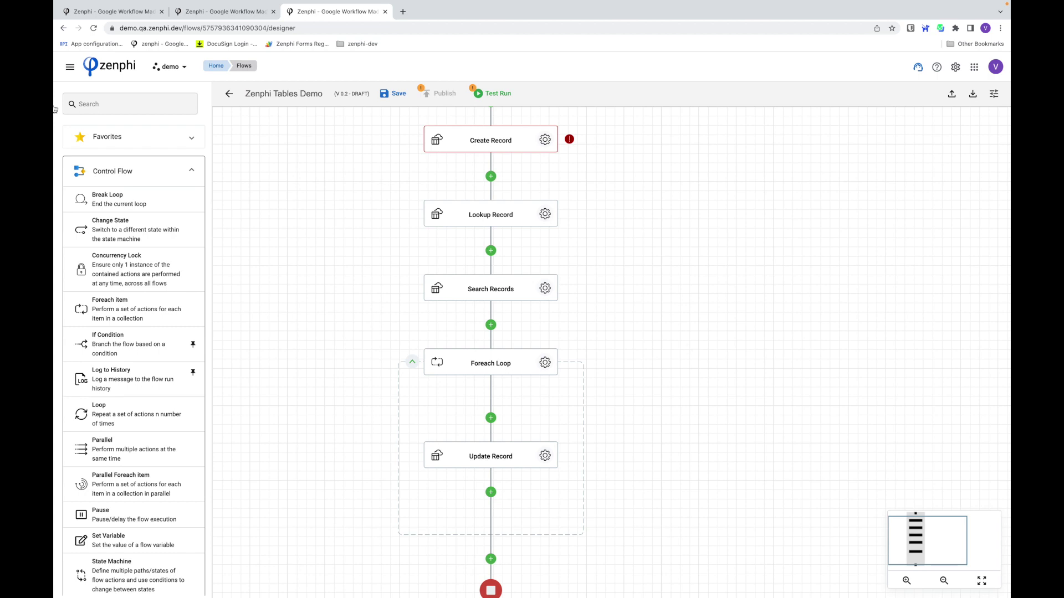
Place a Get Record step from Tables between Search Records and the Foreach Loop.
left_click(191, 170)
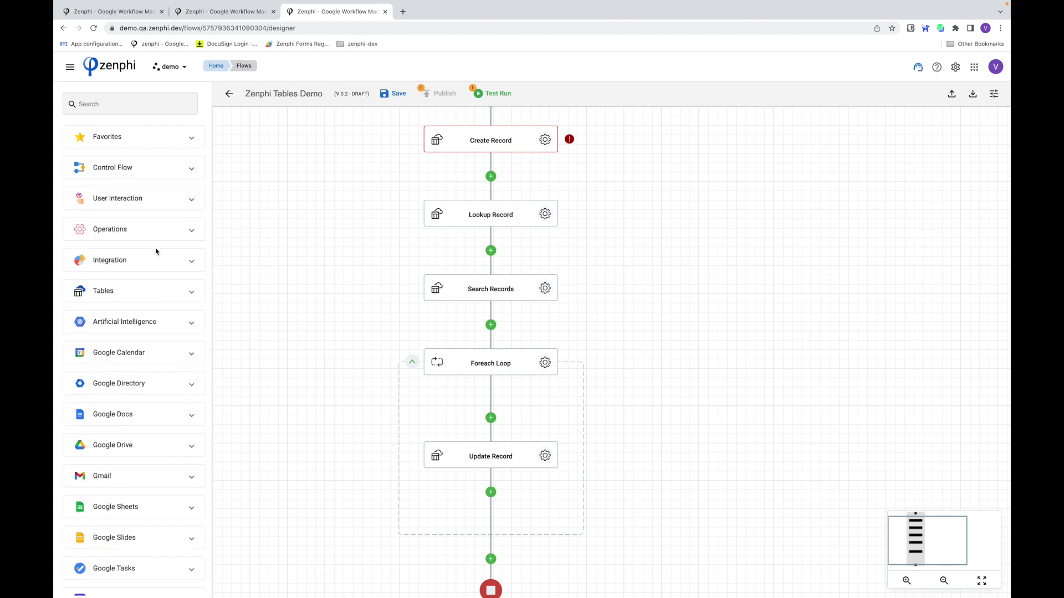
left_click(136, 291)
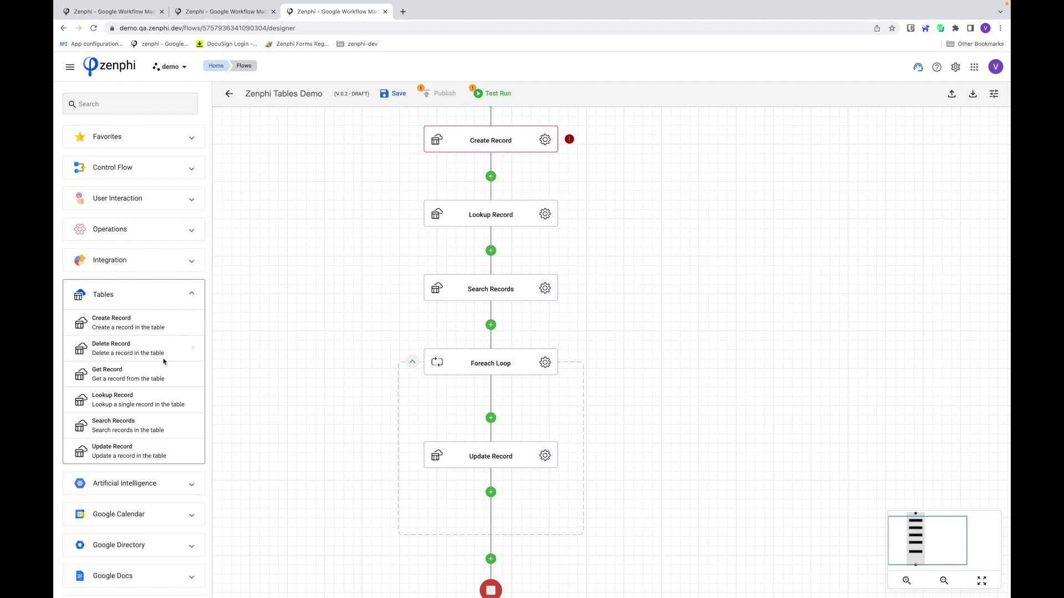
left_click_drag(140, 372, 496, 329)
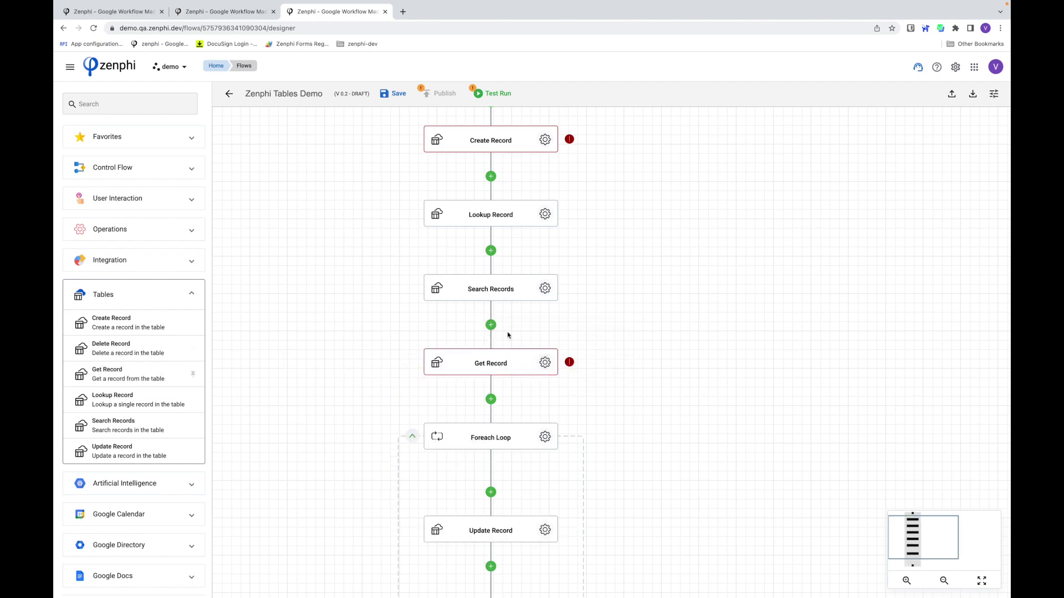
Set the Get Record step's model to NDAs.
left_click(544, 365)
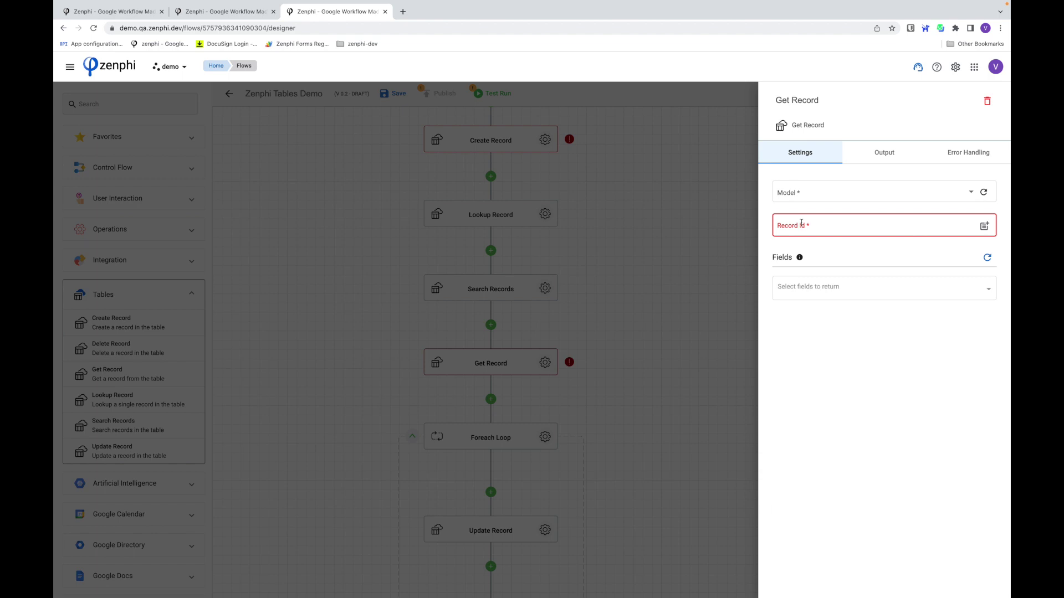
left_click(802, 198)
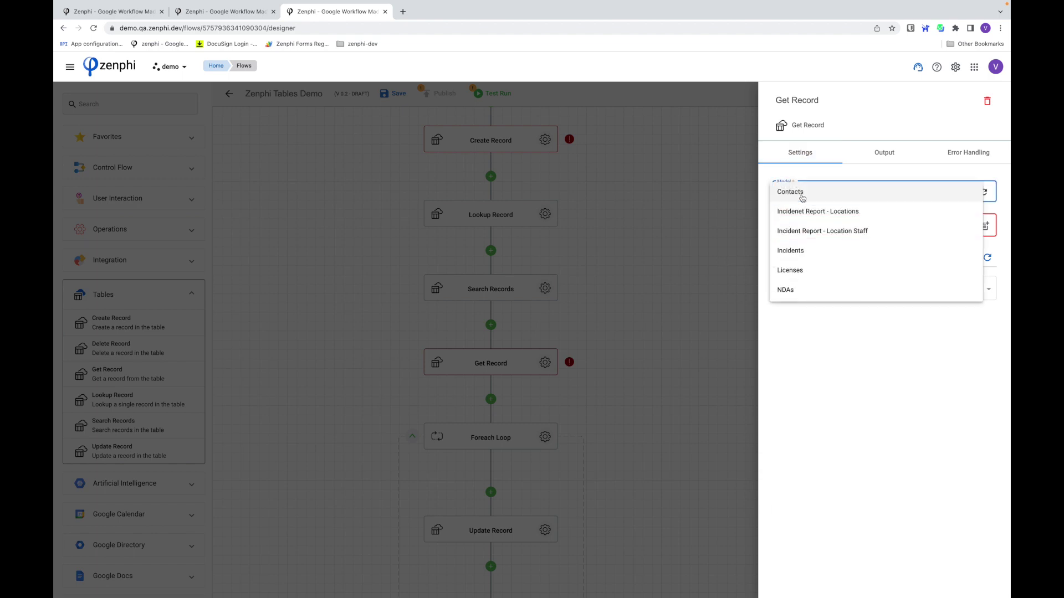
left_click(803, 289)
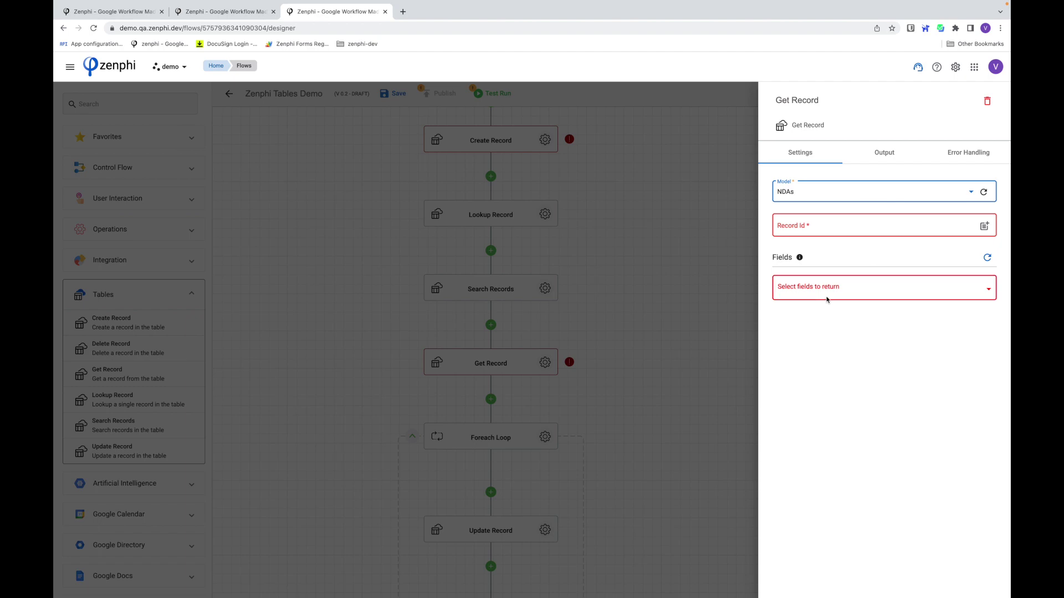
left_click(606, 301)
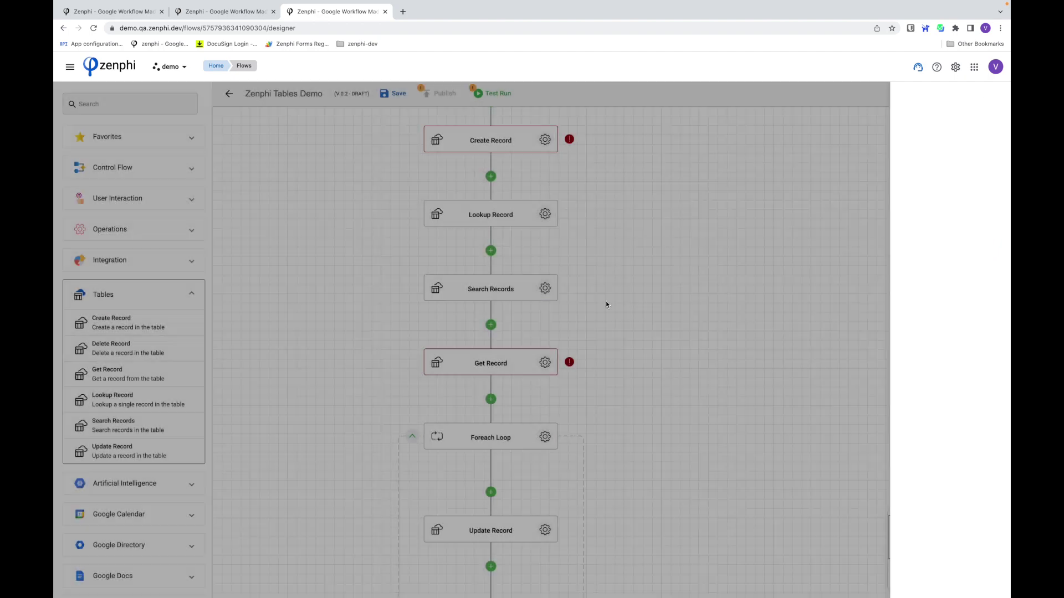